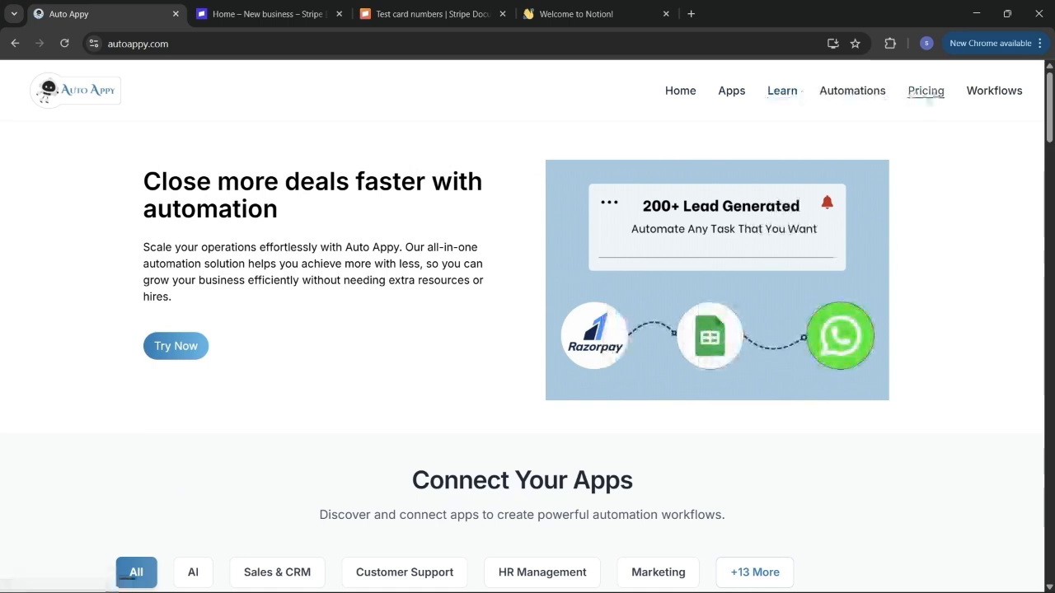
Examine the Auto Appy home page for its connectable apps and ready-made automation templates
{"action": "scroll", "coordinate": [750, 500], "scroll_direction": "down", "scroll_amount": 3}
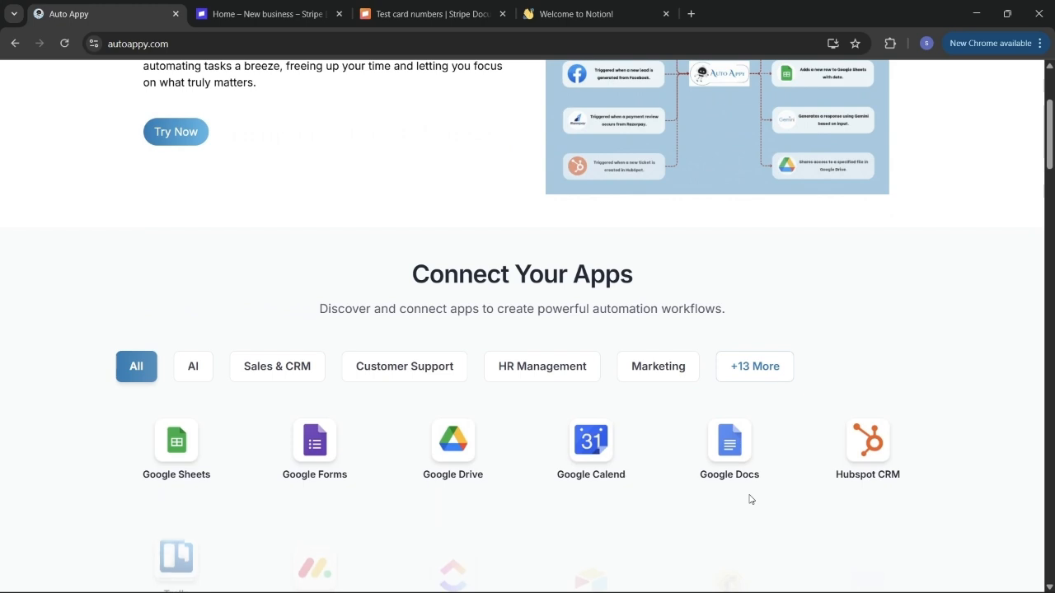
{"action": "scroll", "coordinate": [750, 496], "scroll_direction": "down", "scroll_amount": 3}
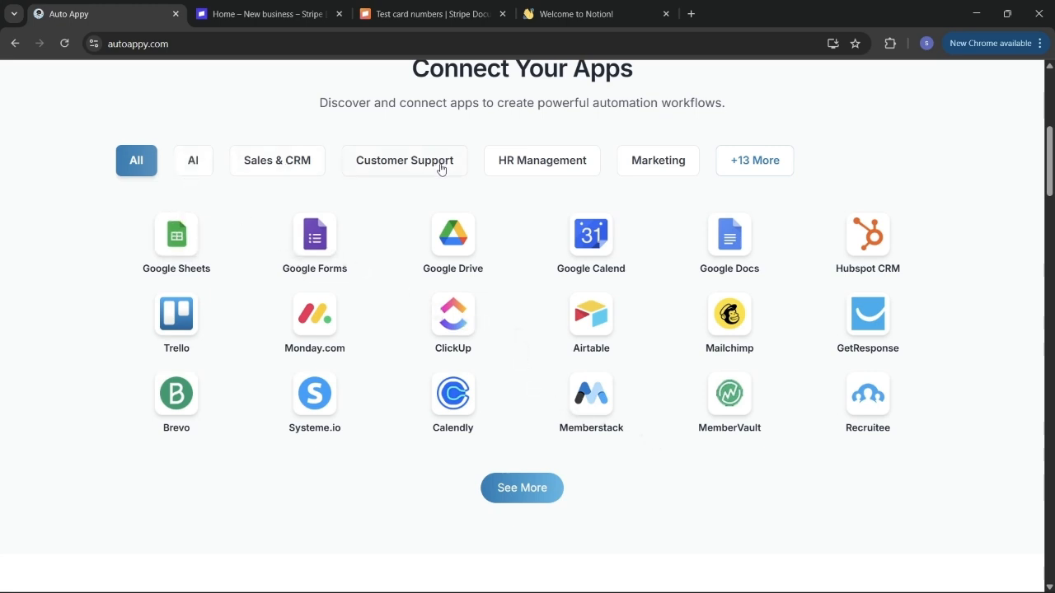
{"action": "scroll", "coordinate": [582, 426], "scroll_direction": "down", "scroll_amount": 3}
{"action": "scroll", "coordinate": [583, 425], "scroll_direction": "down", "scroll_amount": 2}
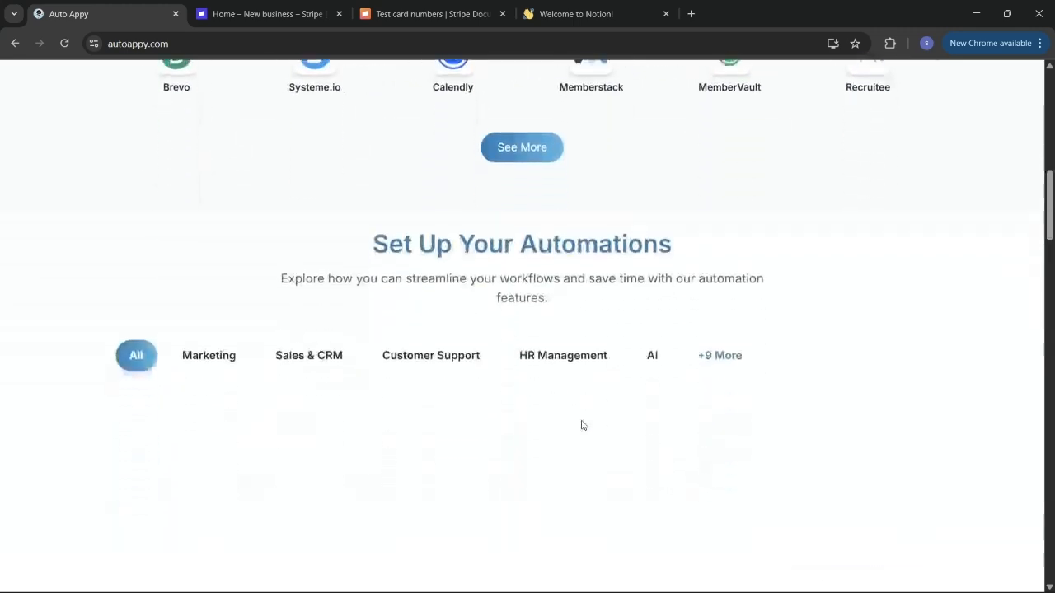
{"action": "scroll", "coordinate": [581, 425], "scroll_direction": "down", "scroll_amount": 2}
{"action": "scroll", "coordinate": [582, 425], "scroll_direction": "up", "scroll_amount": 1}
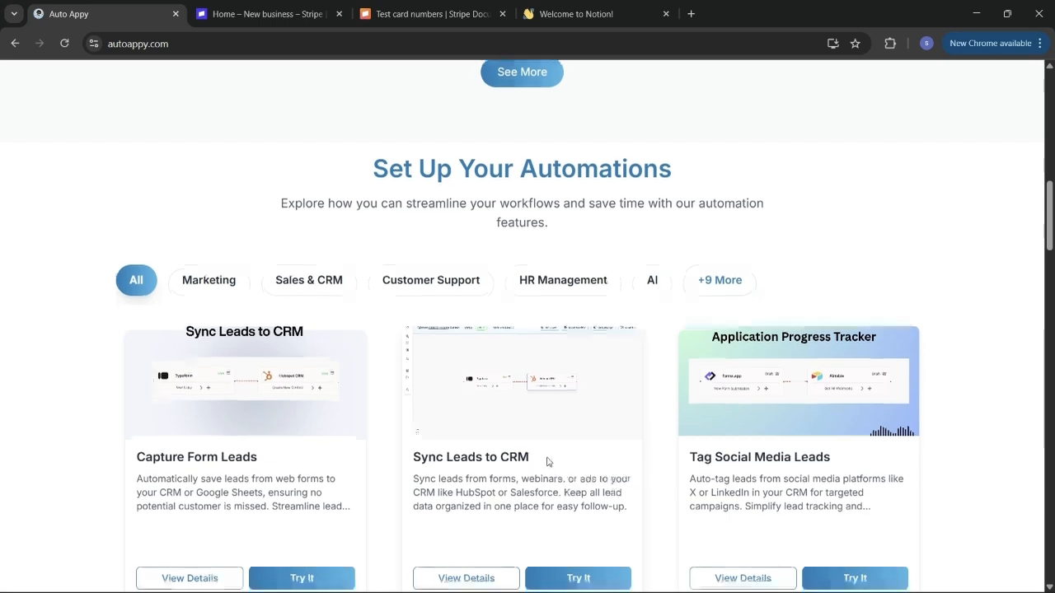
{"action": "scroll", "coordinate": [548, 462], "scroll_direction": "down", "scroll_amount": 1}
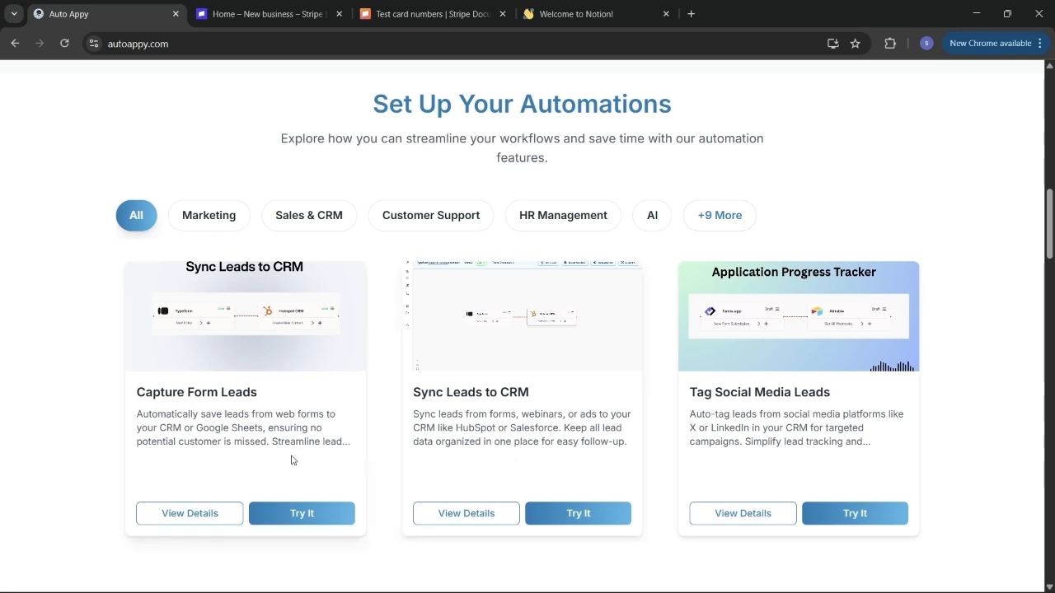
{"action": "scroll", "coordinate": [293, 459], "scroll_direction": "down", "scroll_amount": 1}
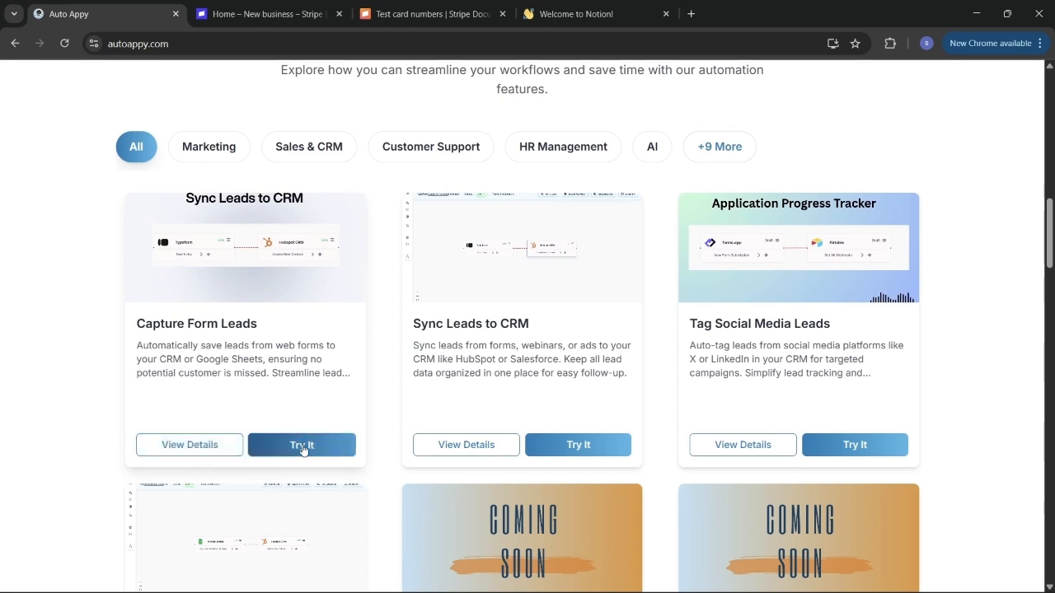
{"action": "scroll", "coordinate": [395, 501], "scroll_direction": "down", "scroll_amount": 6}
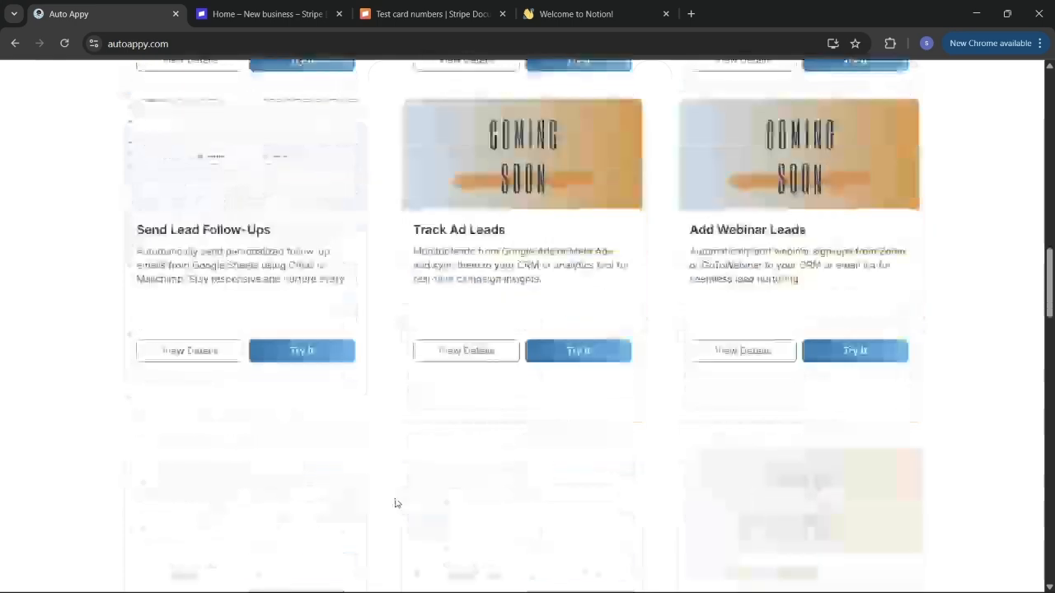
{"action": "scroll", "coordinate": [396, 502], "scroll_direction": "down", "scroll_amount": 10}
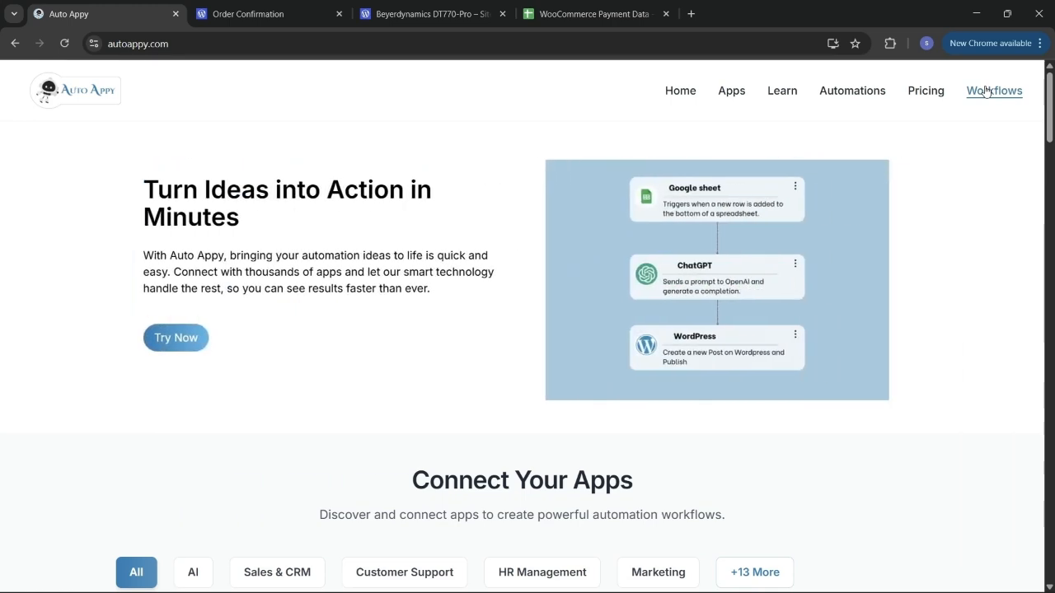
Create a new workflow named "Auto Sync WooCommerce Payment Data To Notion Data Base" from the workflows dashboard
{"action": "left_click", "coordinate": [986, 91]}
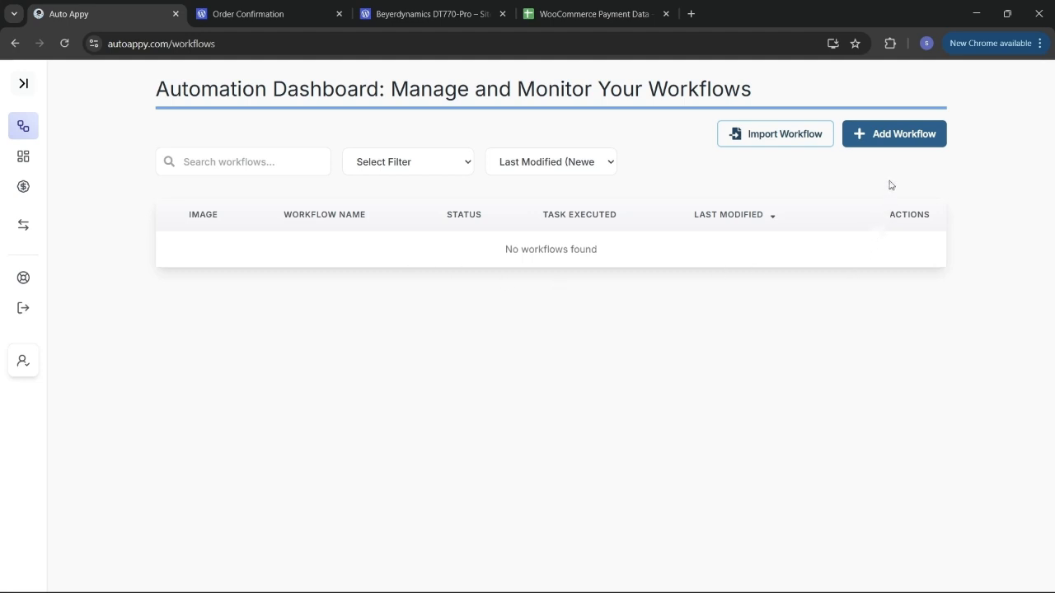
{"action": "left_click", "coordinate": [899, 143]}
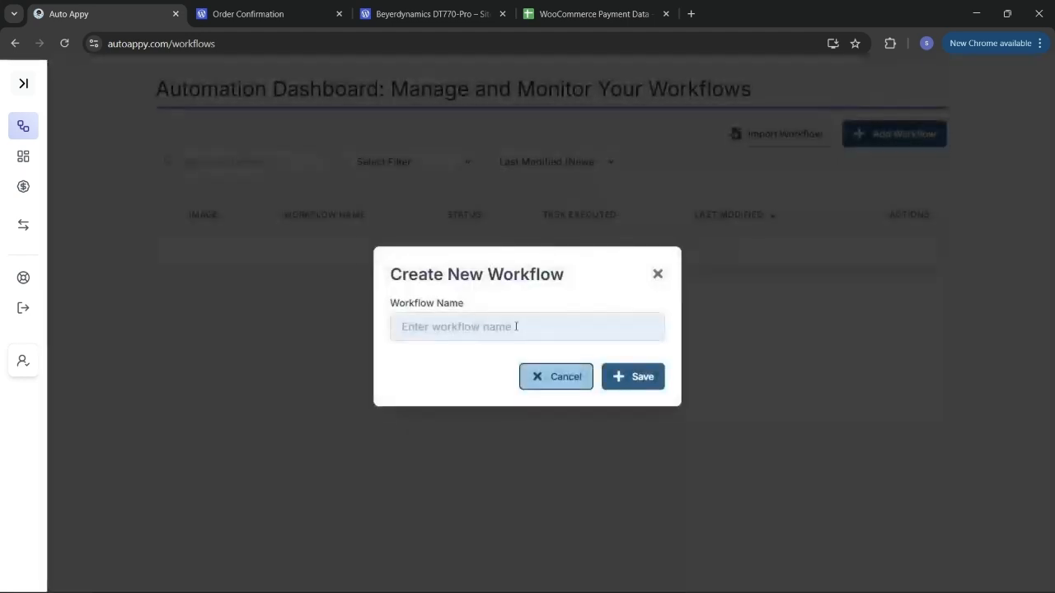
{"action": "left_click", "coordinate": [477, 324]}
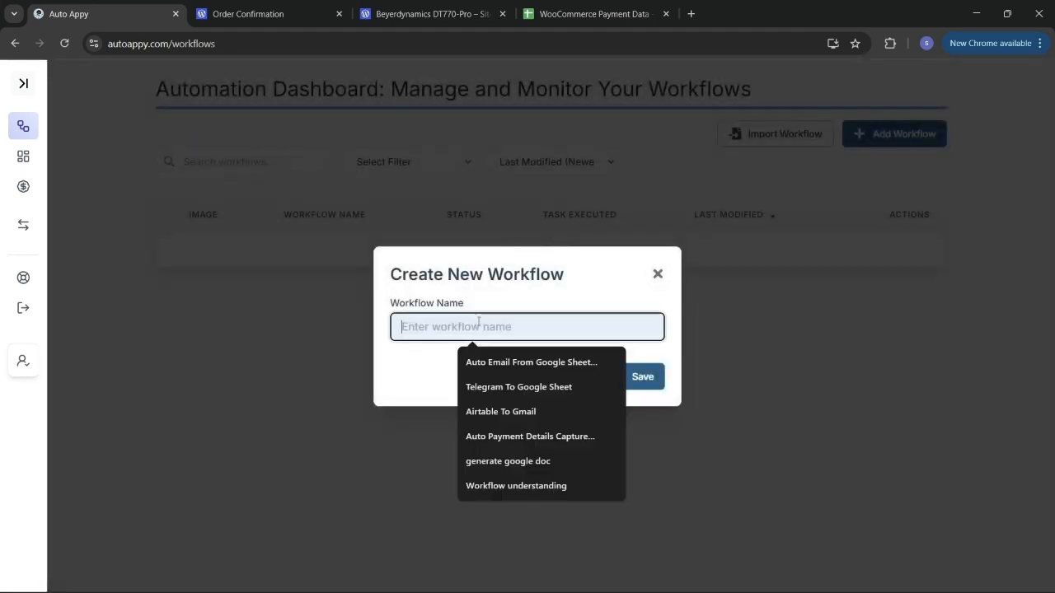
{"action": "type", "text": "Aut"}
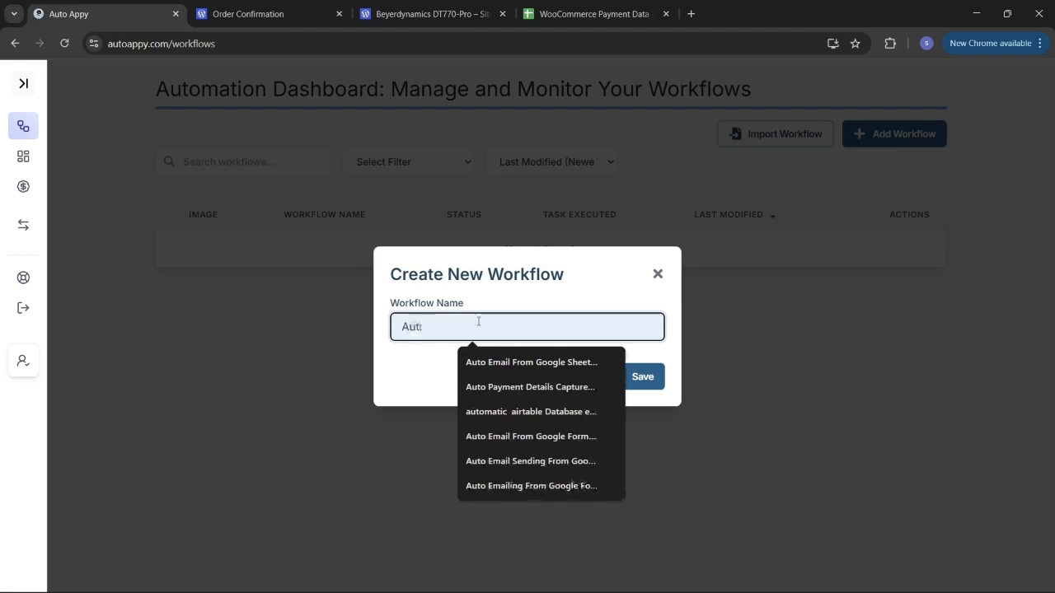
{"action": "type", "text": "to Sync Pa"}
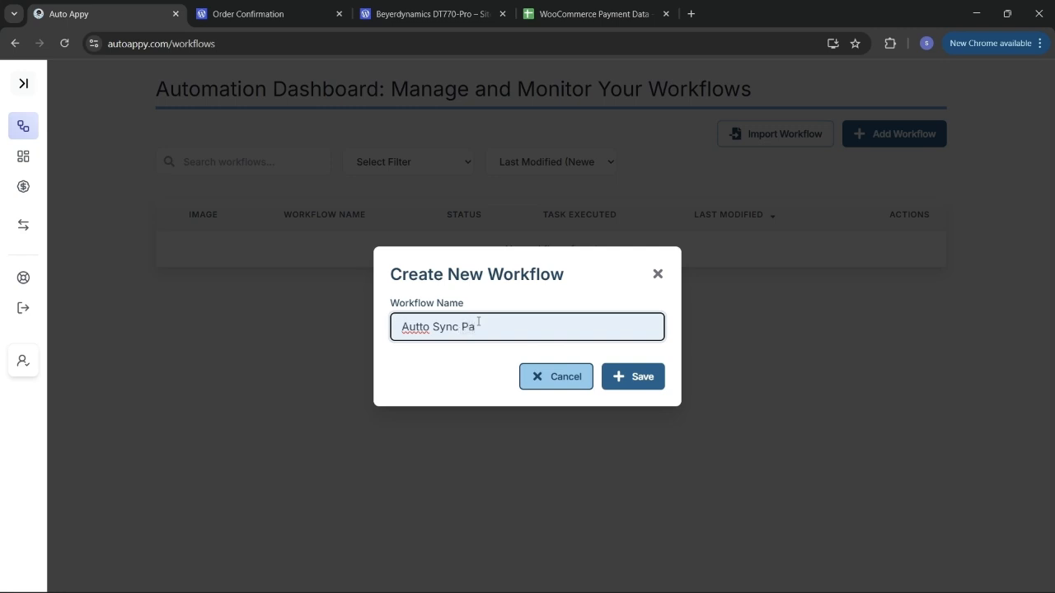
{"action": "key", "text": "BackSpace"}
{"action": "key", "text": "BackSpace"}
{"action": "type", "text": "WooCoo"}
{"action": "type", "text": "merce "}
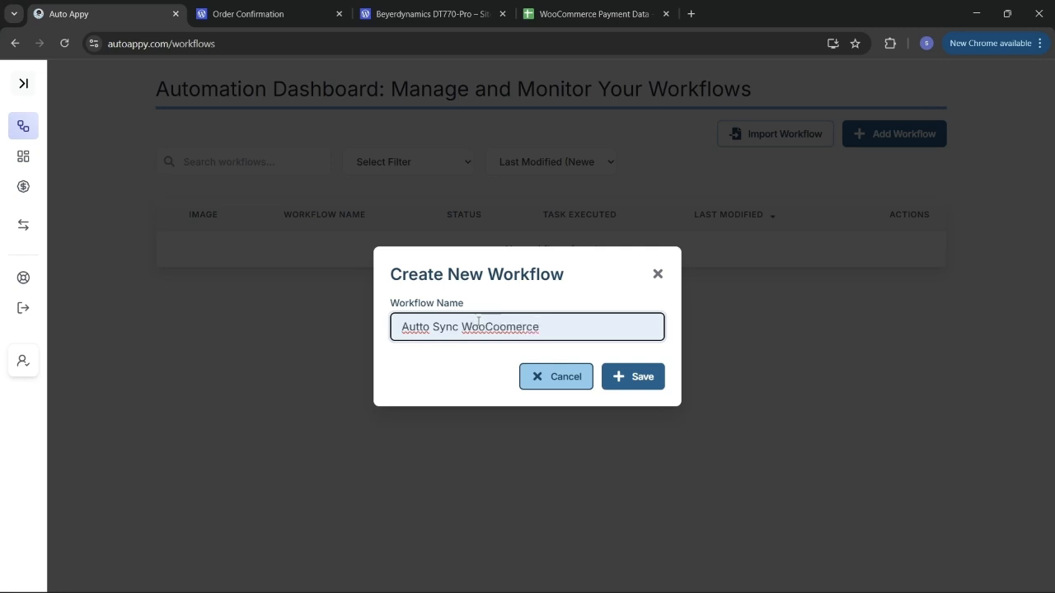
{"action": "type", "text": "Payment Data"}
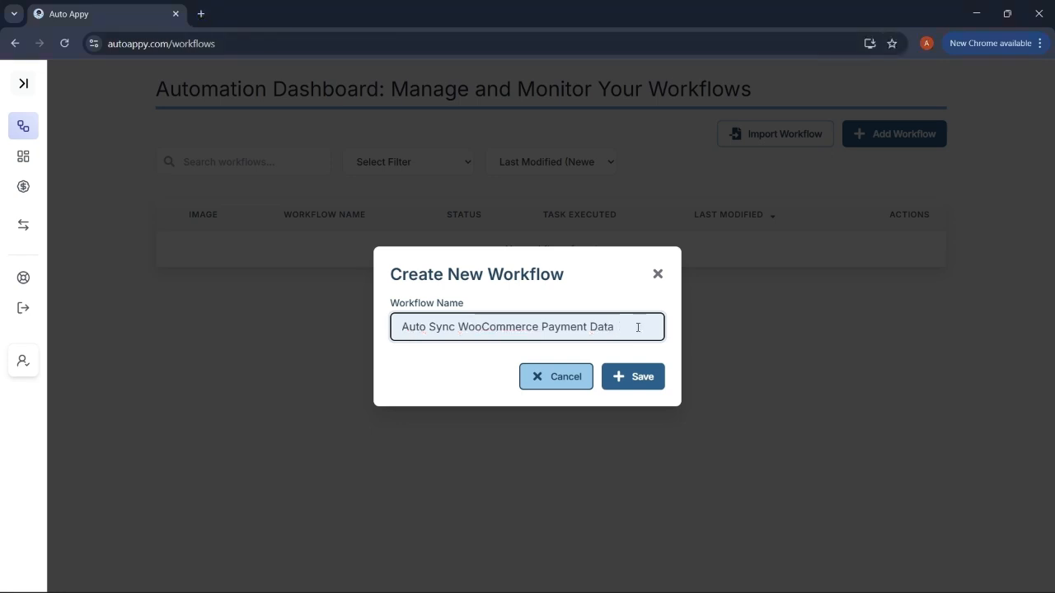
{"action": "type", "text": "tion Data Bas"}
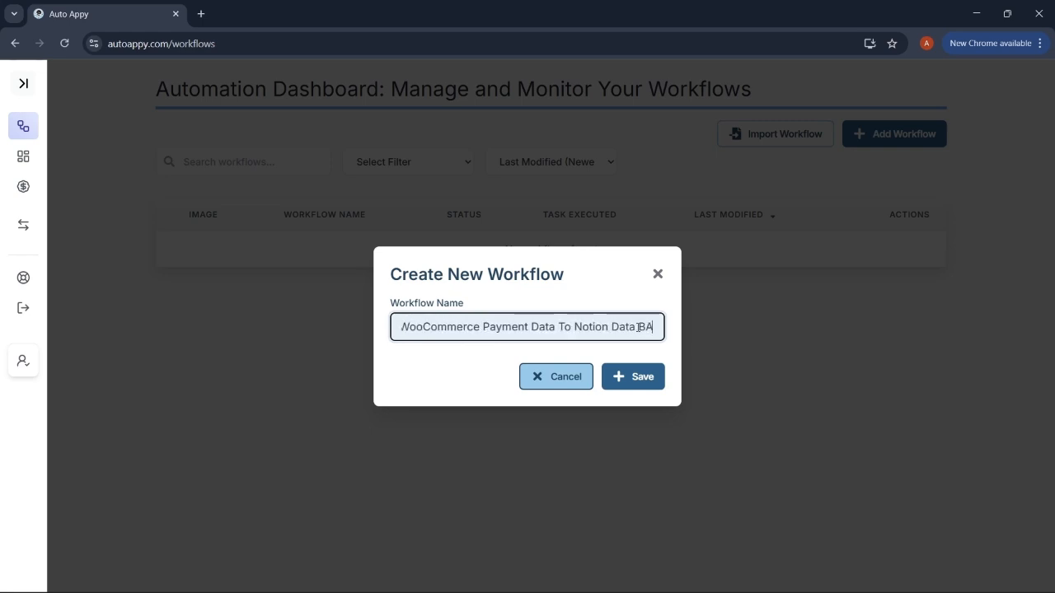
{"action": "type", "text": "e"}
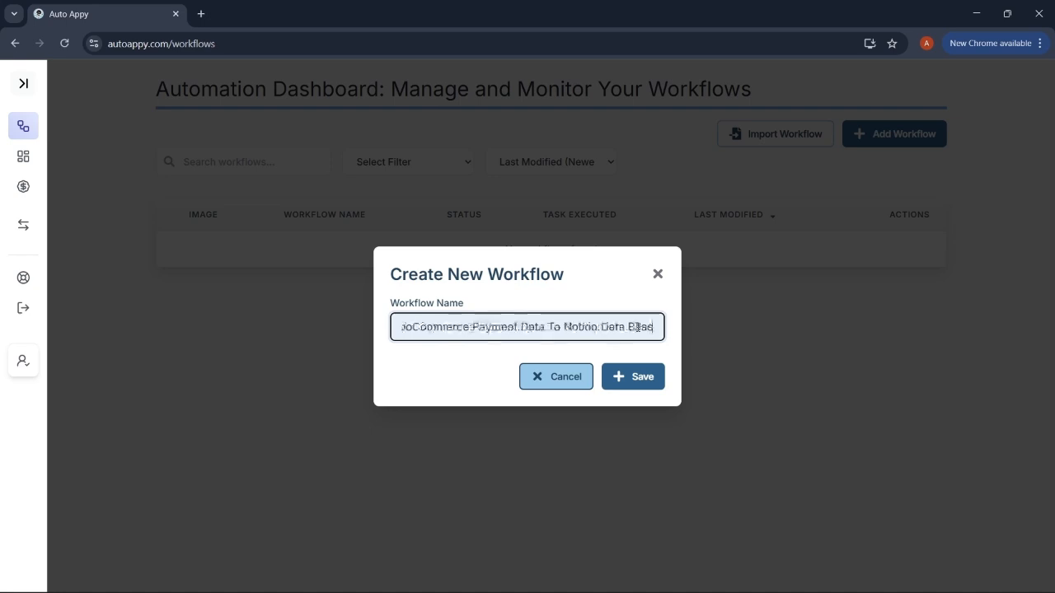
{"action": "left_click", "coordinate": [644, 379]}
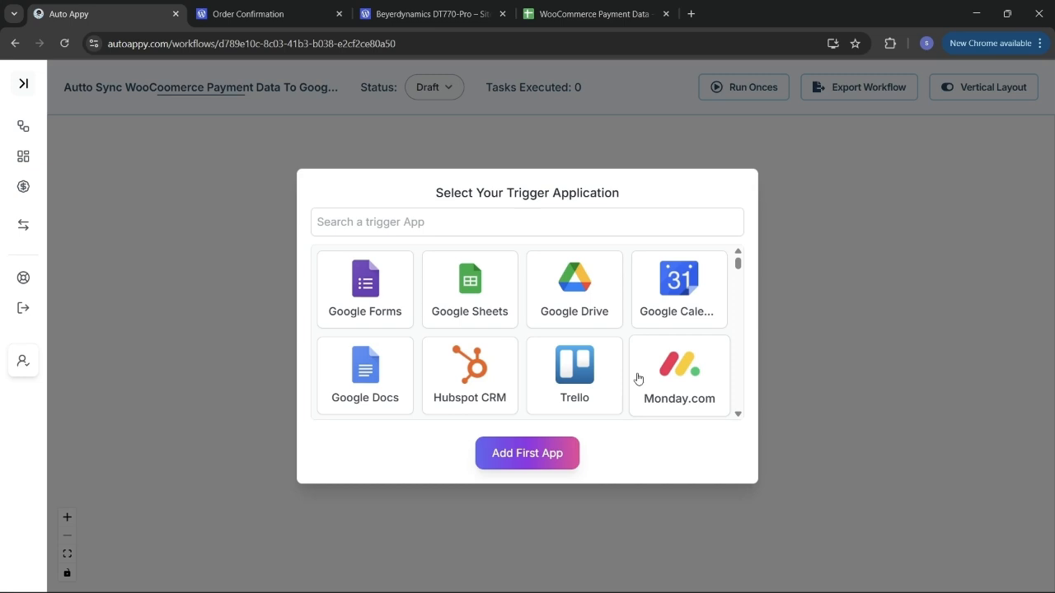
Add WooCommerce as the workflow's trigger application with the Order Created trigger
{"action": "left_click", "coordinate": [524, 224]}
{"action": "type", "text": "woo"}
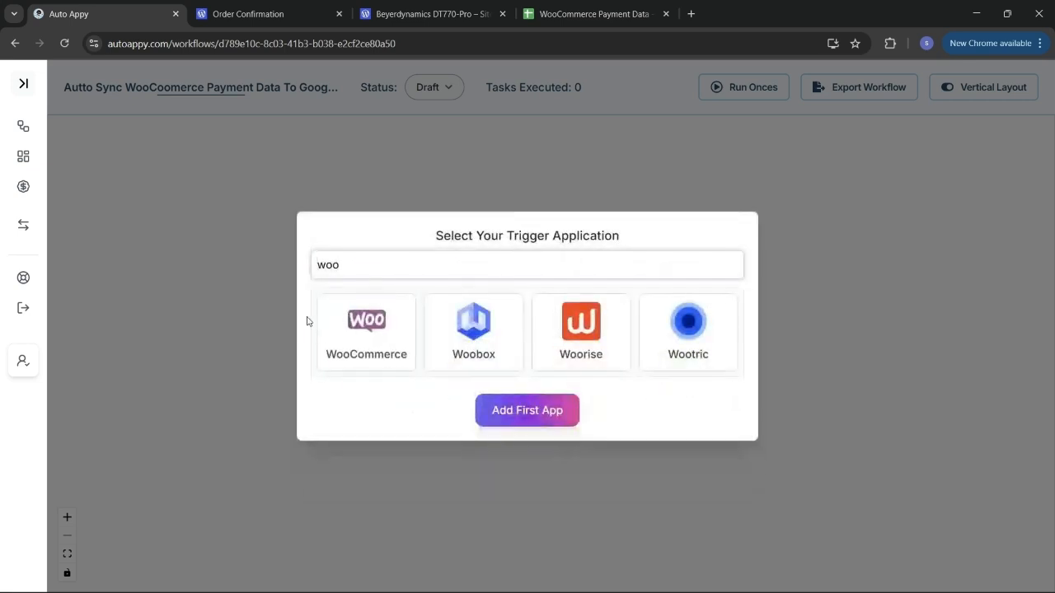
{"action": "left_click", "coordinate": [351, 338]}
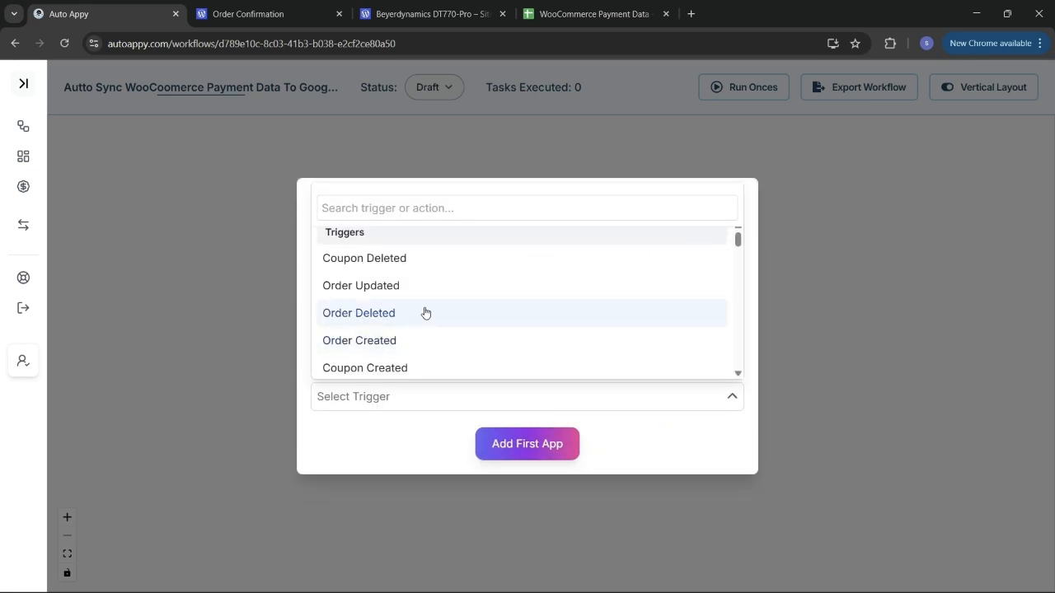
{"action": "left_click", "coordinate": [434, 346]}
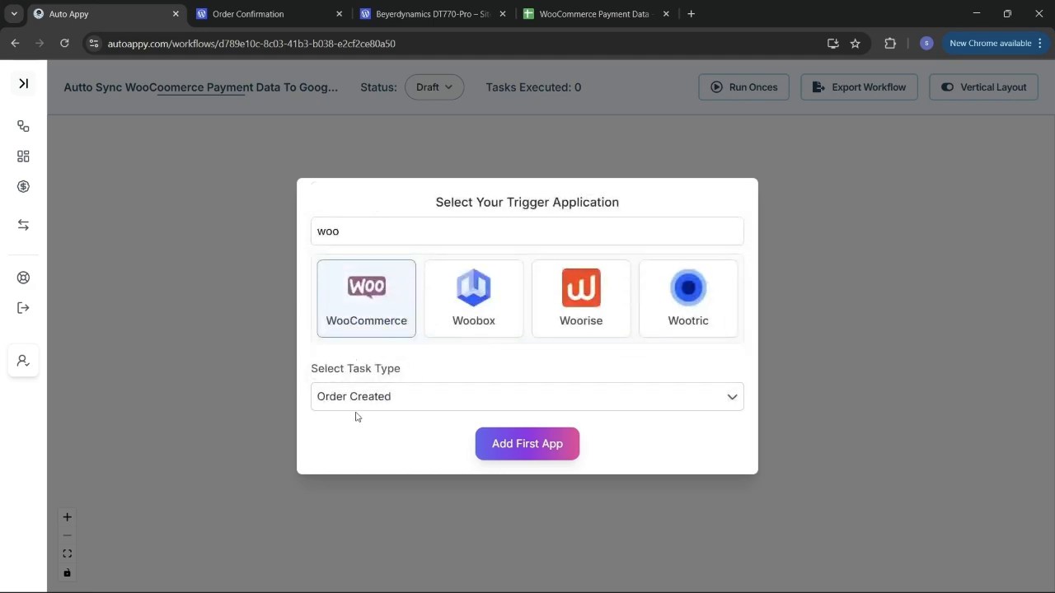
{"action": "left_click", "coordinate": [550, 448]}
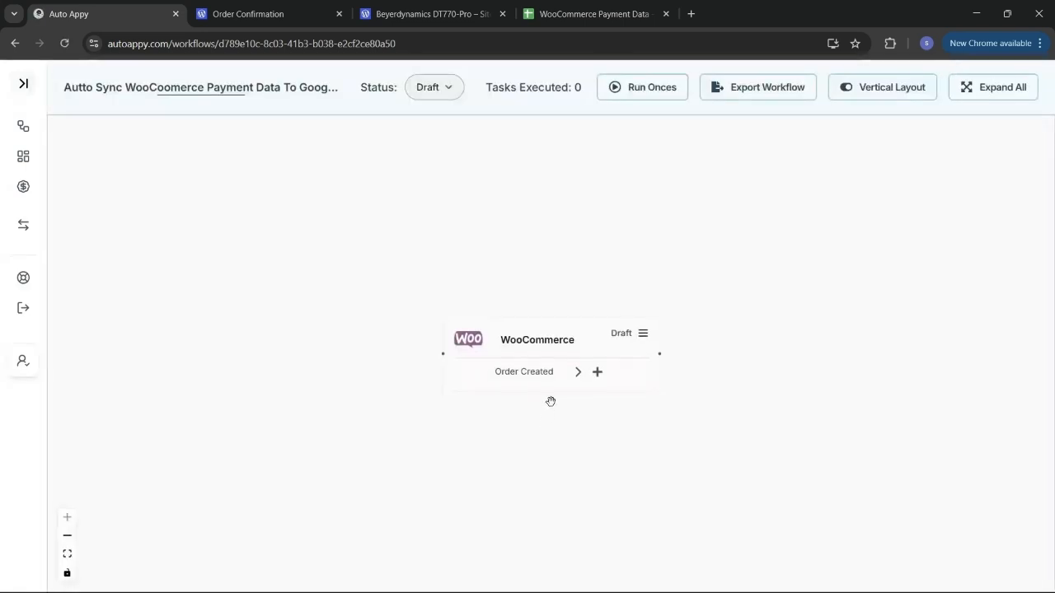
Reposition the WooCommerce trigger node on the canvas and open its webhook setup to read the setup instructions
{"action": "left_click_drag", "start_coordinate": [565, 349], "coordinate": [476, 330]}
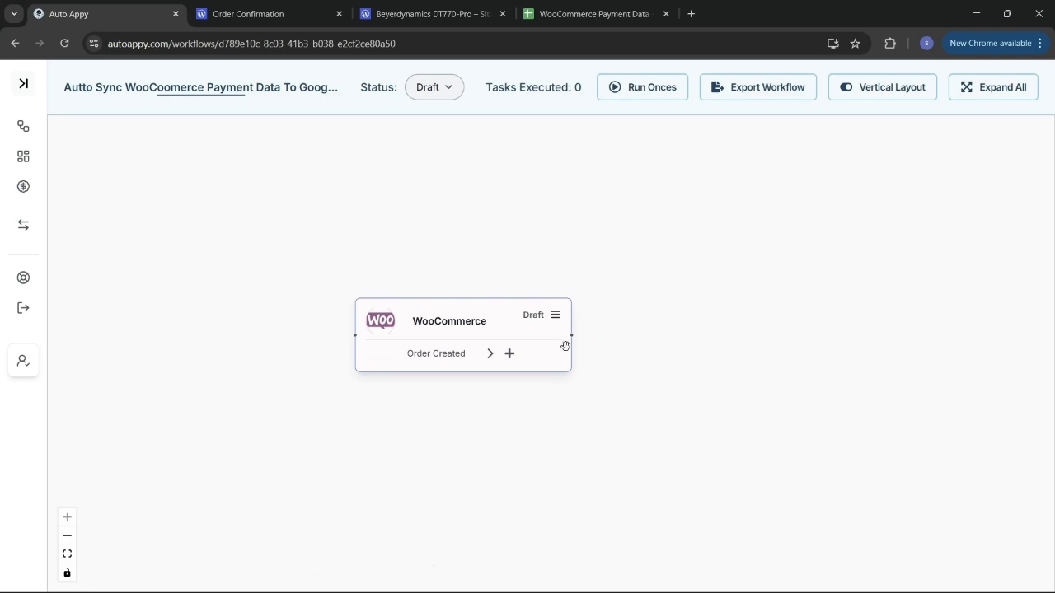
{"action": "left_click", "coordinate": [556, 317]}
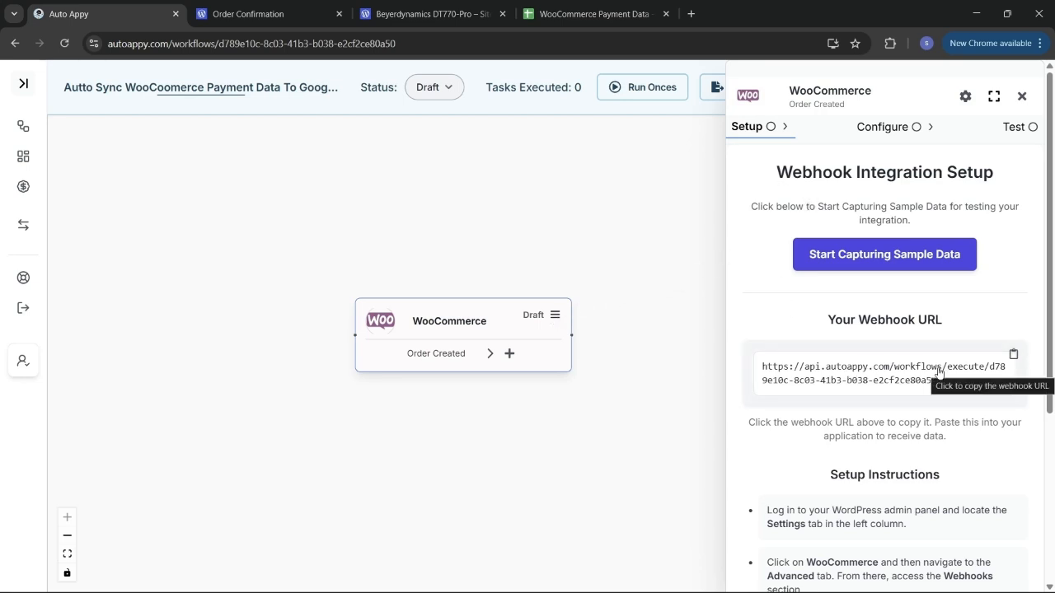
{"action": "scroll", "coordinate": [938, 372], "scroll_direction": "down", "scroll_amount": 3}
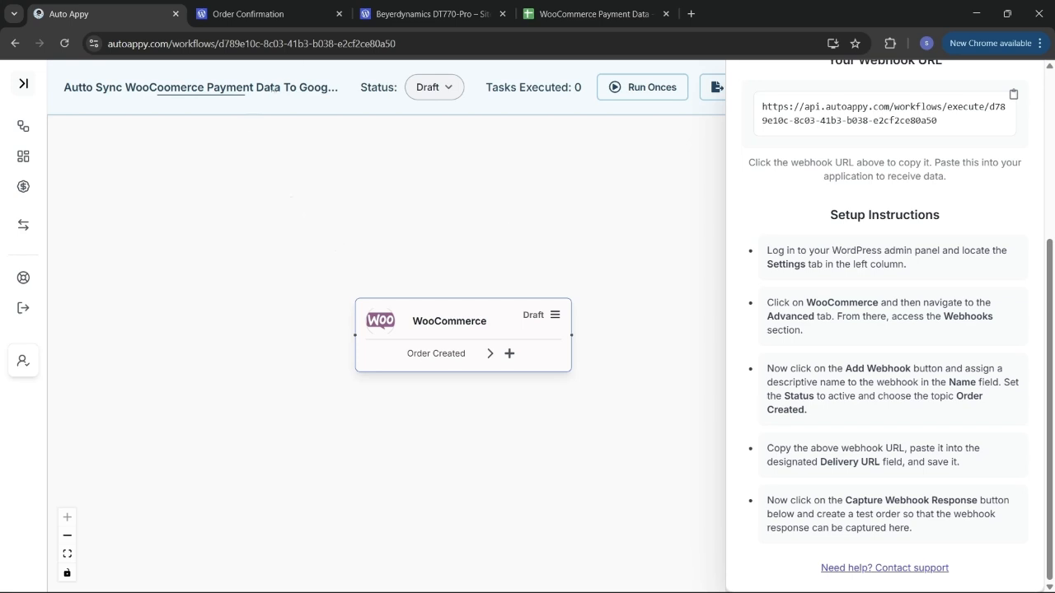
Switch to the WordPress store, return to its admin area and open the Advanced section of the WooCommerce settings
{"action": "left_click", "coordinate": [290, 6]}
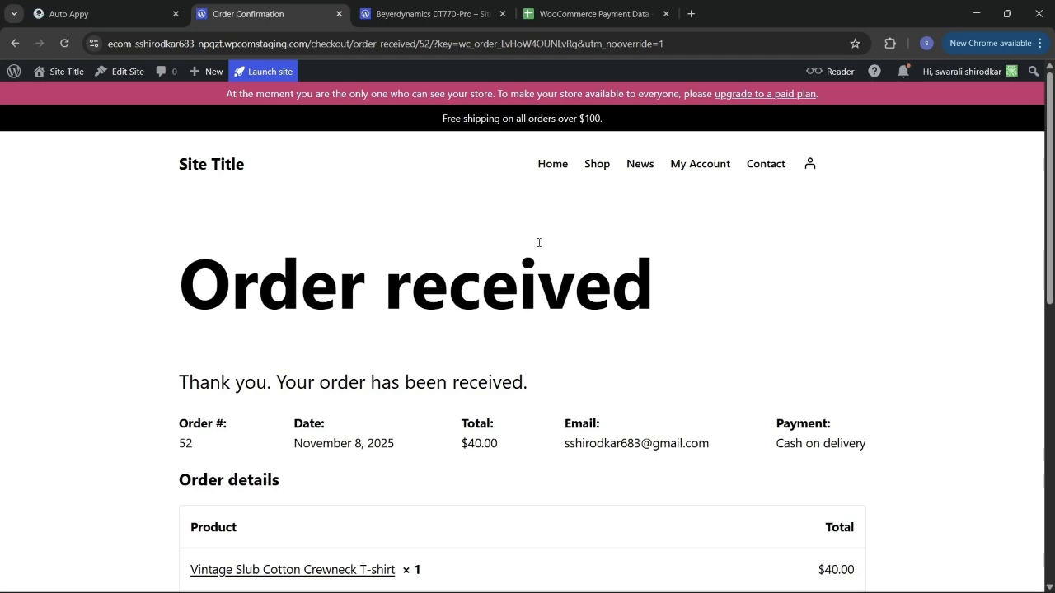
{"action": "left_click", "coordinate": [15, 43]}
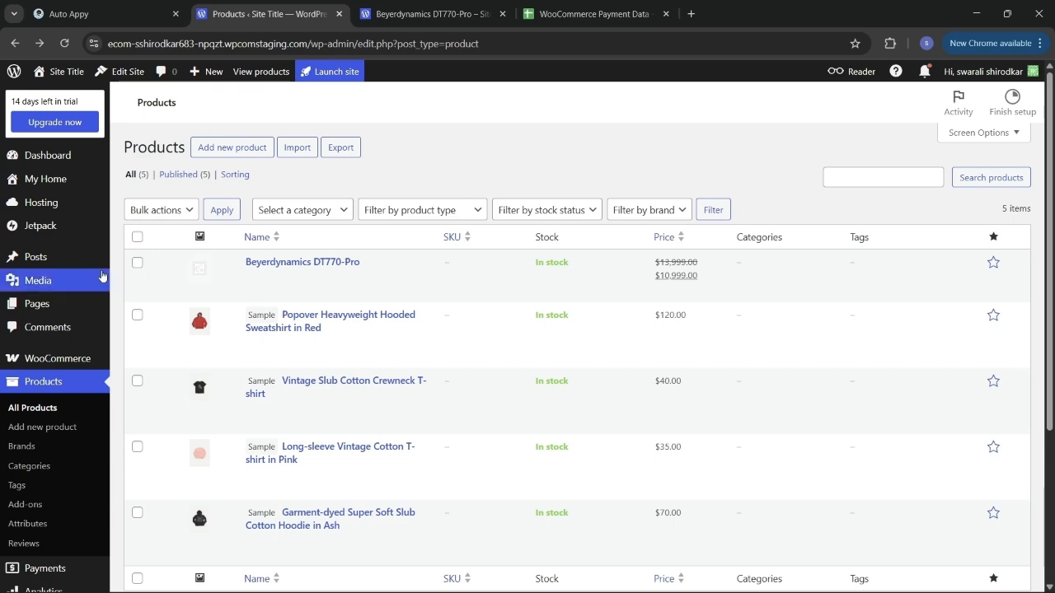
{"action": "mouse_move", "coordinate": [53, 360]}
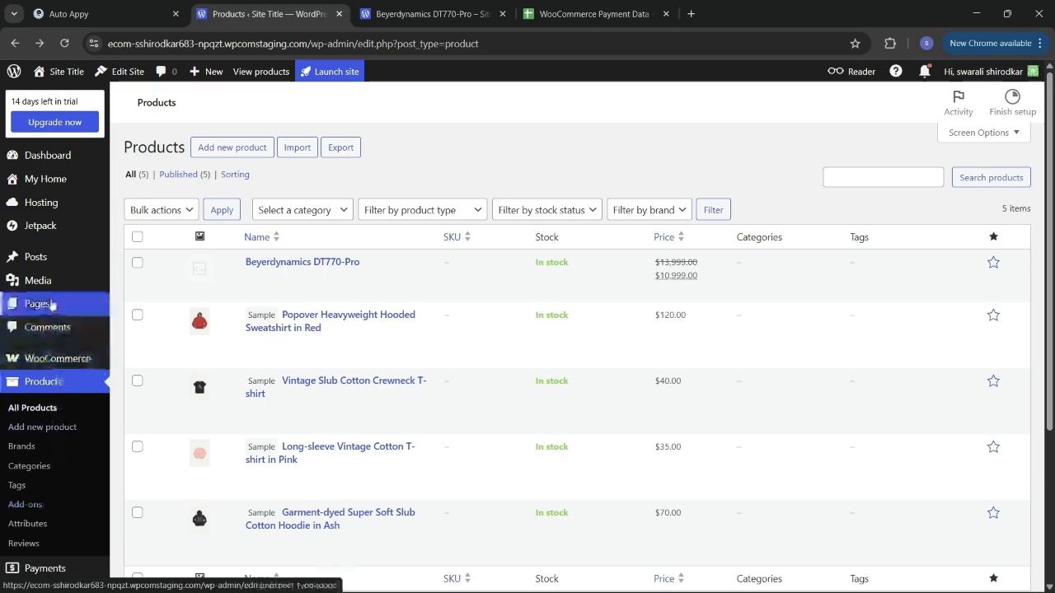
{"action": "scroll", "coordinate": [51, 287], "scroll_direction": "down", "scroll_amount": 3}
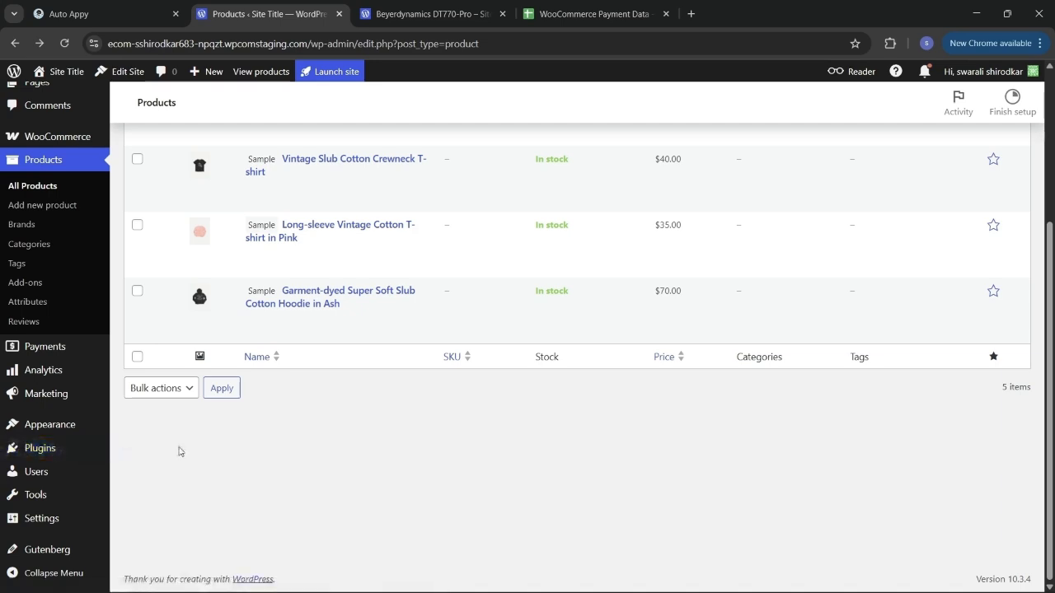
{"action": "scroll", "coordinate": [75, 264], "scroll_direction": "up", "scroll_amount": 3}
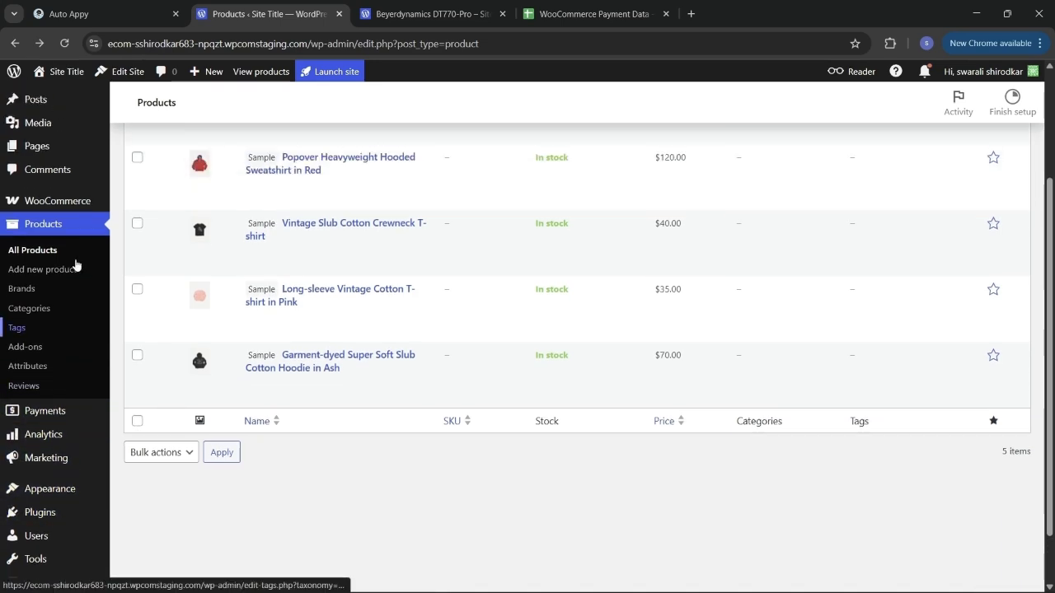
{"action": "mouse_move", "coordinate": [33, 285]}
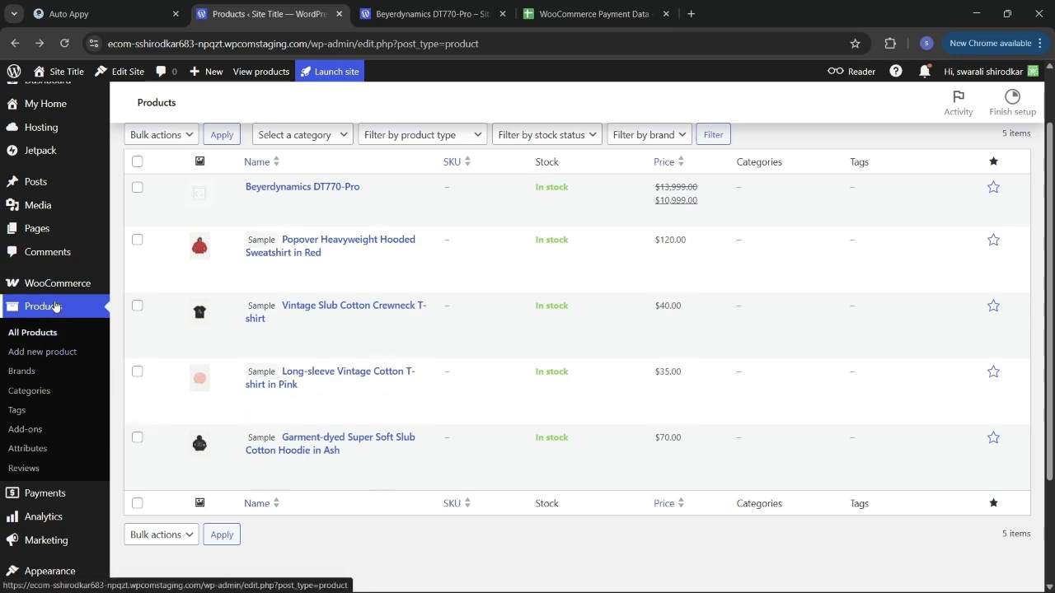
{"action": "scroll", "coordinate": [330, 264], "scroll_direction": "up", "scroll_amount": 1}
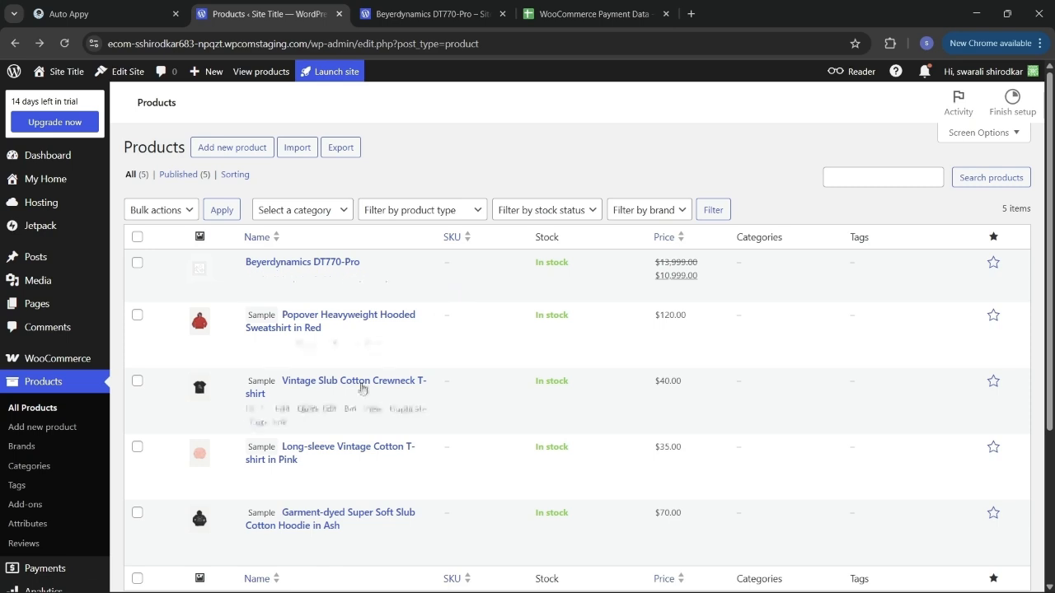
{"action": "scroll", "coordinate": [375, 425], "scroll_direction": "down", "scroll_amount": 2}
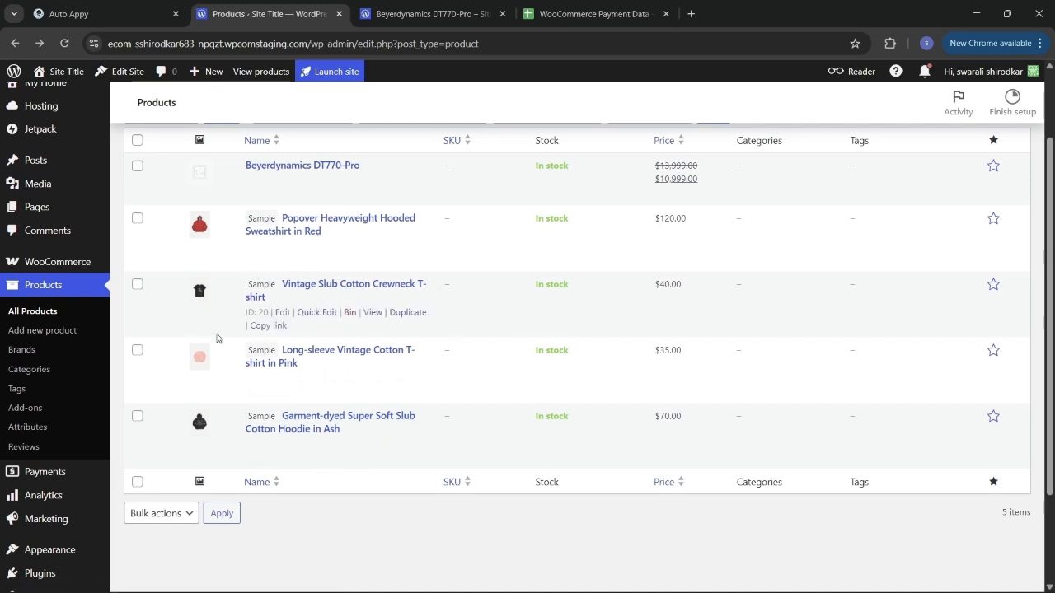
{"action": "scroll", "coordinate": [65, 206], "scroll_direction": "up", "scroll_amount": 2}
{"action": "mouse_move", "coordinate": [59, 211]}
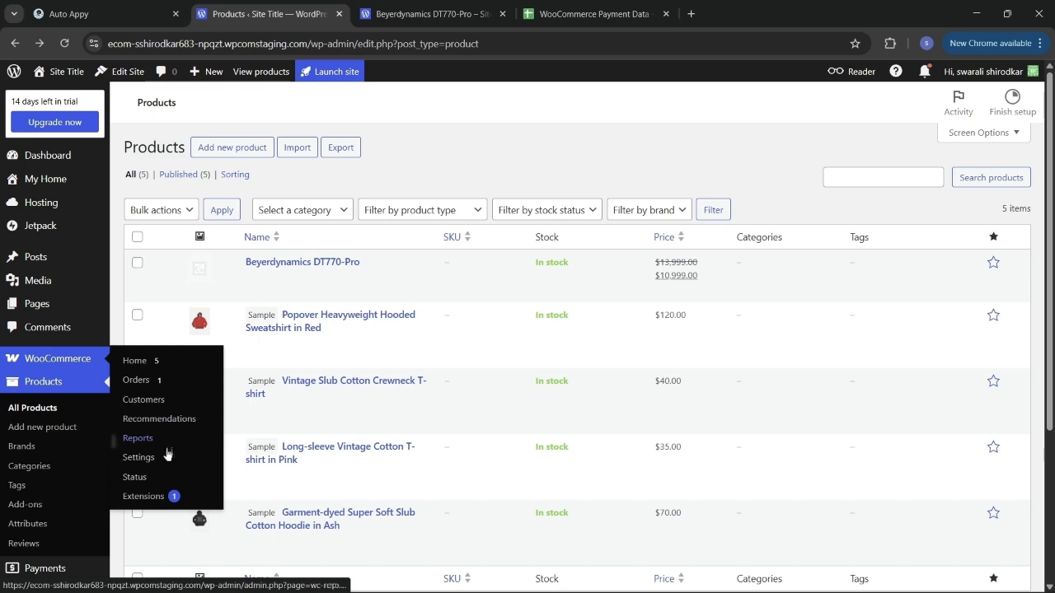
{"action": "left_click", "coordinate": [138, 458]}
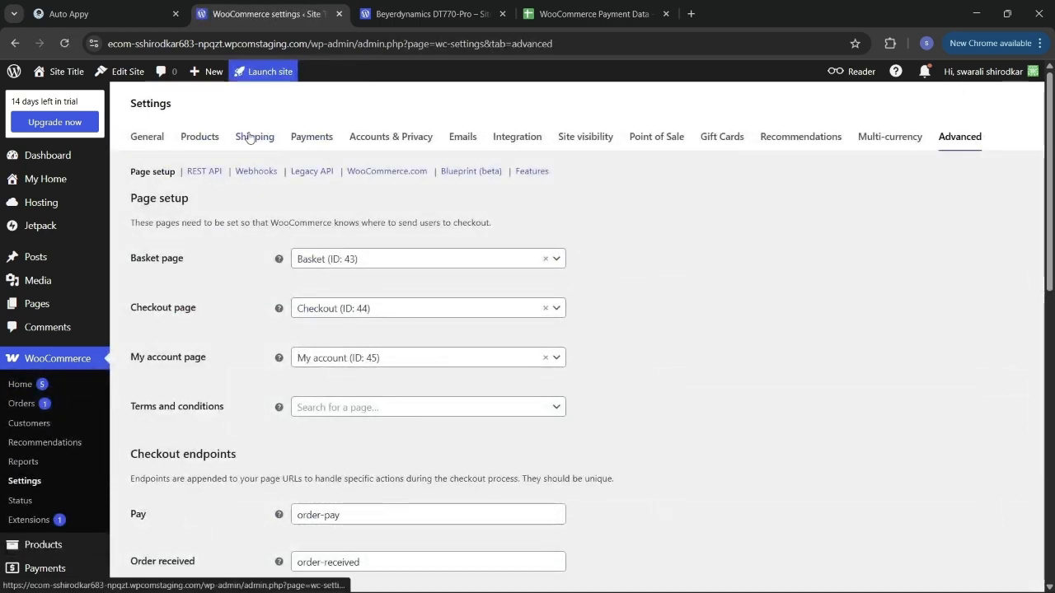
Review the store's offline payment methods in the WooCommerce payment settings, and recheck the webhook setup instructions in Auto Appy
{"action": "left_click", "coordinate": [323, 140]}
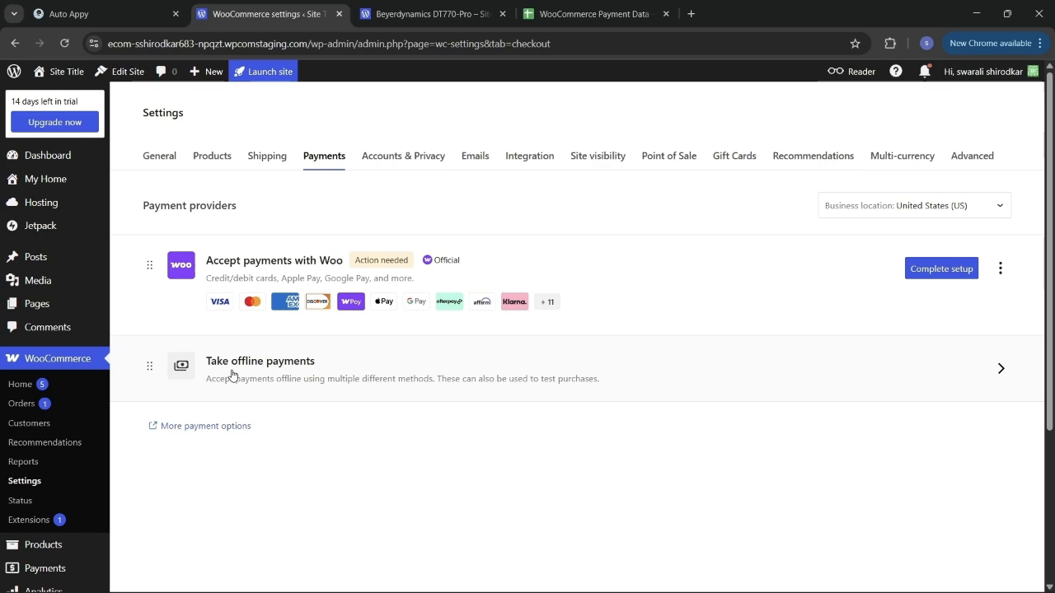
{"action": "left_click", "coordinate": [426, 372]}
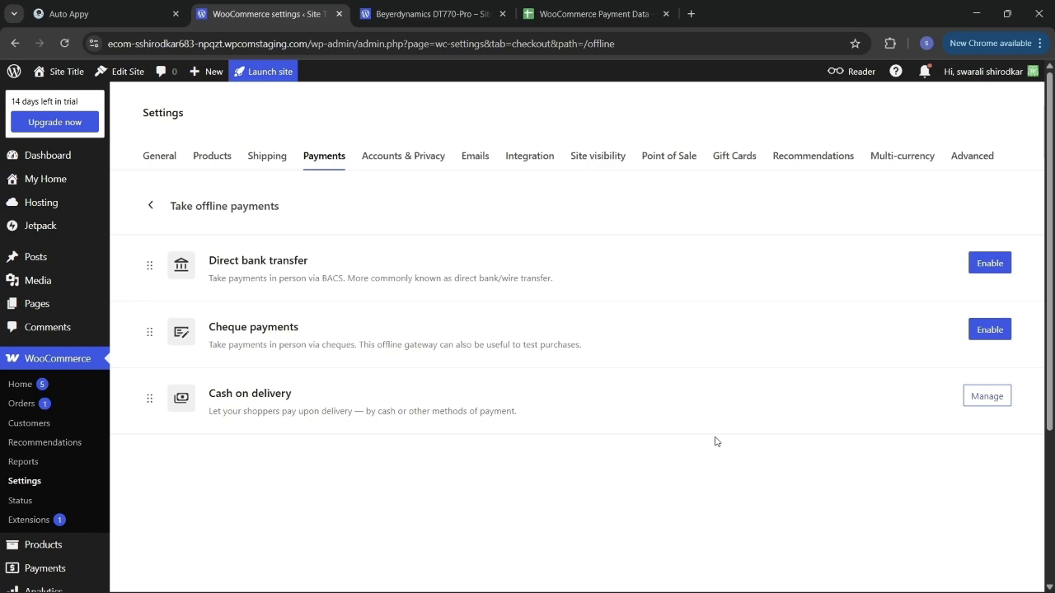
{"action": "left_click", "coordinate": [69, 14]}
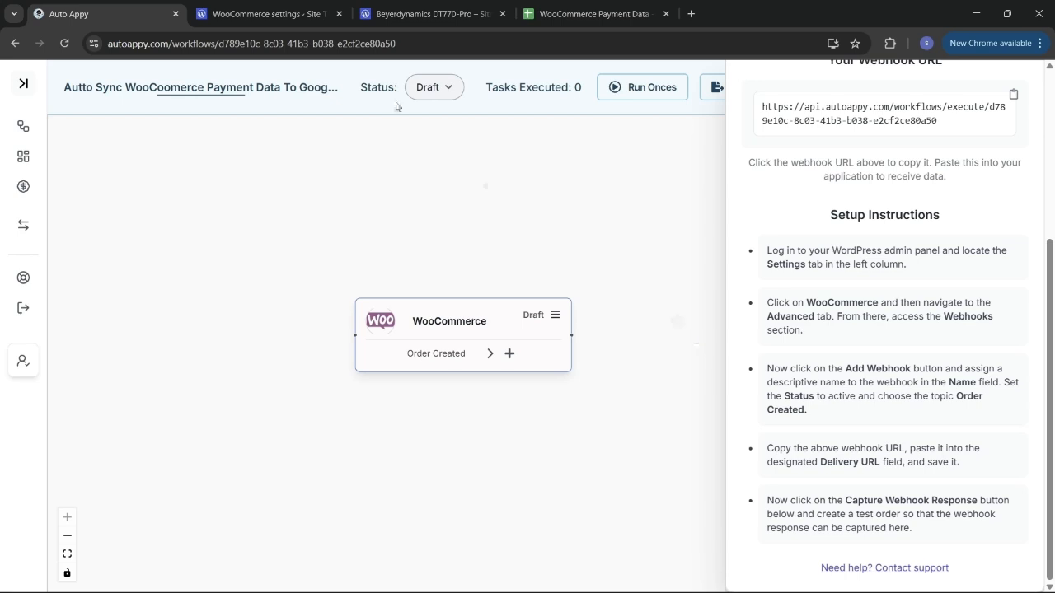
Switch back to the WordPress store and start a new webhook named "Auto Appy Webhook" in the advanced WooCommerce settings
{"action": "left_click", "coordinate": [273, 5]}
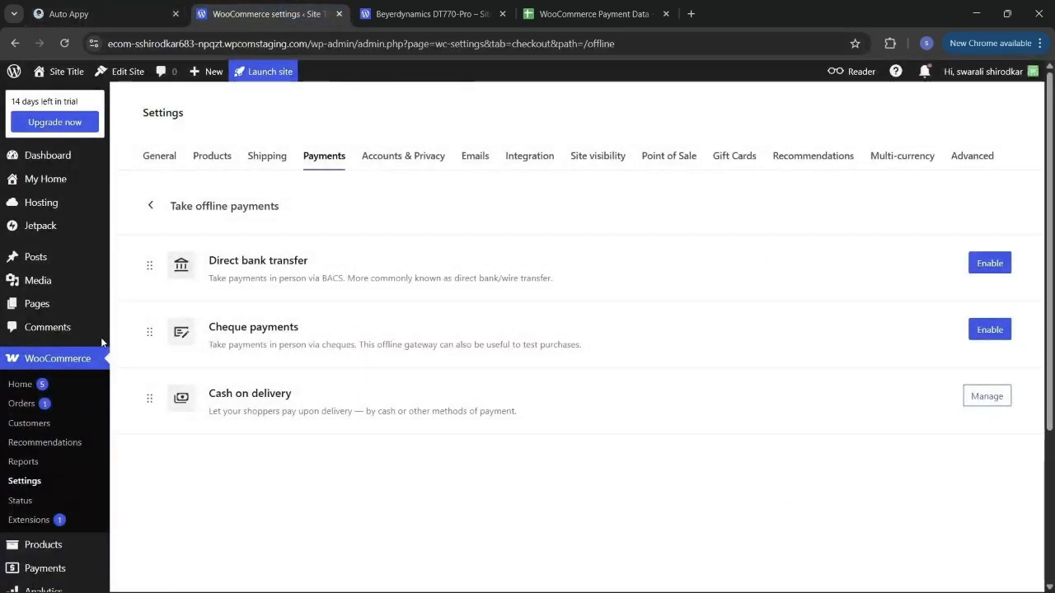
{"action": "left_click", "coordinate": [968, 161]}
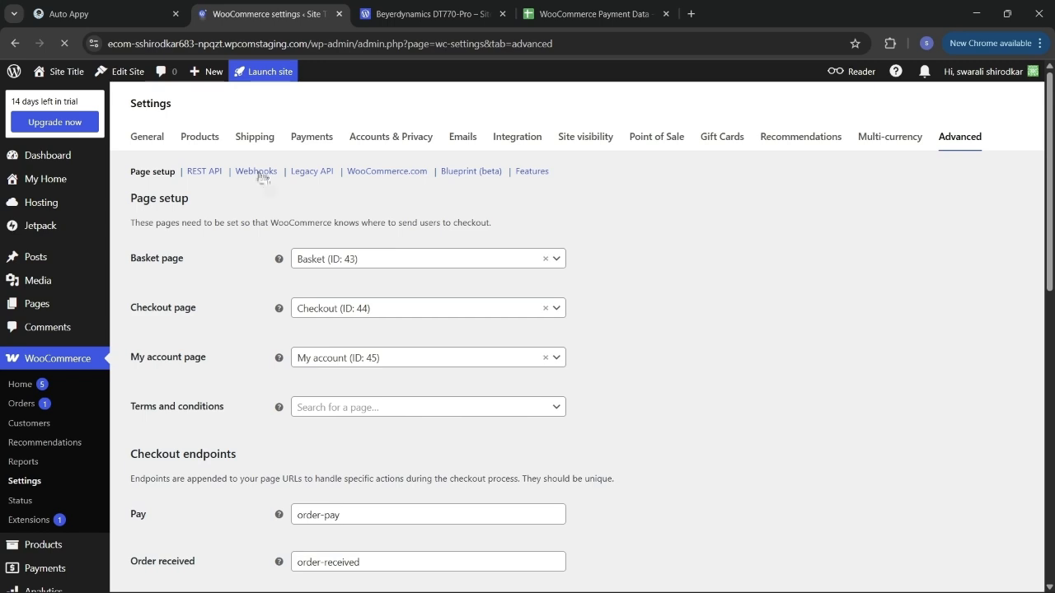
{"action": "left_click", "coordinate": [258, 174]}
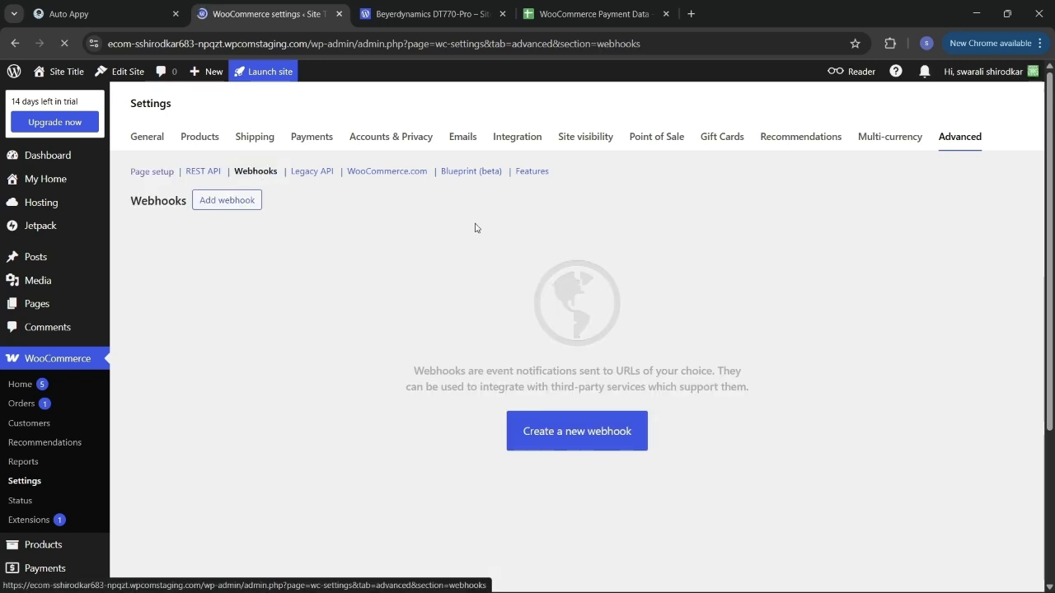
{"action": "left_click", "coordinate": [580, 439]}
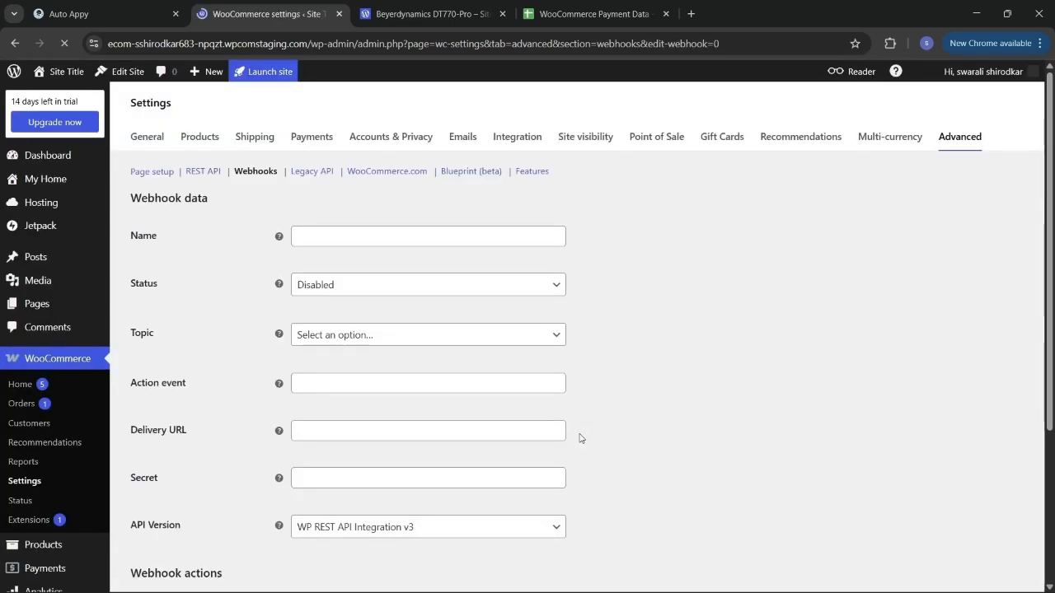
{"action": "left_click", "coordinate": [393, 239]}
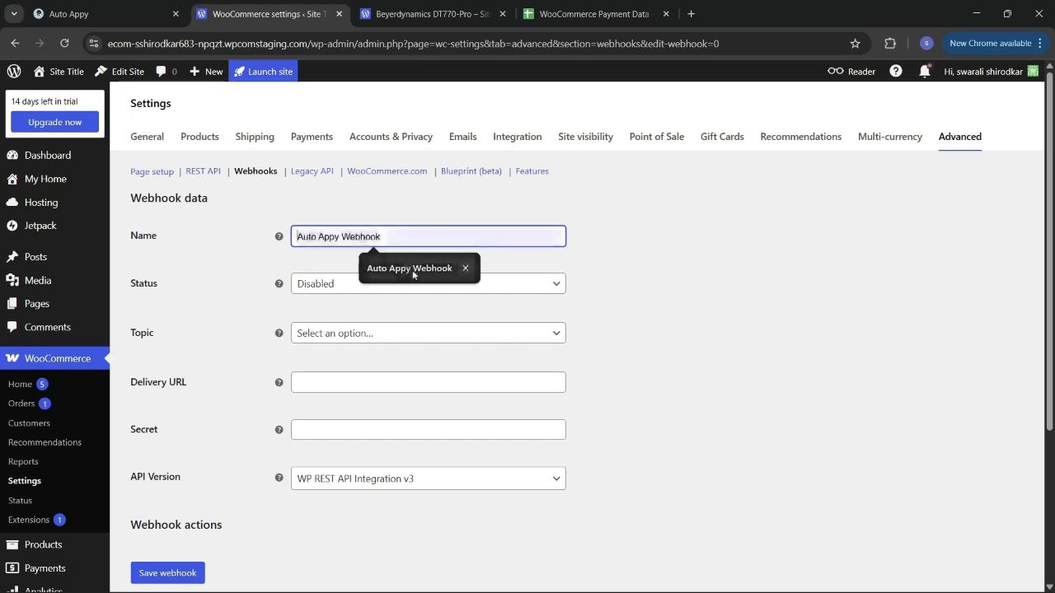
{"action": "left_click", "coordinate": [412, 272]}
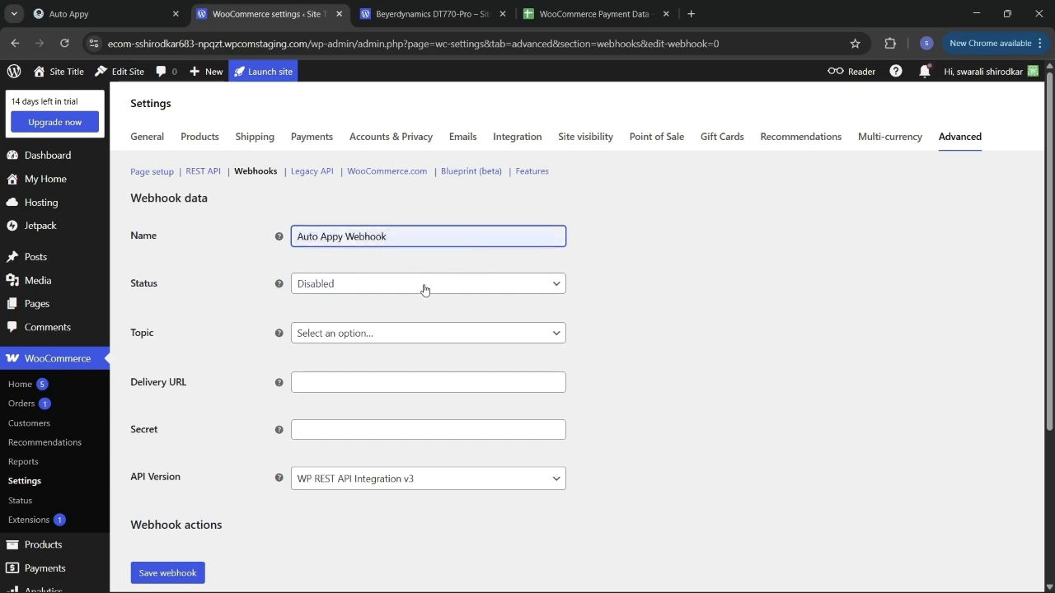
Set the webhook's status to Active and its topic to Order created
{"action": "left_click", "coordinate": [424, 290]}
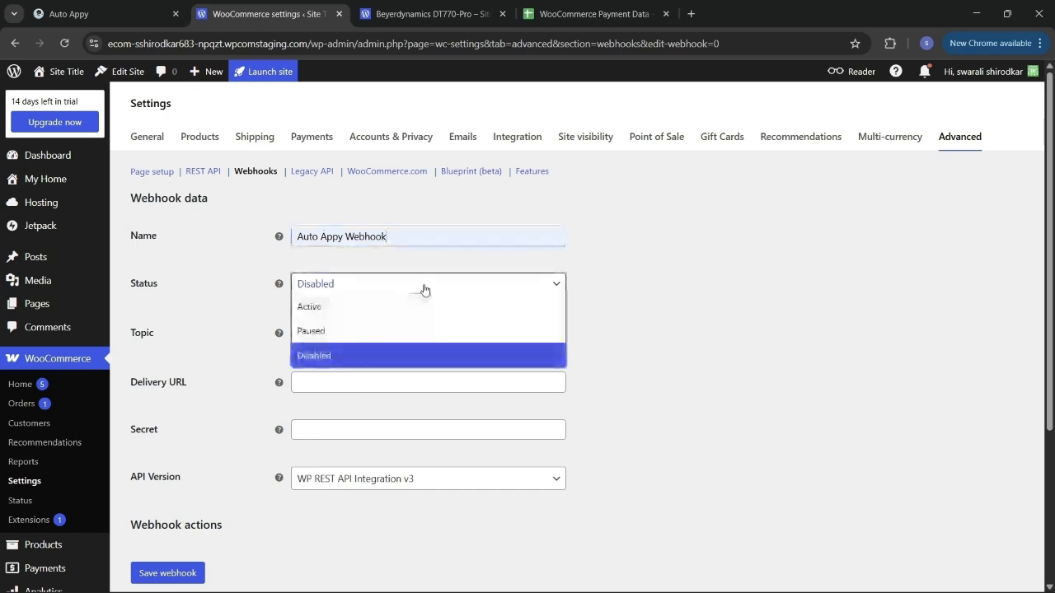
{"action": "left_click", "coordinate": [405, 304]}
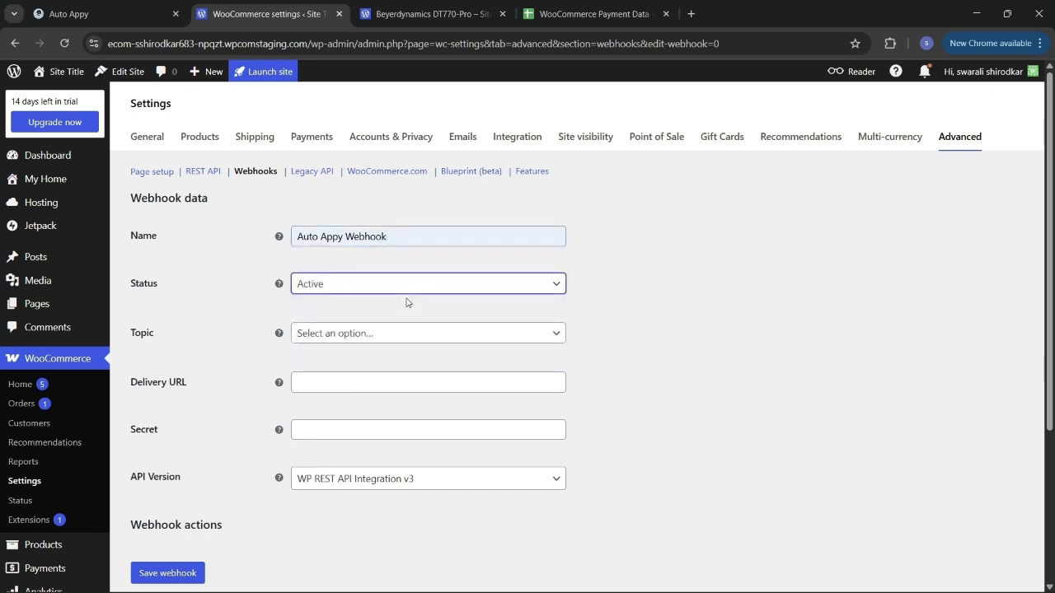
{"action": "left_click", "coordinate": [369, 338]}
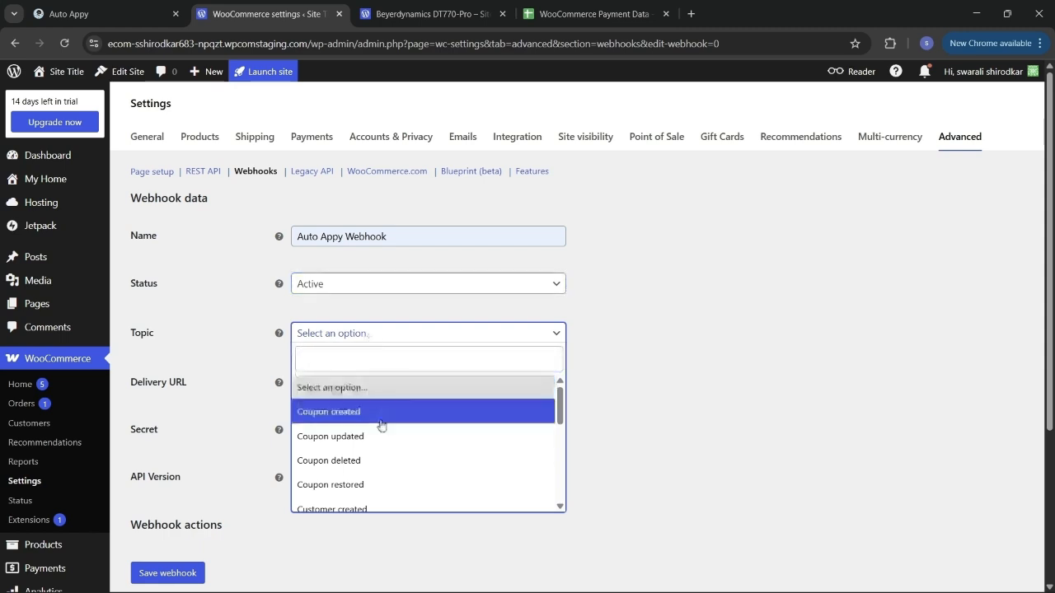
{"action": "scroll", "coordinate": [384, 428], "scroll_direction": "down", "scroll_amount": 2}
{"action": "scroll", "coordinate": [384, 428], "scroll_direction": "down", "scroll_amount": 2}
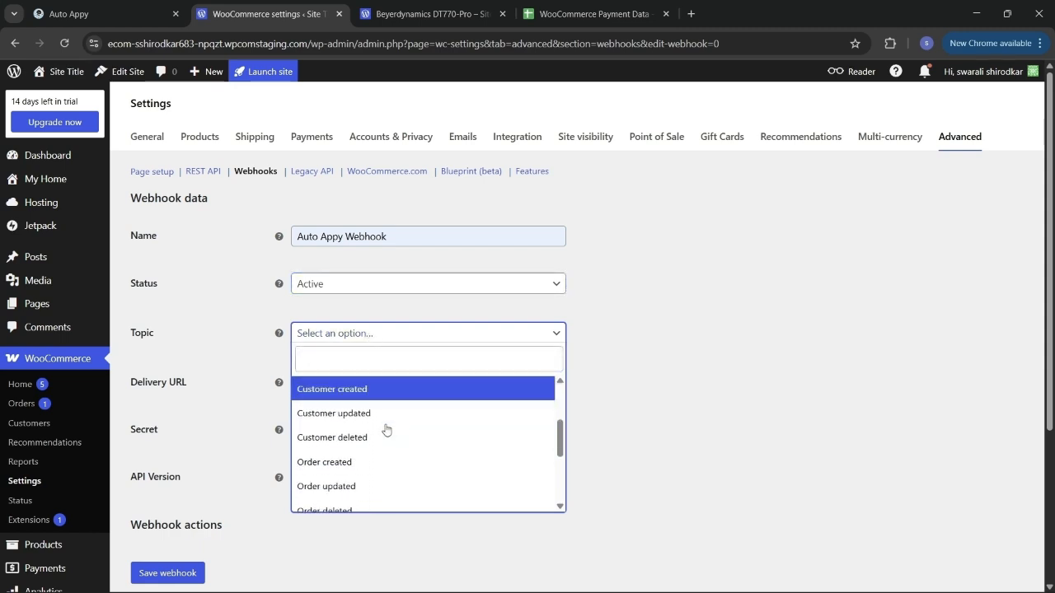
{"action": "left_click", "coordinate": [349, 456]}
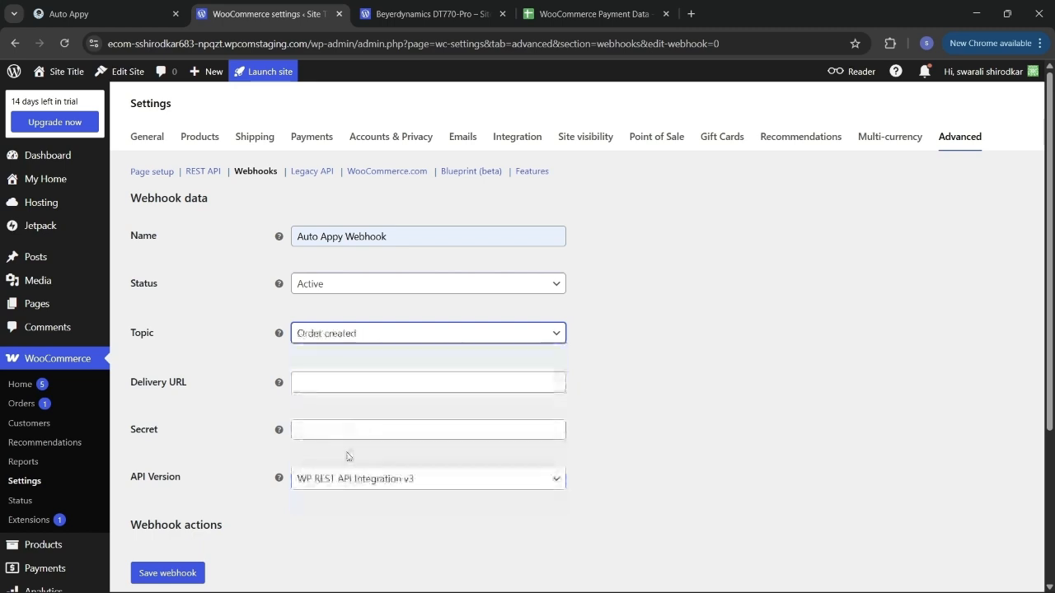
Copy the trigger's webhook URL from Auto Appy into the WooCommerce webhook's Delivery URL and save the webhook
{"action": "left_click", "coordinate": [432, 380]}
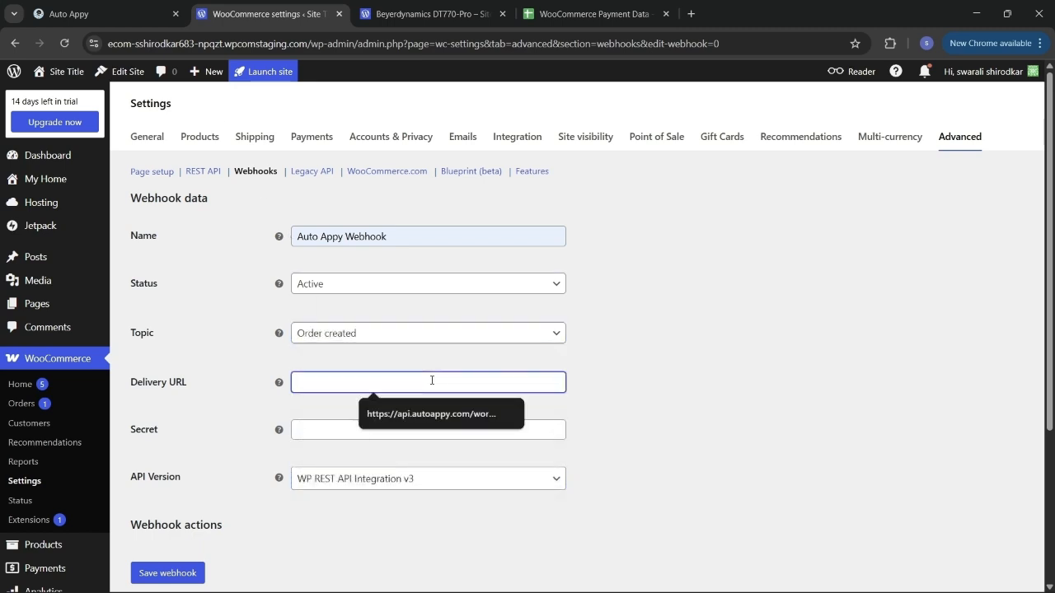
{"action": "left_click", "coordinate": [90, 14]}
{"action": "scroll", "coordinate": [936, 144], "scroll_direction": "up", "scroll_amount": 1}
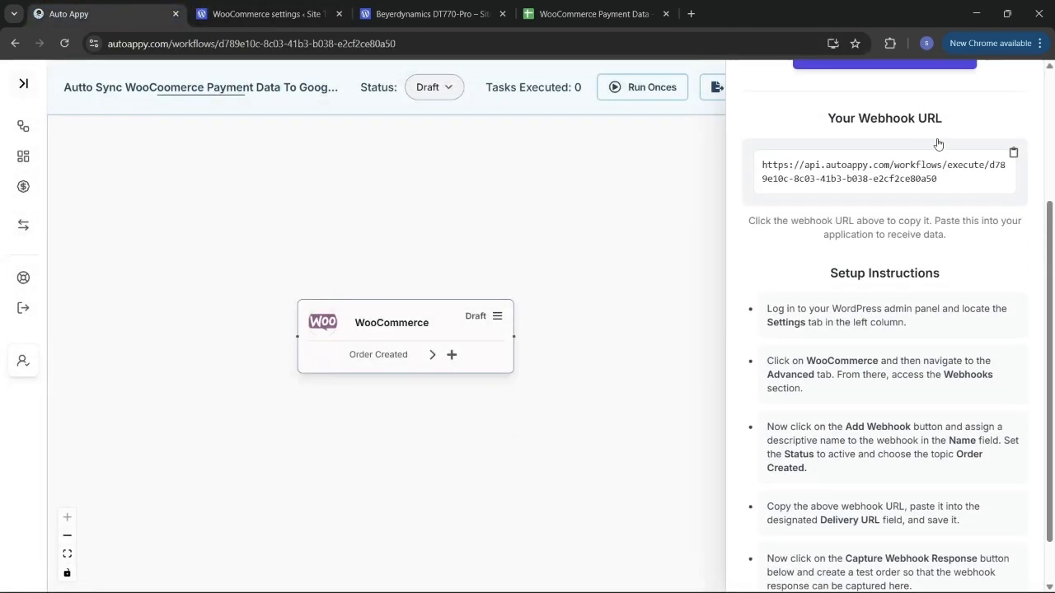
{"action": "left_click", "coordinate": [1015, 155]}
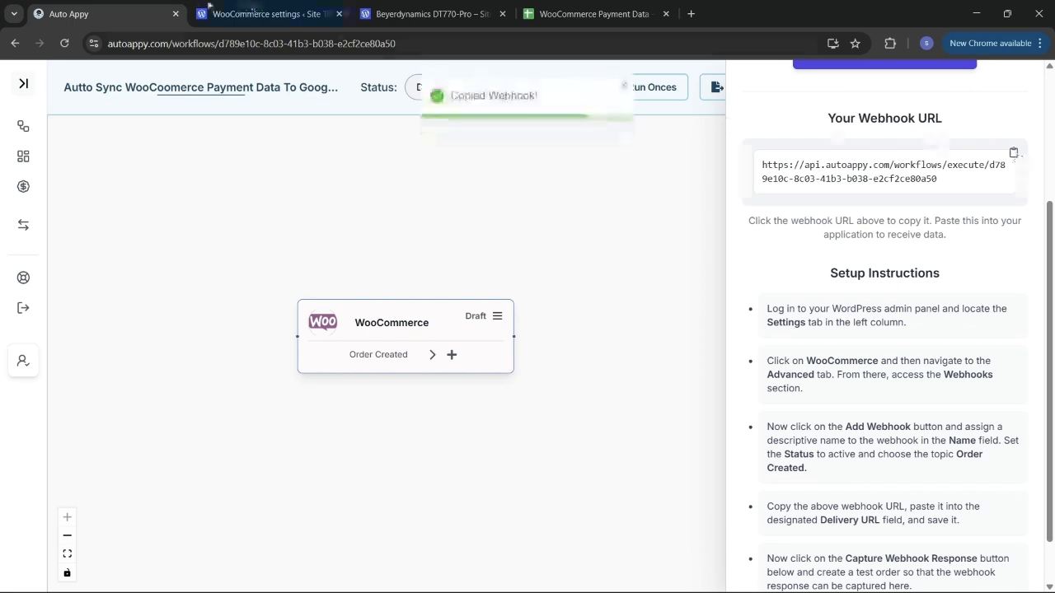
{"action": "left_click", "coordinate": [241, 11]}
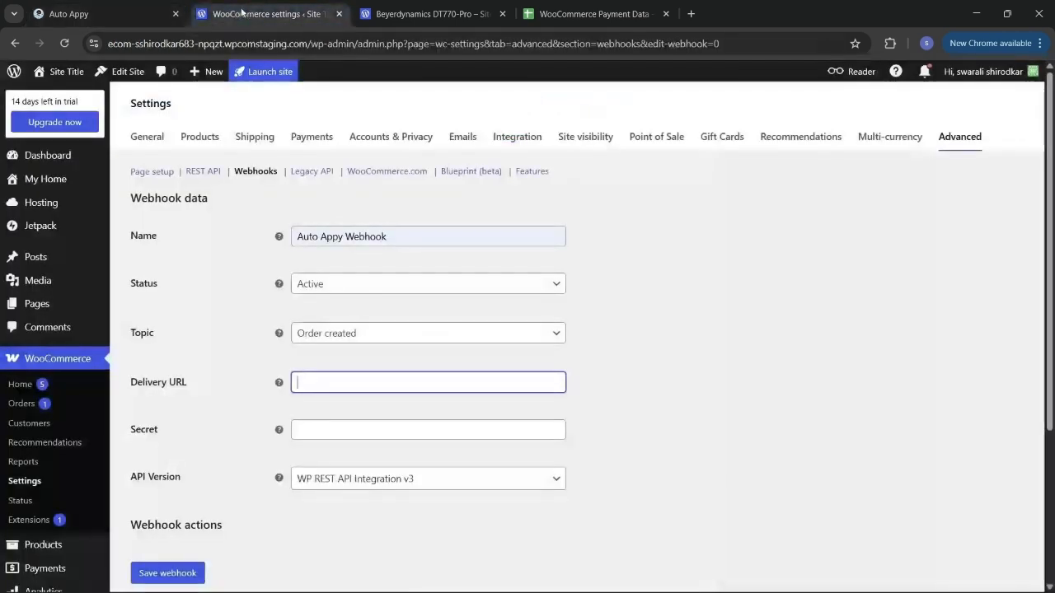
{"action": "left_click", "coordinate": [330, 383]}
{"action": "key", "text": "ctrl+v"}
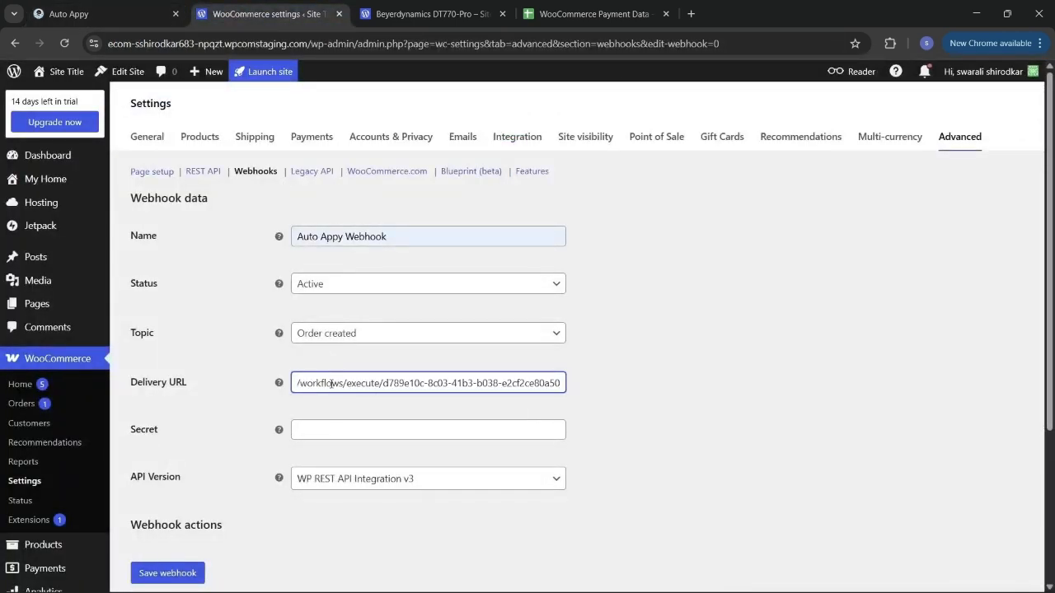
{"action": "scroll", "coordinate": [396, 511], "scroll_direction": "down", "scroll_amount": 1}
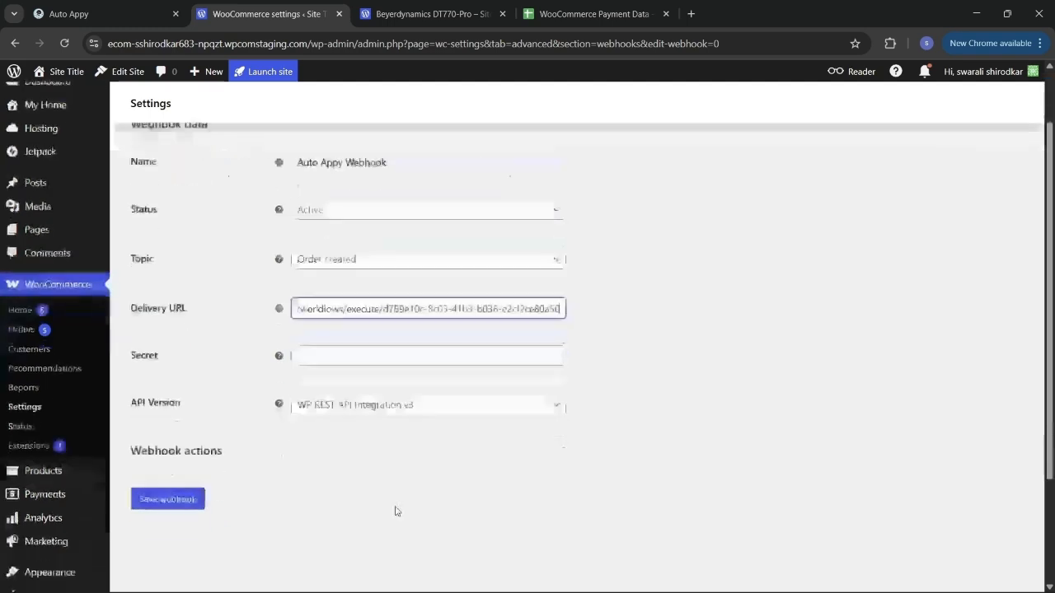
{"action": "left_click", "coordinate": [158, 483]}
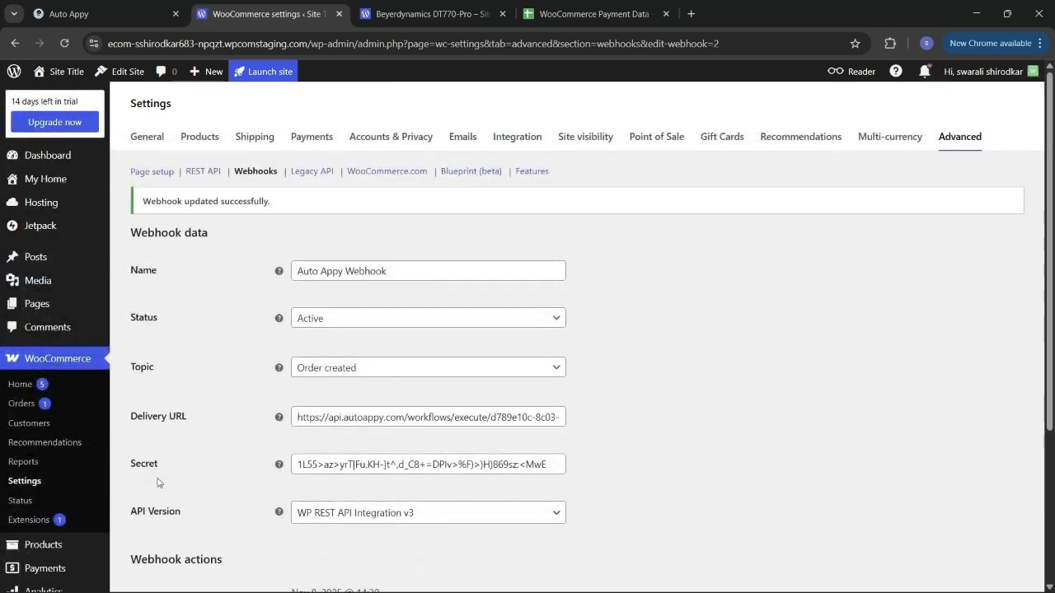
Switch to Auto Appy and start capturing the webhook response for the WooCommerce Order Created trigger
{"action": "left_click", "coordinate": [100, 5]}
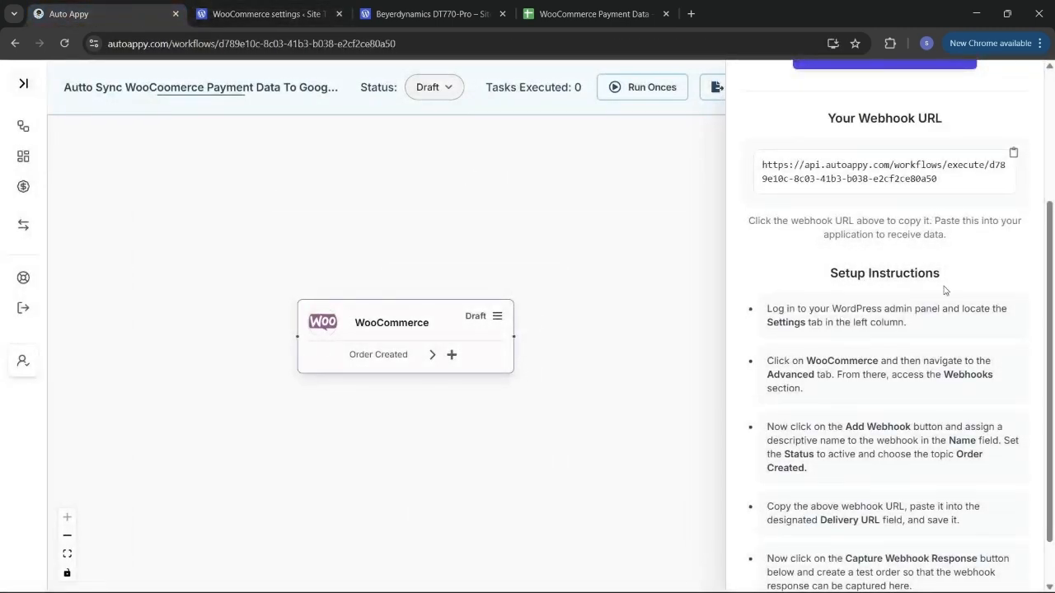
{"action": "scroll", "coordinate": [945, 290], "scroll_direction": "up", "scroll_amount": 3}
{"action": "left_click", "coordinate": [916, 251]}
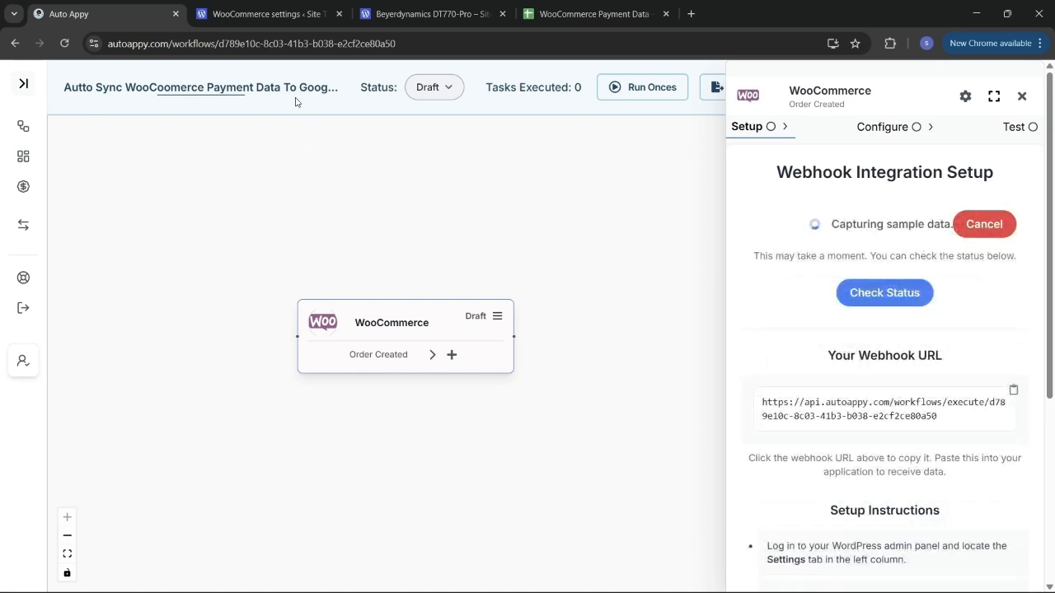
Switch to the WordPress store, view the Popover Heavyweight Hooded Sweatshirt in Red from the product list, and add one to the basket
{"action": "left_click", "coordinate": [258, 12]}
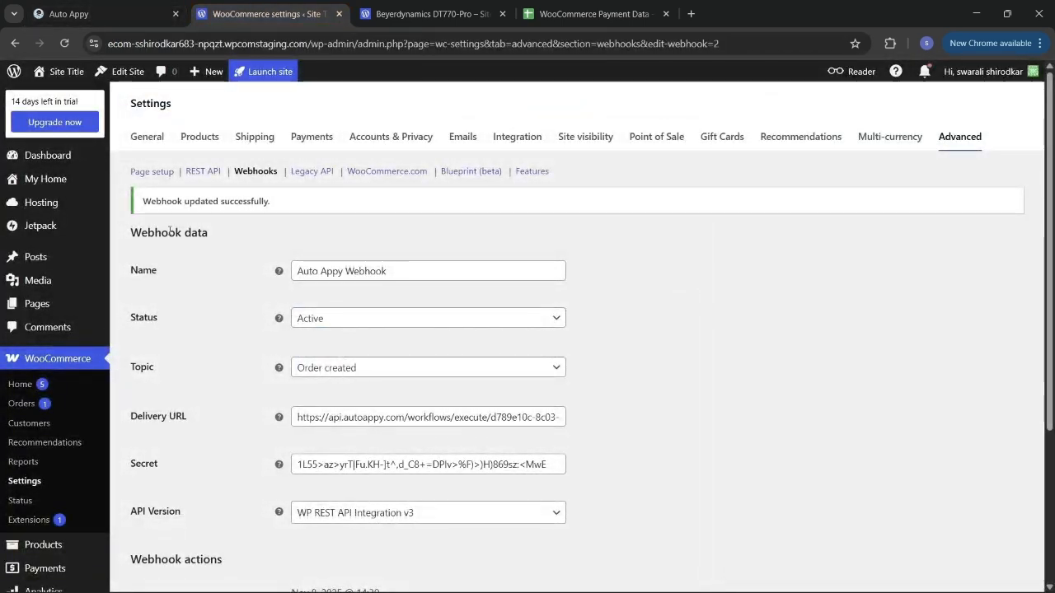
{"action": "left_click", "coordinate": [199, 137]}
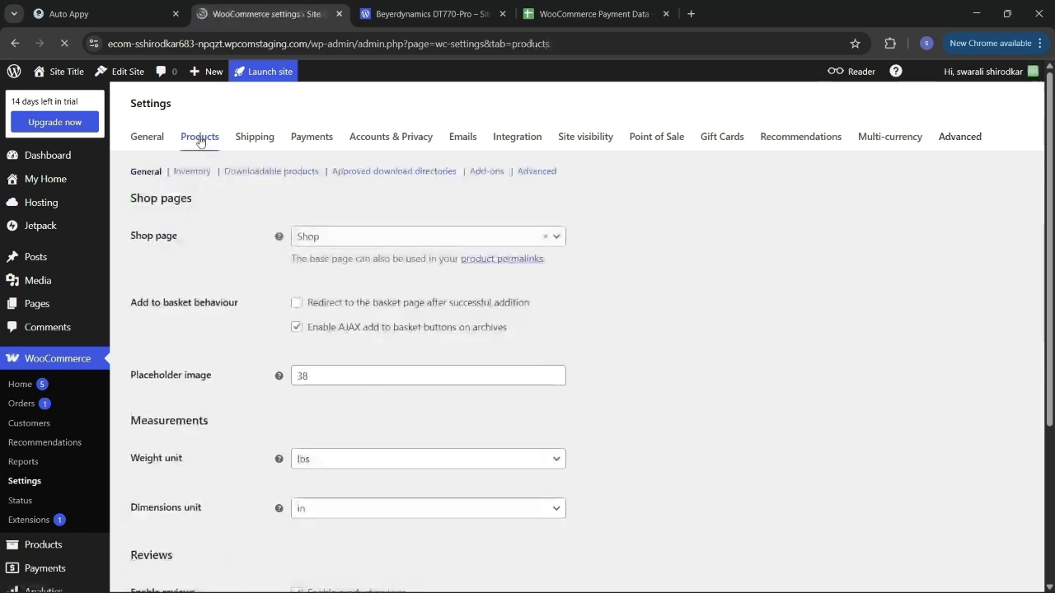
{"action": "scroll", "coordinate": [49, 443], "scroll_direction": "down", "scroll_amount": 2}
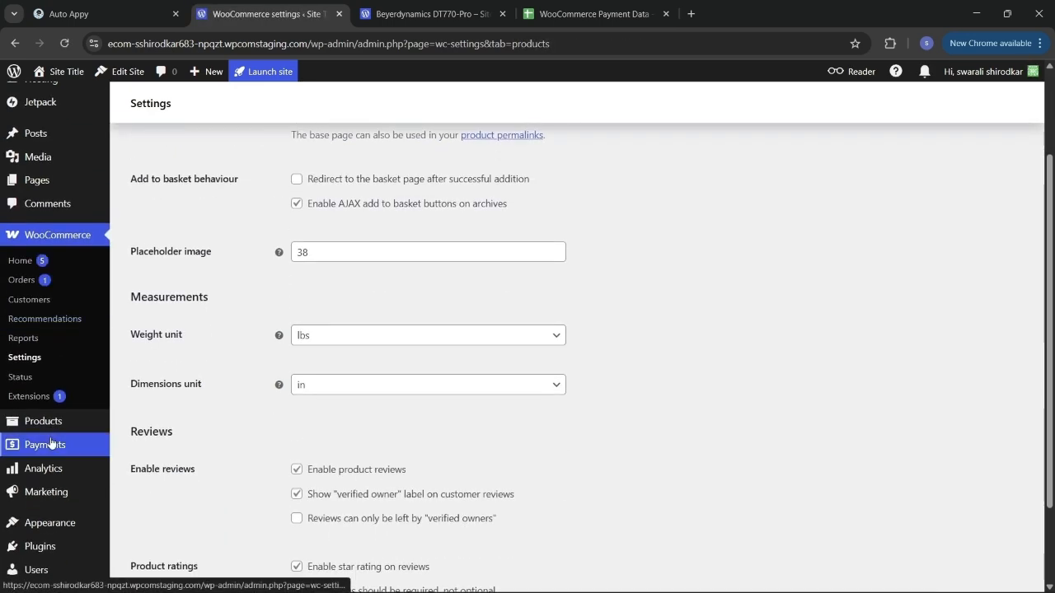
{"action": "left_click", "coordinate": [49, 419]}
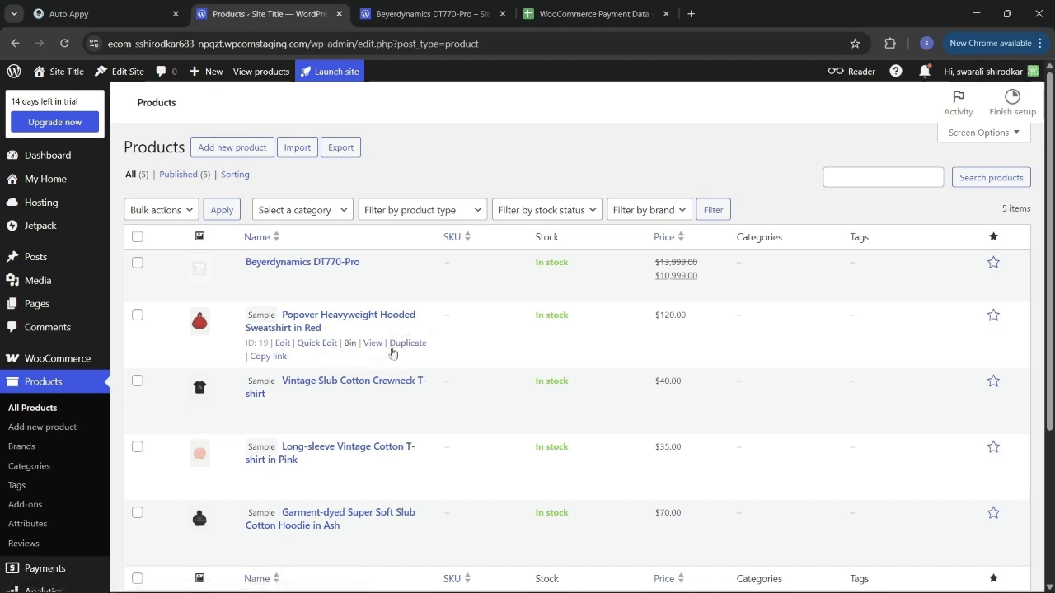
{"action": "left_click", "coordinate": [373, 343]}
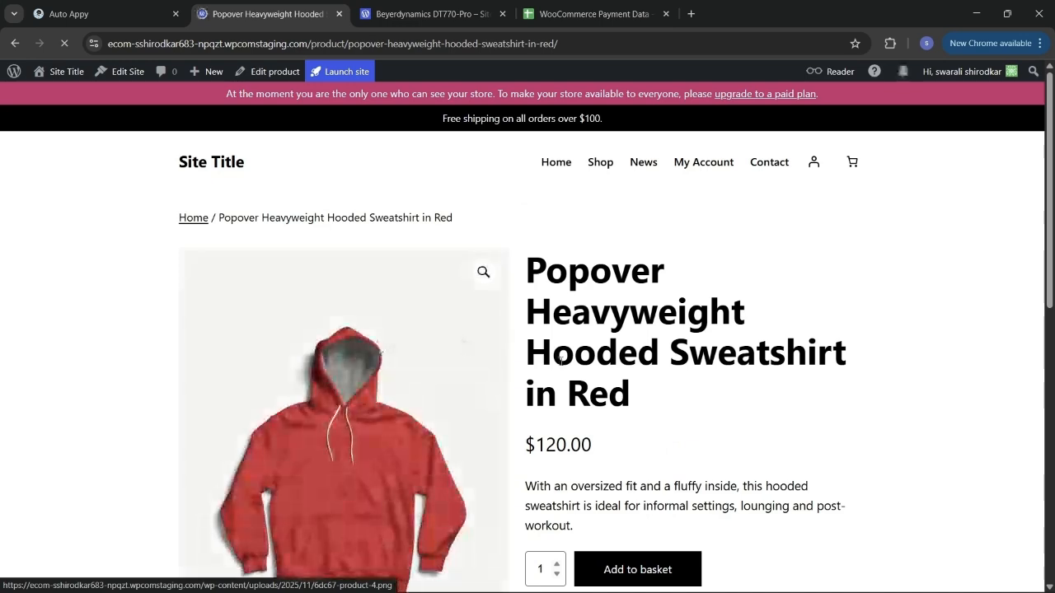
{"action": "scroll", "coordinate": [643, 383], "scroll_direction": "down", "scroll_amount": 2}
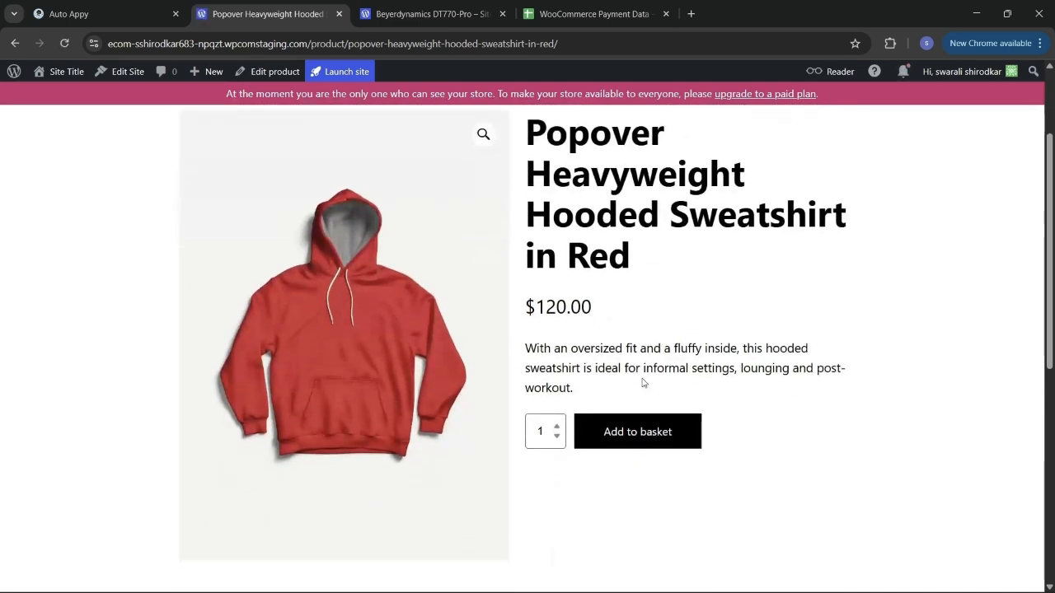
{"action": "left_click", "coordinate": [642, 439]}
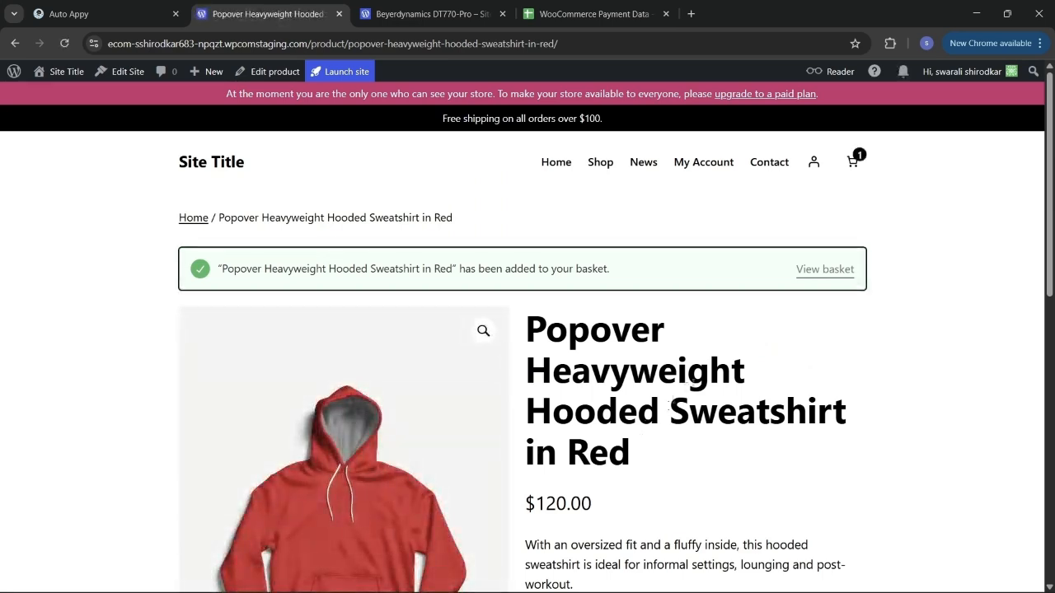
Check out the basket with the red hooded sweatshirt and place the order with cash on delivery
{"action": "left_click", "coordinate": [854, 162]}
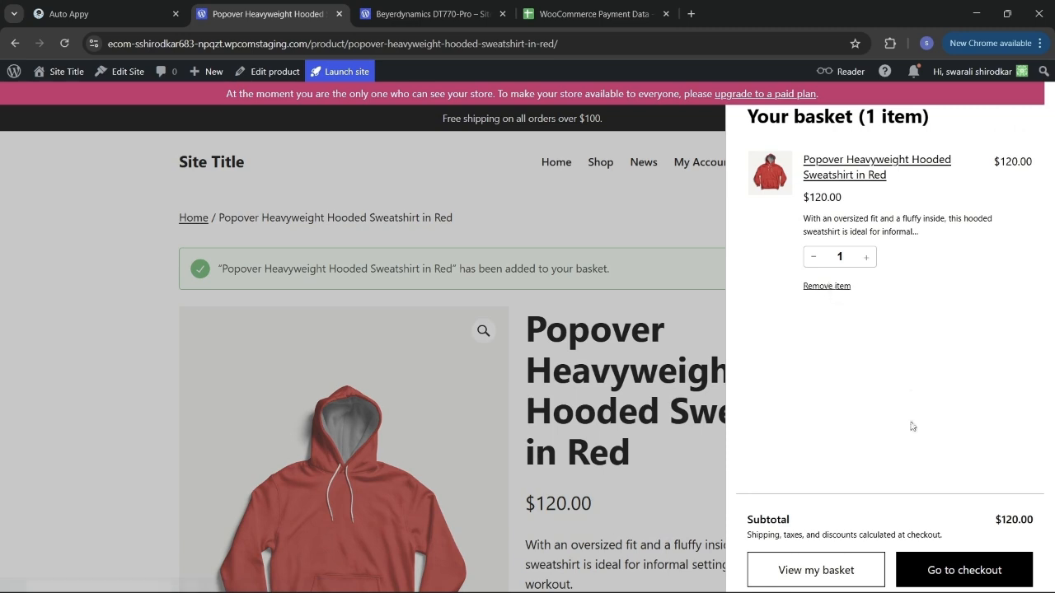
{"action": "left_click", "coordinate": [952, 574]}
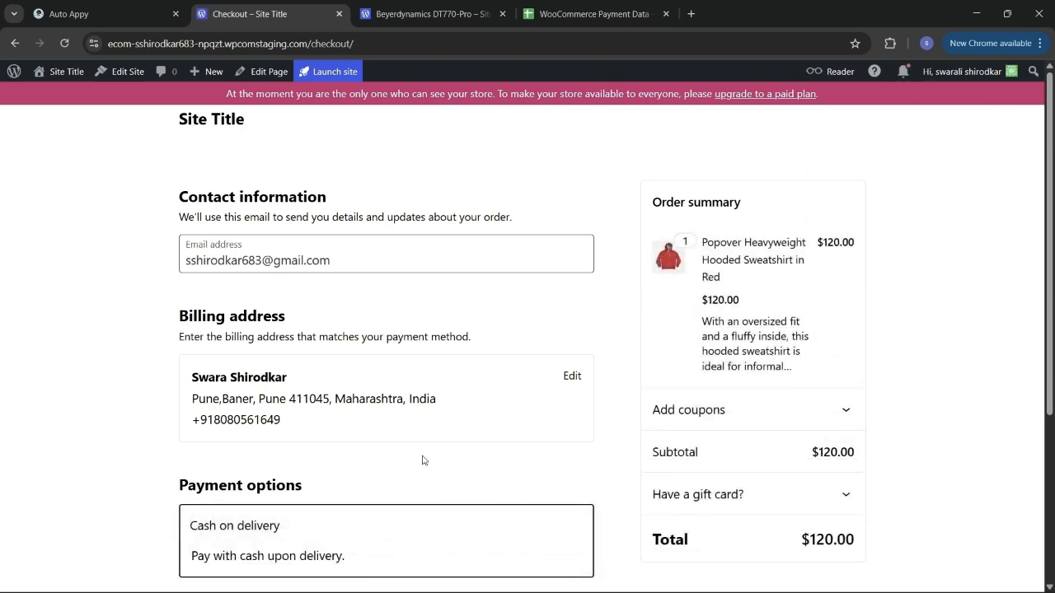
{"action": "scroll", "coordinate": [422, 460], "scroll_direction": "down", "scroll_amount": 2}
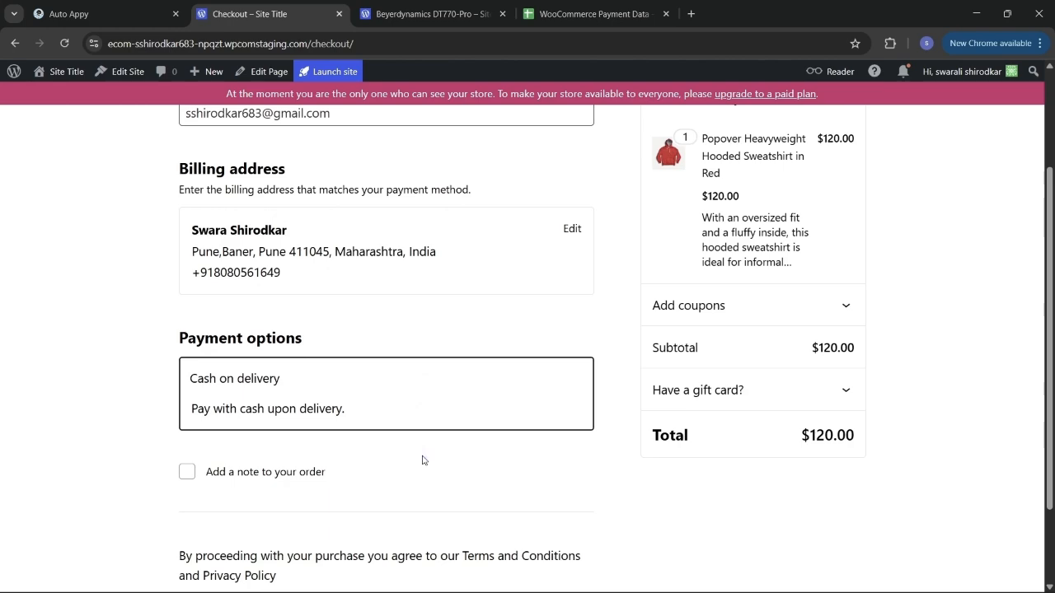
{"action": "scroll", "coordinate": [422, 460], "scroll_direction": "up", "scroll_amount": 2}
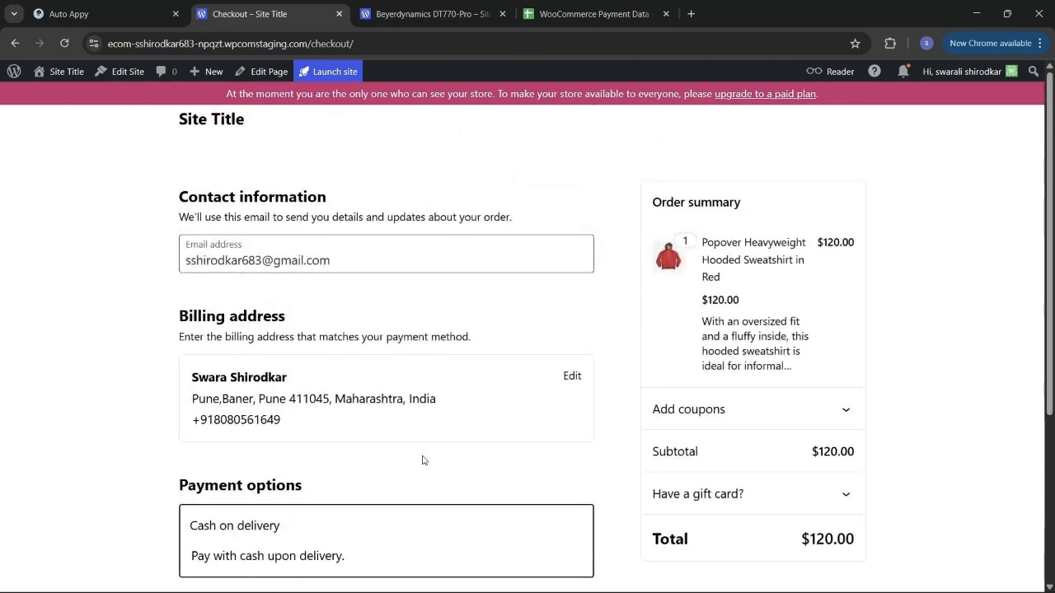
{"action": "scroll", "coordinate": [422, 459], "scroll_direction": "down", "scroll_amount": 1}
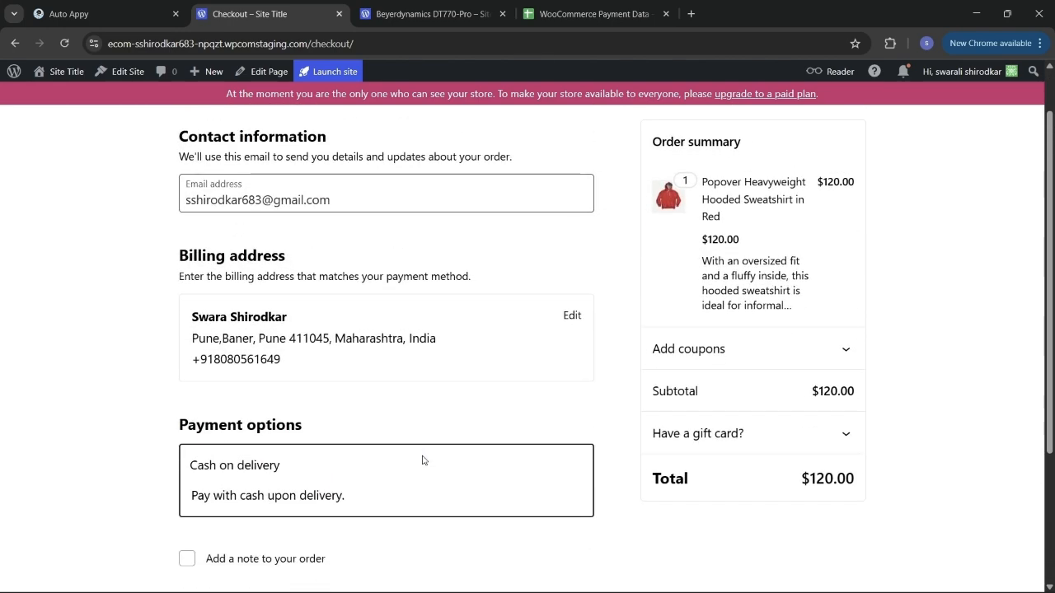
{"action": "scroll", "coordinate": [422, 460], "scroll_direction": "down", "scroll_amount": 1}
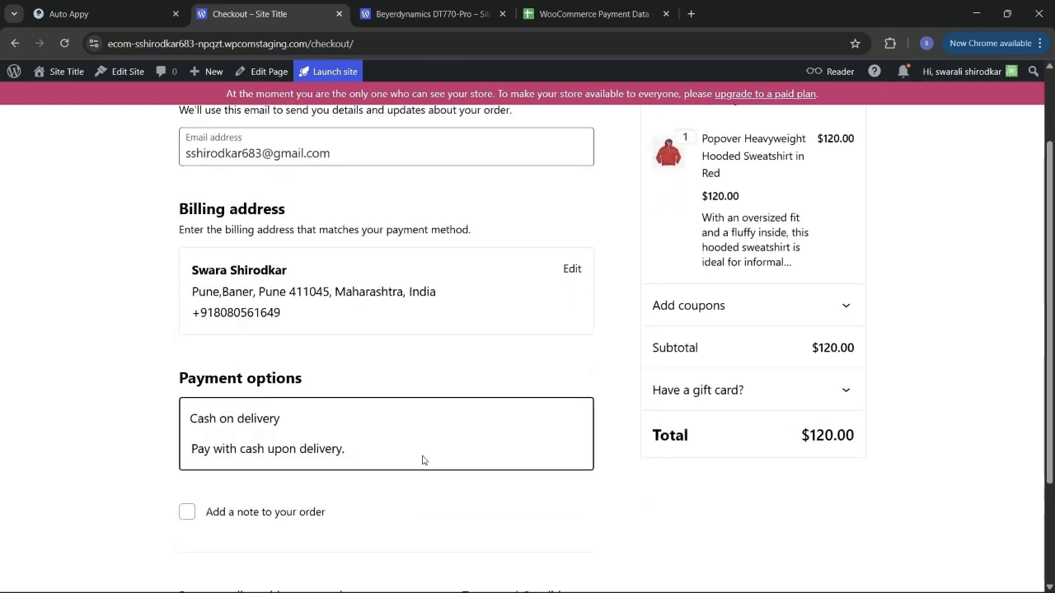
{"action": "scroll", "coordinate": [422, 460], "scroll_direction": "up", "scroll_amount": 2}
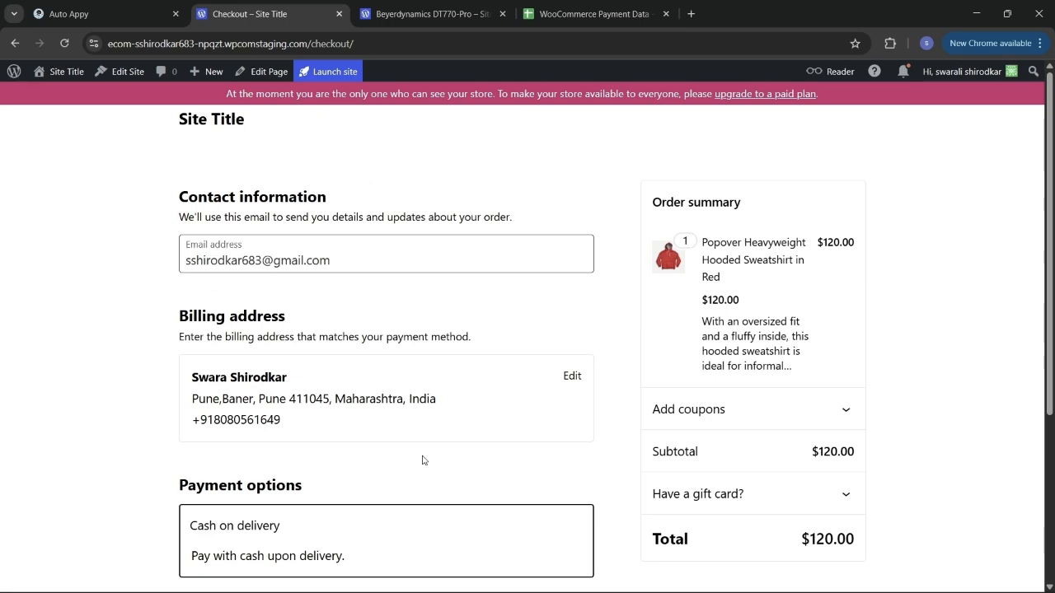
{"action": "scroll", "coordinate": [421, 460], "scroll_direction": "down", "scroll_amount": 5}
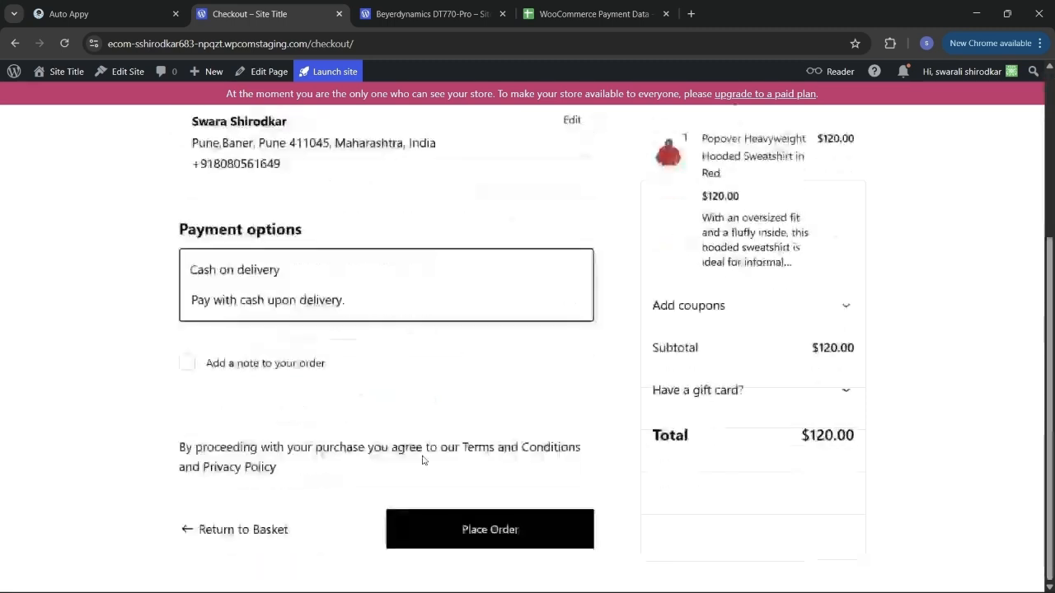
{"action": "left_click", "coordinate": [493, 530]}
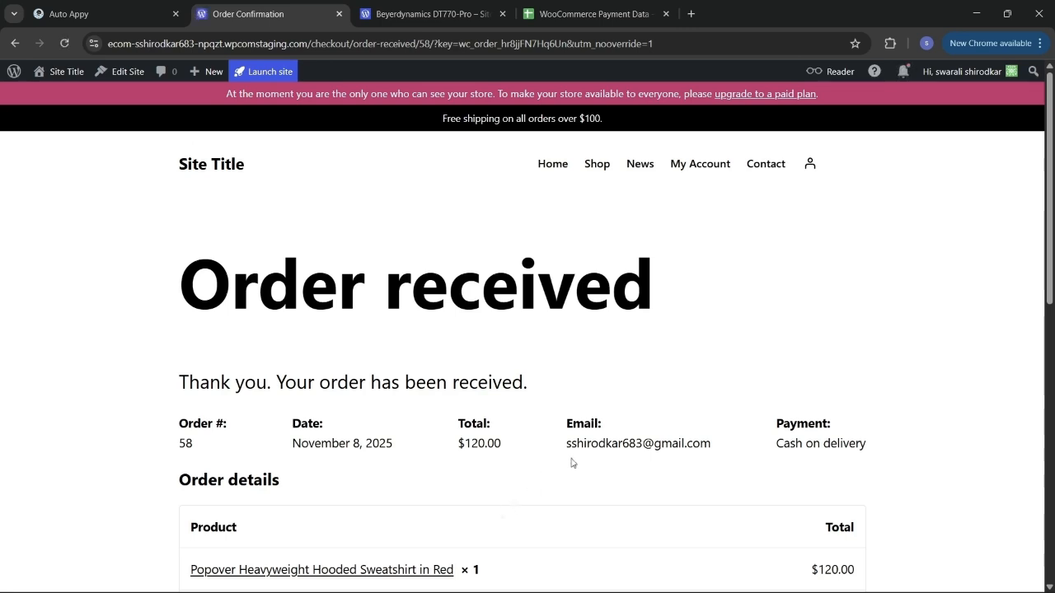
Review the order confirmation, switch to Auto Appy, and check the capture status of the WooCommerce Order Created trigger
{"action": "scroll", "coordinate": [619, 514], "scroll_direction": "down", "scroll_amount": 2}
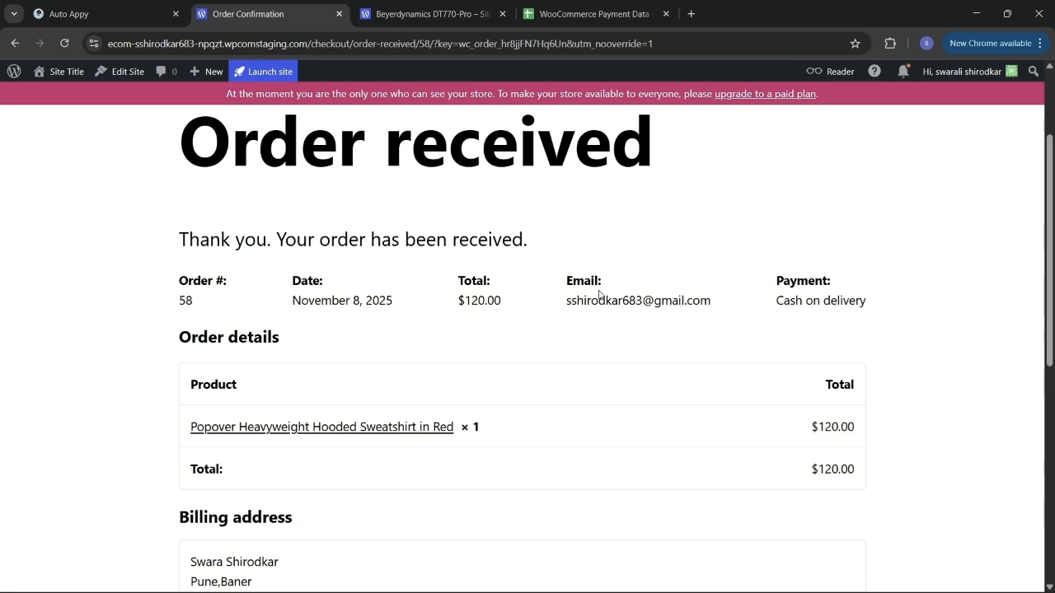
{"action": "scroll", "coordinate": [568, 378], "scroll_direction": "down", "scroll_amount": 1}
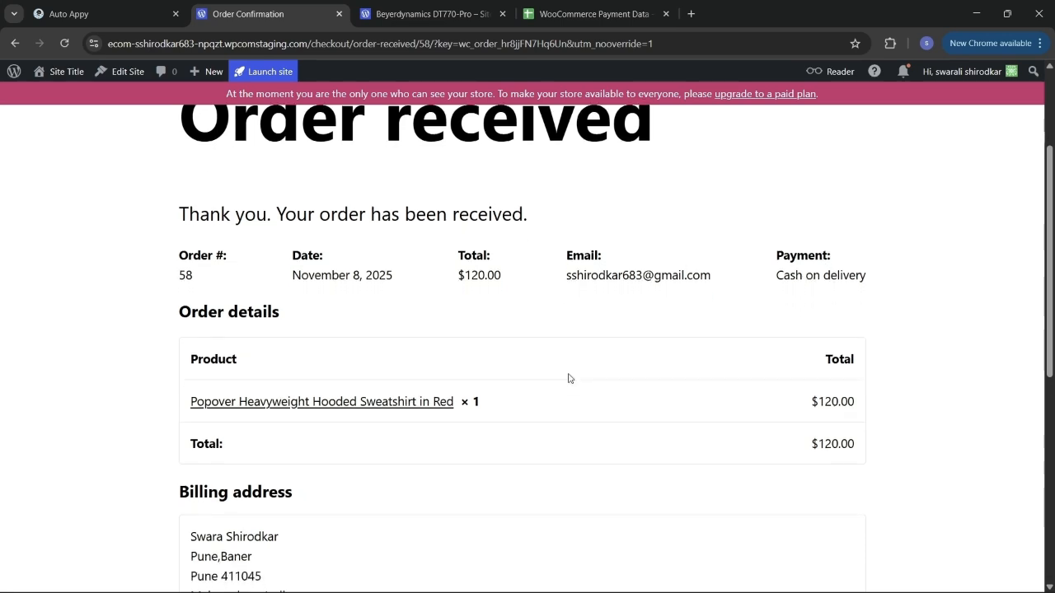
{"action": "scroll", "coordinate": [568, 378], "scroll_direction": "down", "scroll_amount": 2}
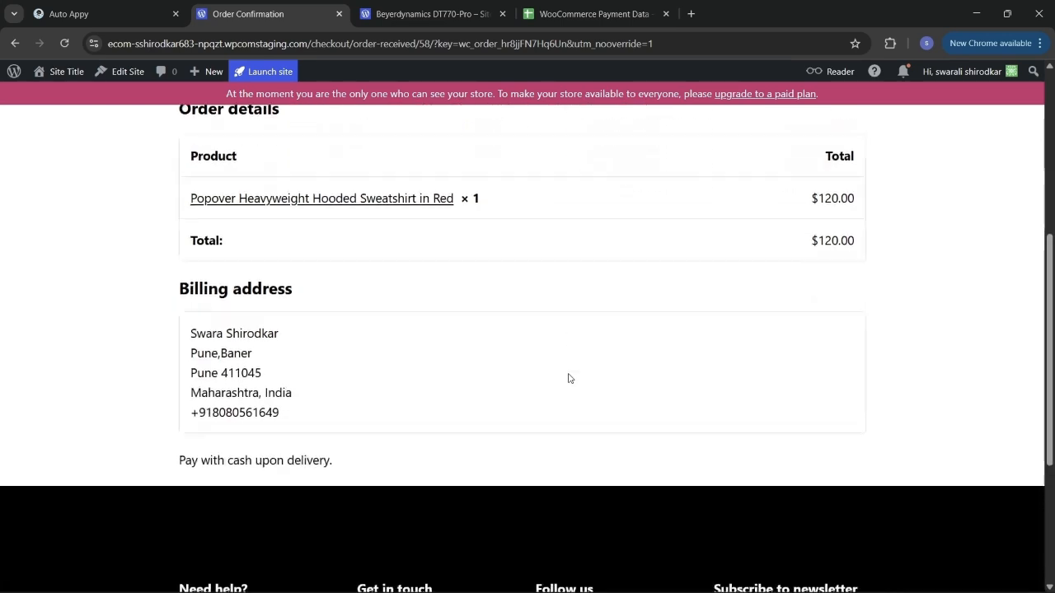
{"action": "scroll", "coordinate": [568, 378], "scroll_direction": "up", "scroll_amount": 2}
{"action": "scroll", "coordinate": [567, 378], "scroll_direction": "up", "scroll_amount": 3}
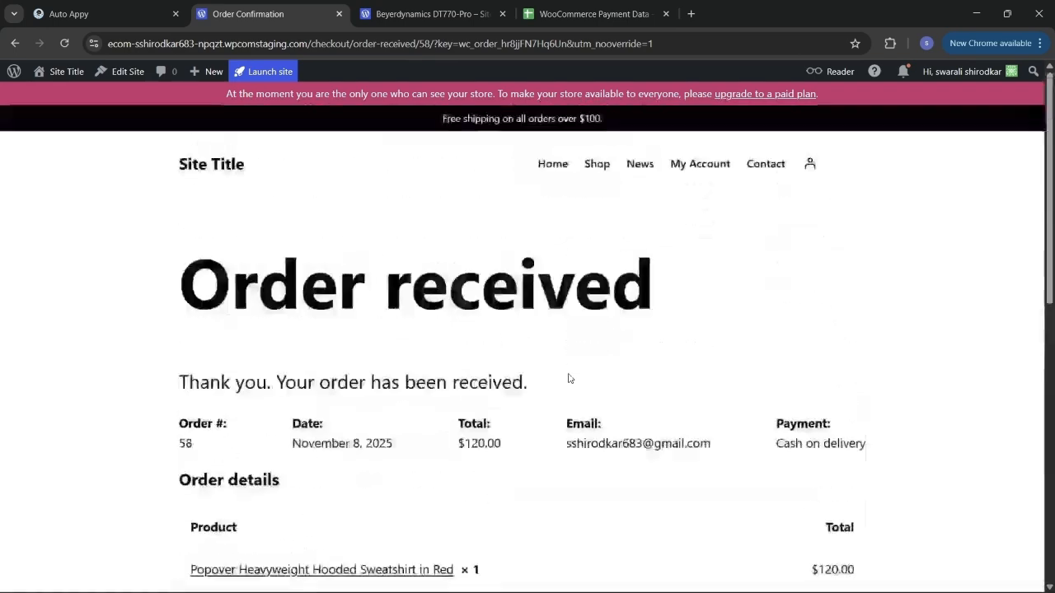
{"action": "left_click", "coordinate": [95, 16]}
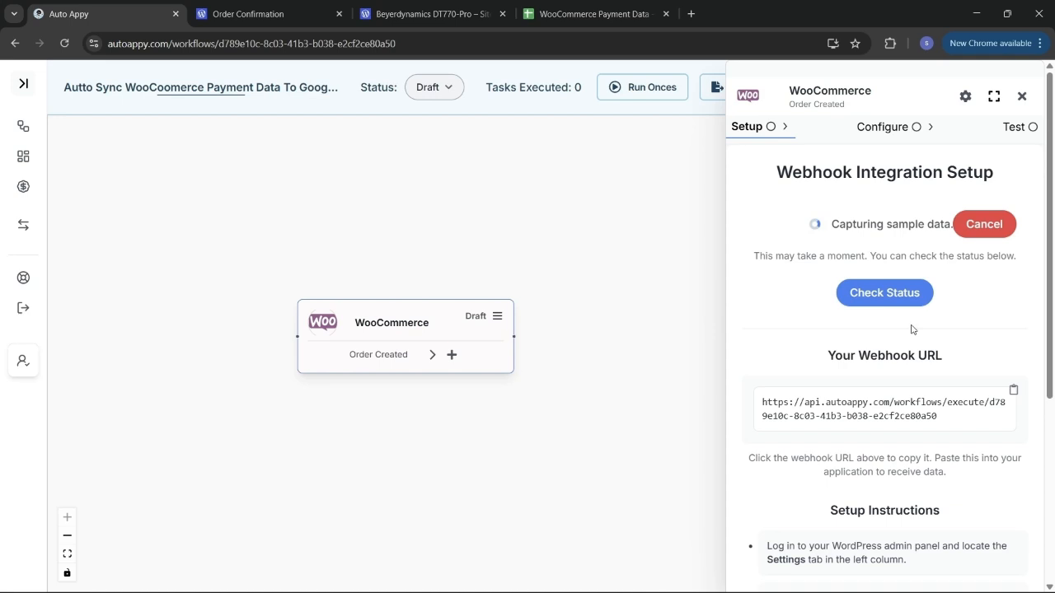
{"action": "left_click", "coordinate": [880, 298]}
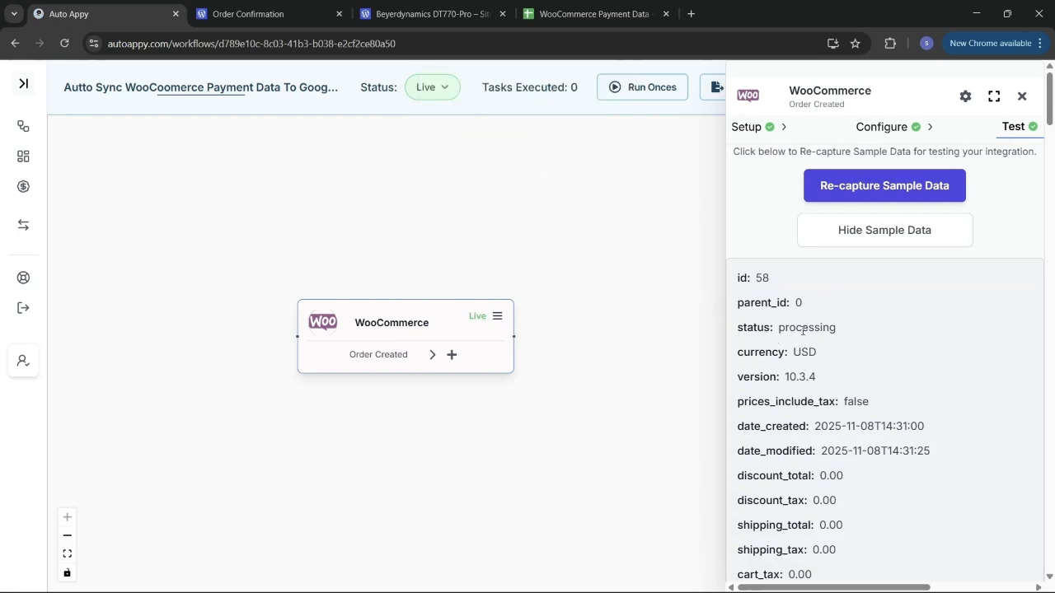
Examine the captured sample order data, including the billing, payment method and metadata fields, and close the trigger's details
{"action": "scroll", "coordinate": [835, 404], "scroll_direction": "down", "scroll_amount": 4}
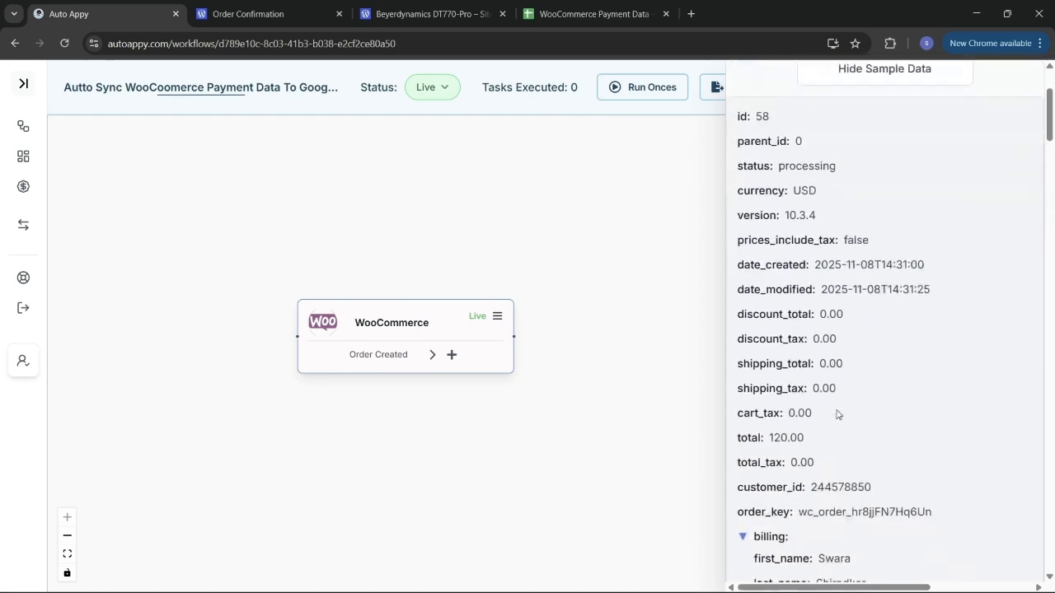
{"action": "scroll", "coordinate": [836, 415], "scroll_direction": "down", "scroll_amount": 1}
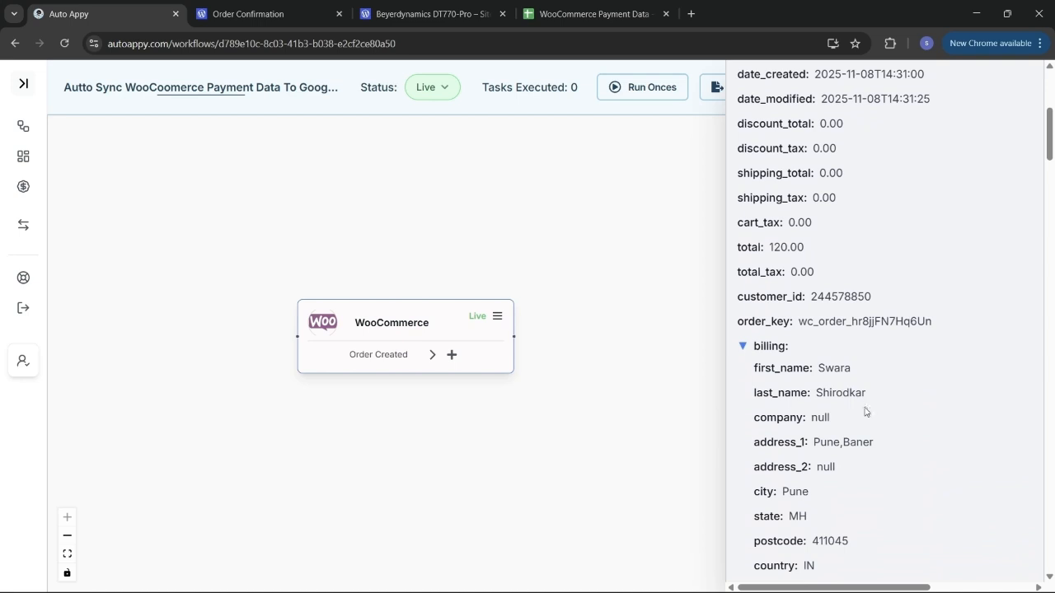
{"action": "scroll", "coordinate": [865, 412], "scroll_direction": "down", "scroll_amount": 1}
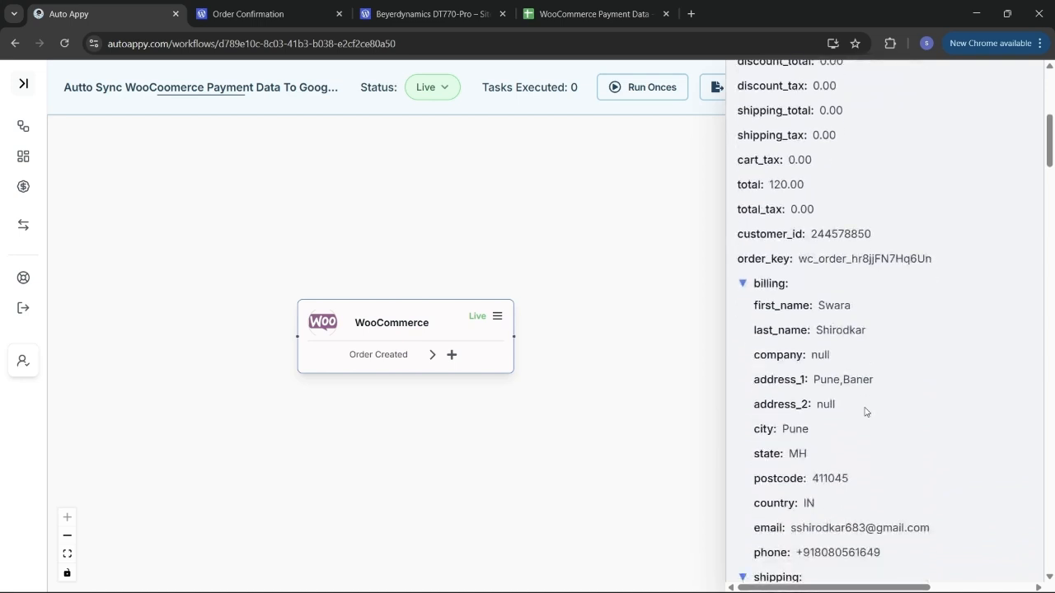
{"action": "scroll", "coordinate": [866, 412], "scroll_direction": "down", "scroll_amount": 3}
{"action": "scroll", "coordinate": [865, 412], "scroll_direction": "down", "scroll_amount": 2}
{"action": "scroll", "coordinate": [865, 412], "scroll_direction": "down", "scroll_amount": 3}
{"action": "scroll", "coordinate": [866, 409], "scroll_direction": "down", "scroll_amount": 3}
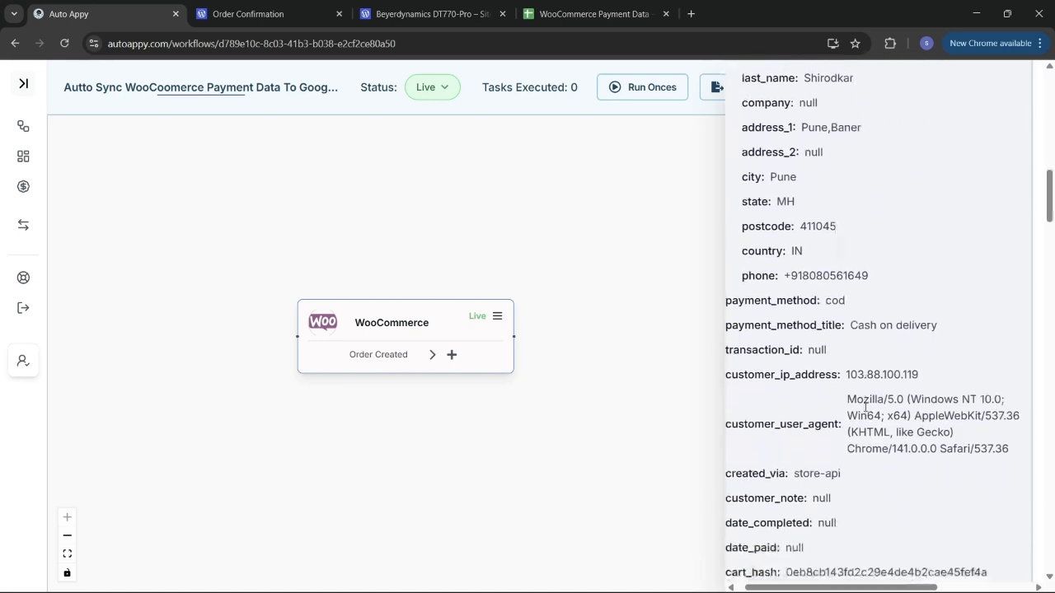
{"action": "scroll", "coordinate": [865, 407], "scroll_direction": "down", "scroll_amount": 6}
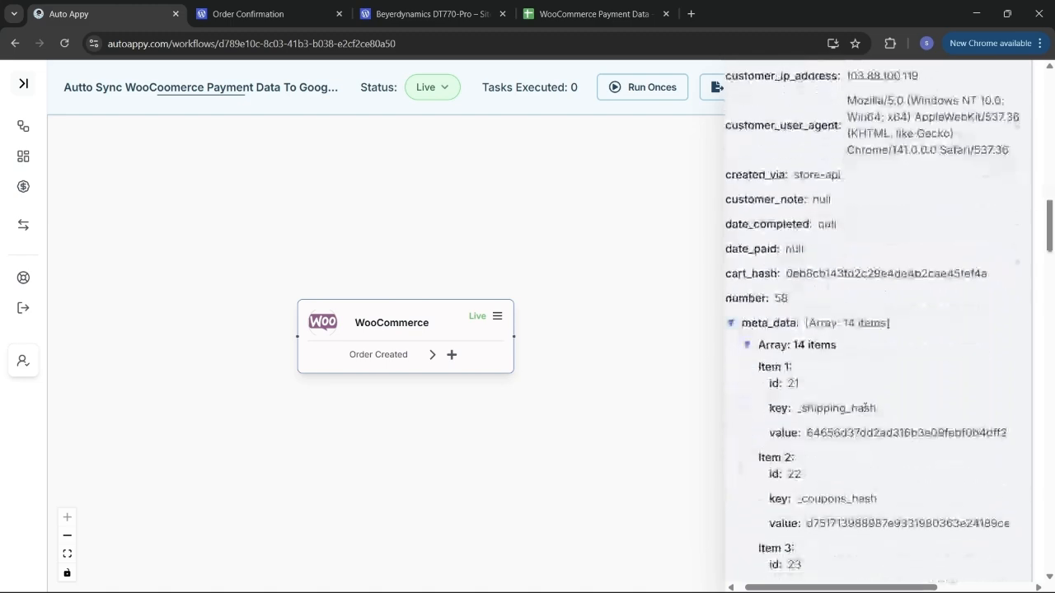
{"action": "scroll", "coordinate": [865, 412], "scroll_direction": "down", "scroll_amount": 8}
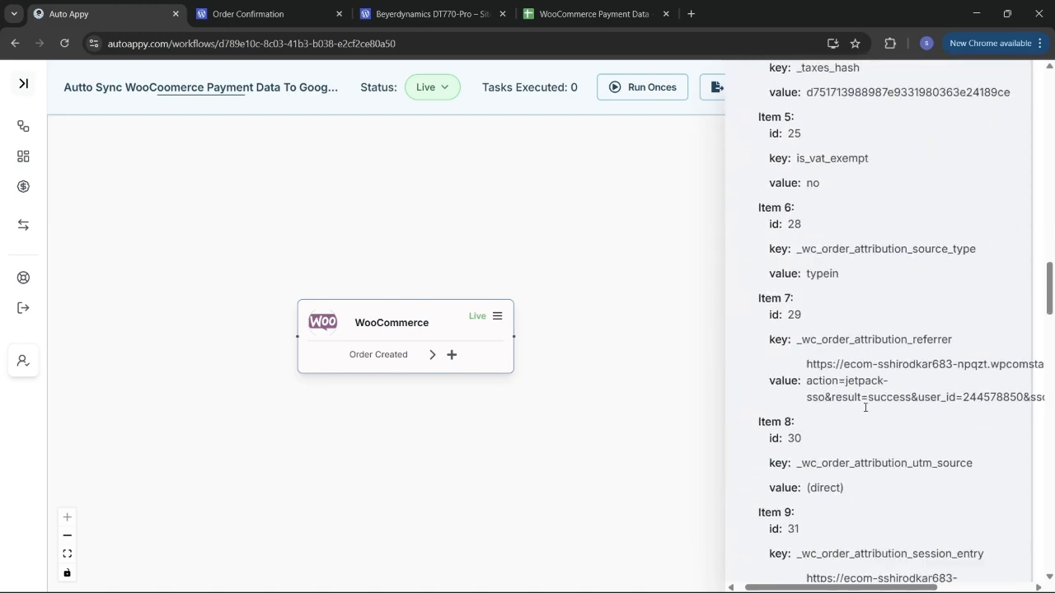
{"action": "scroll", "coordinate": [865, 412], "scroll_direction": "down", "scroll_amount": 1}
{"action": "scroll", "coordinate": [865, 412], "scroll_direction": "up", "scroll_amount": 15}
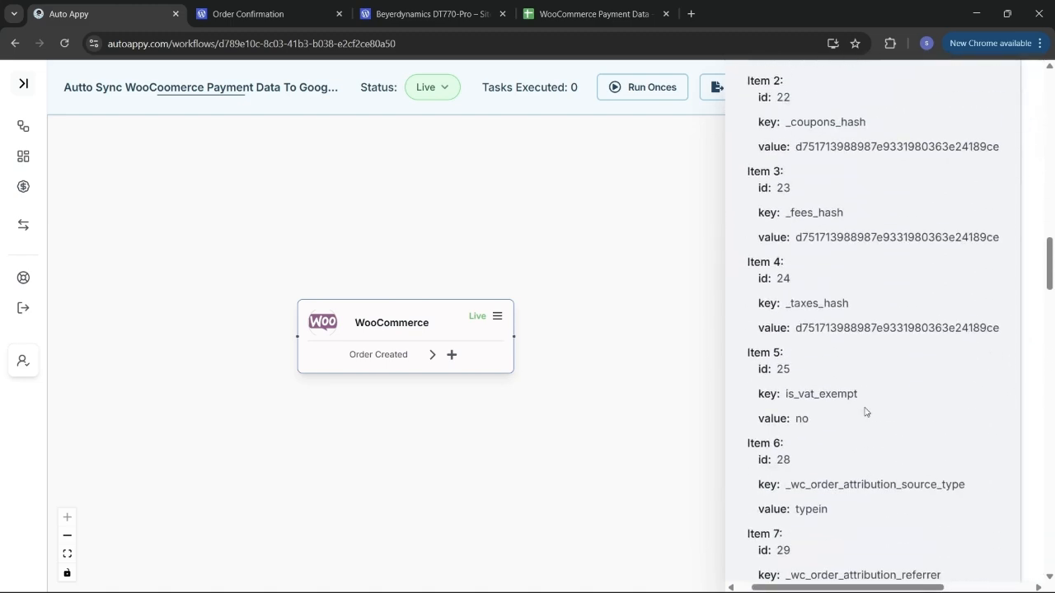
{"action": "scroll", "coordinate": [865, 412], "scroll_direction": "up", "scroll_amount": 8}
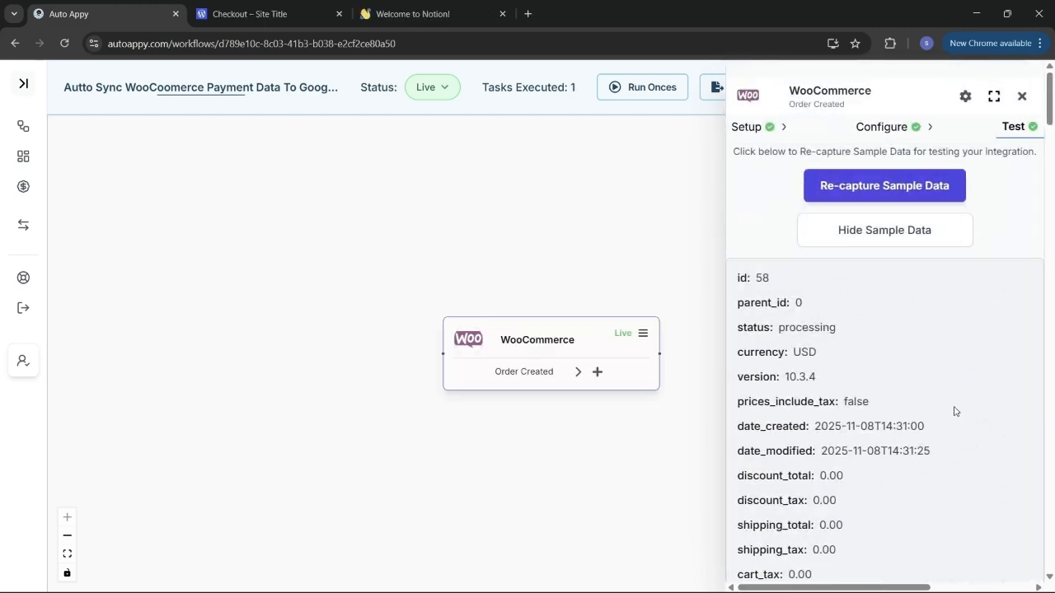
{"action": "scroll", "coordinate": [954, 411], "scroll_direction": "down", "scroll_amount": 2}
{"action": "scroll", "coordinate": [954, 411], "scroll_direction": "up", "scroll_amount": 2}
{"action": "left_click", "coordinate": [1021, 97]}
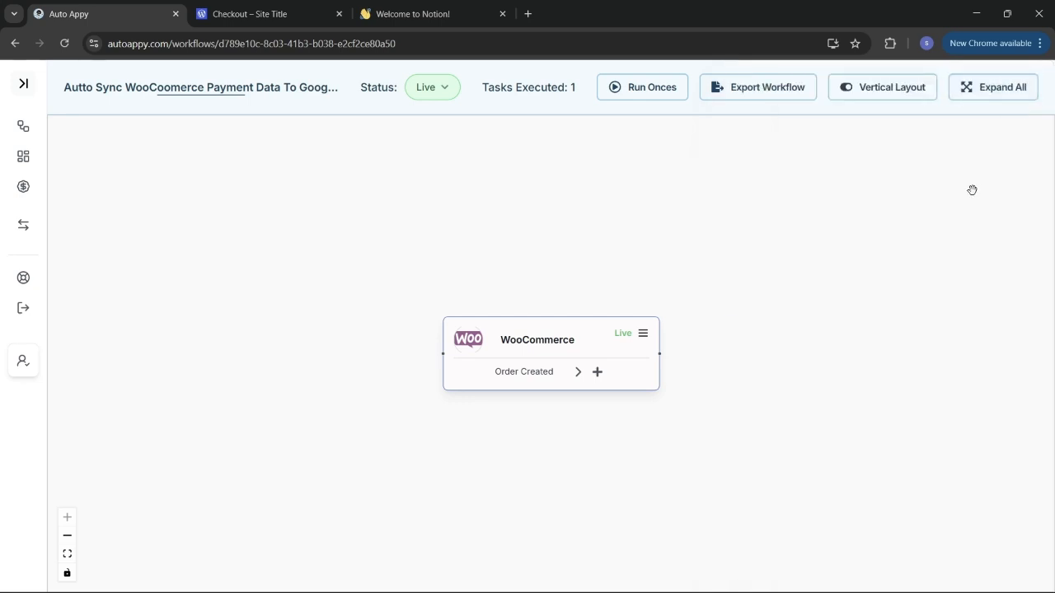
Add a Notion node with the Create Database Item action after the WooCommerce trigger
{"action": "left_click", "coordinate": [597, 373]}
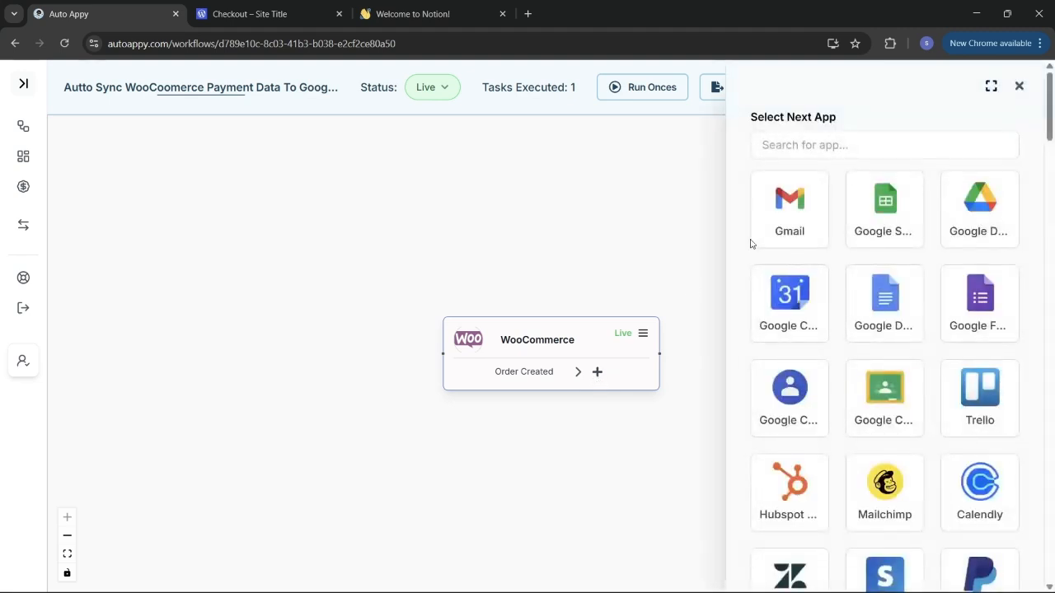
{"action": "left_click", "coordinate": [881, 145]}
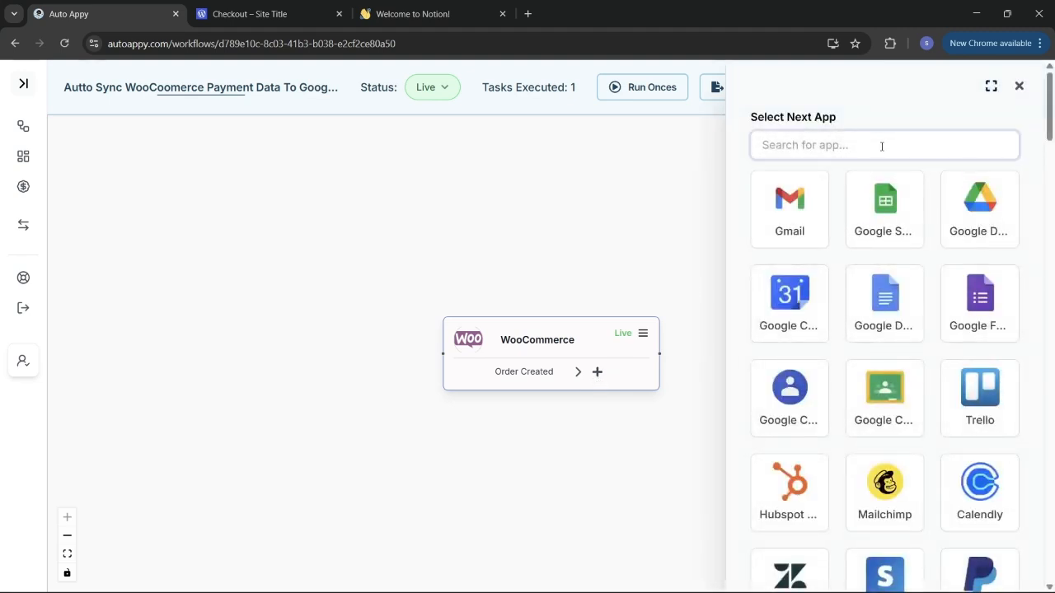
{"action": "type", "text": "noti"}
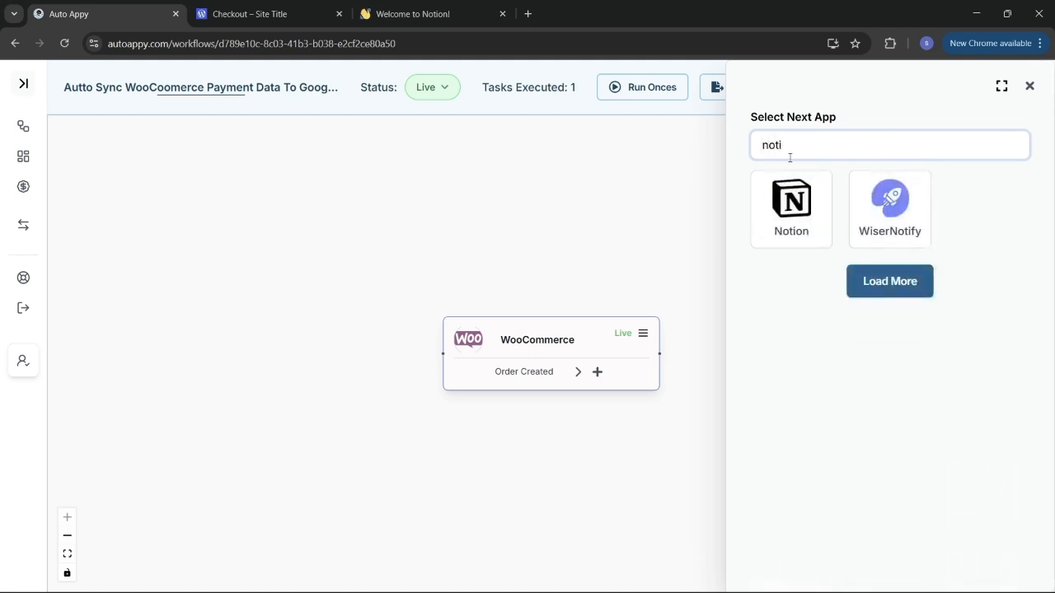
{"action": "left_click", "coordinate": [774, 206]}
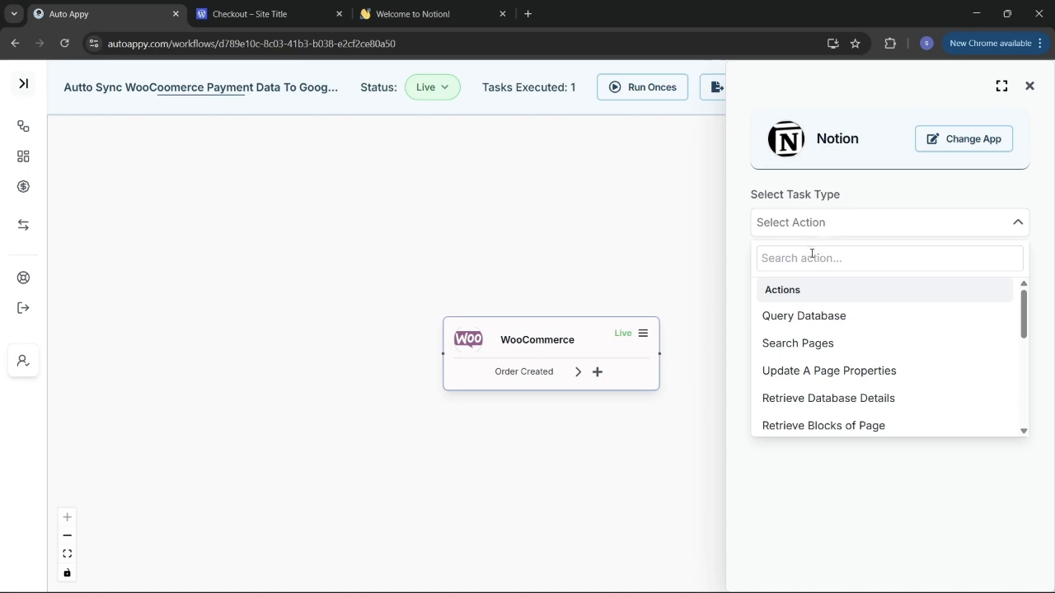
{"action": "left_click", "coordinate": [805, 262]}
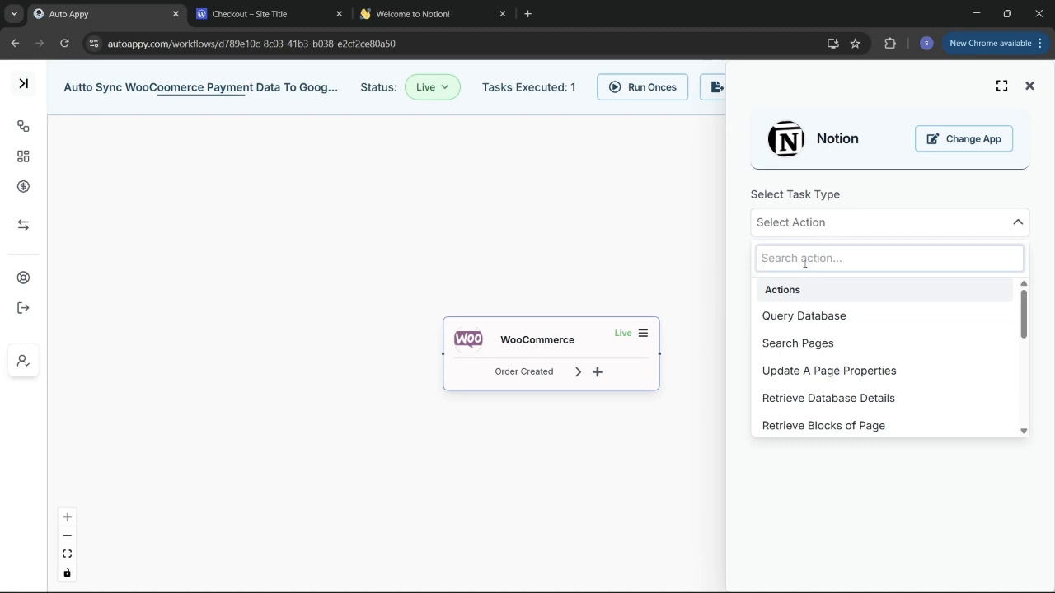
{"action": "type", "text": "cre"}
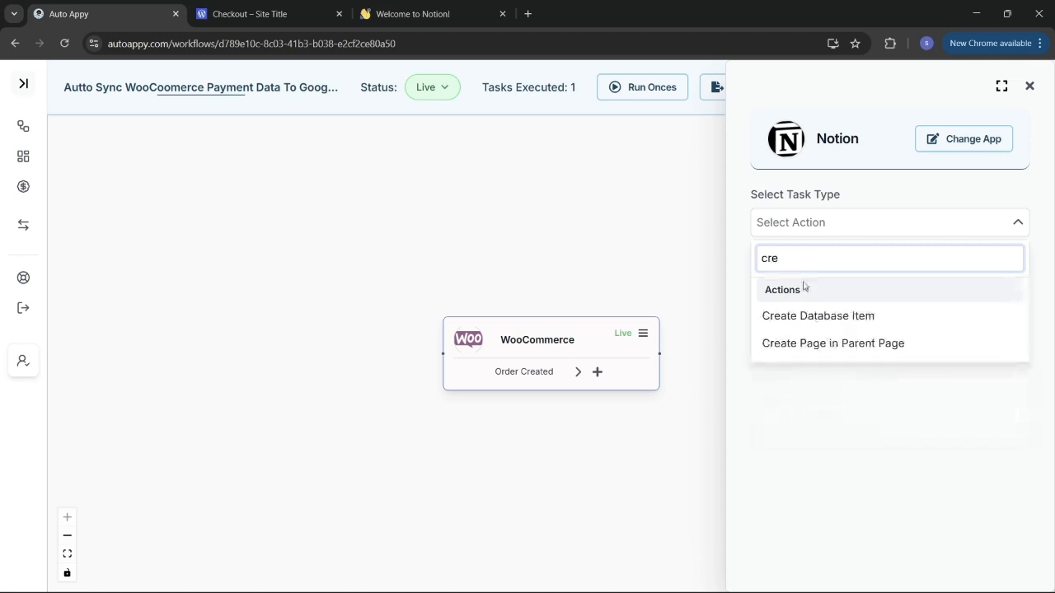
{"action": "left_click", "coordinate": [828, 326]}
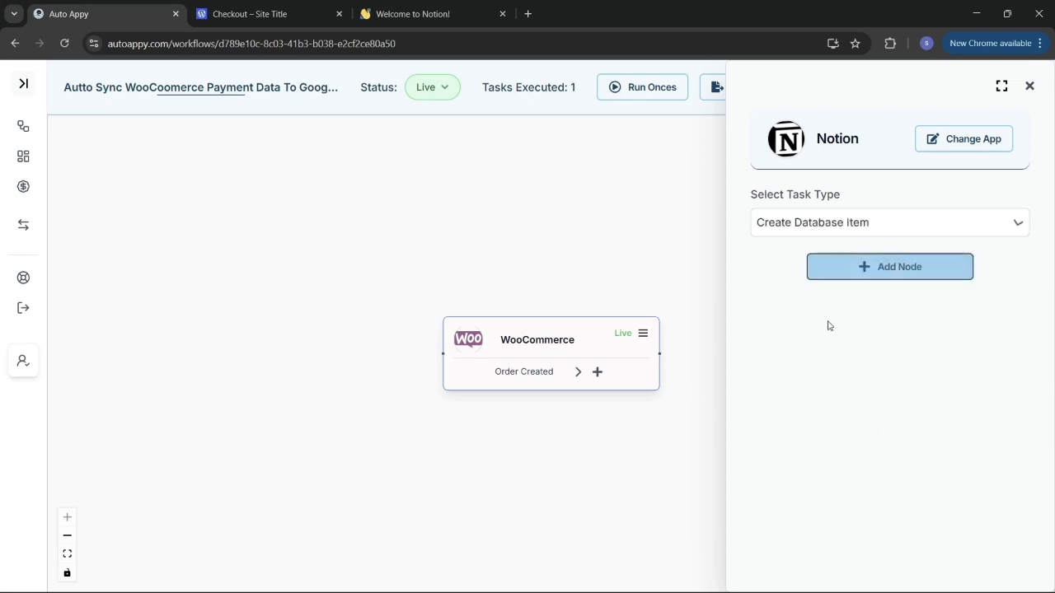
{"action": "left_click", "coordinate": [869, 269]}
{"action": "left_click", "coordinate": [833, 233]}
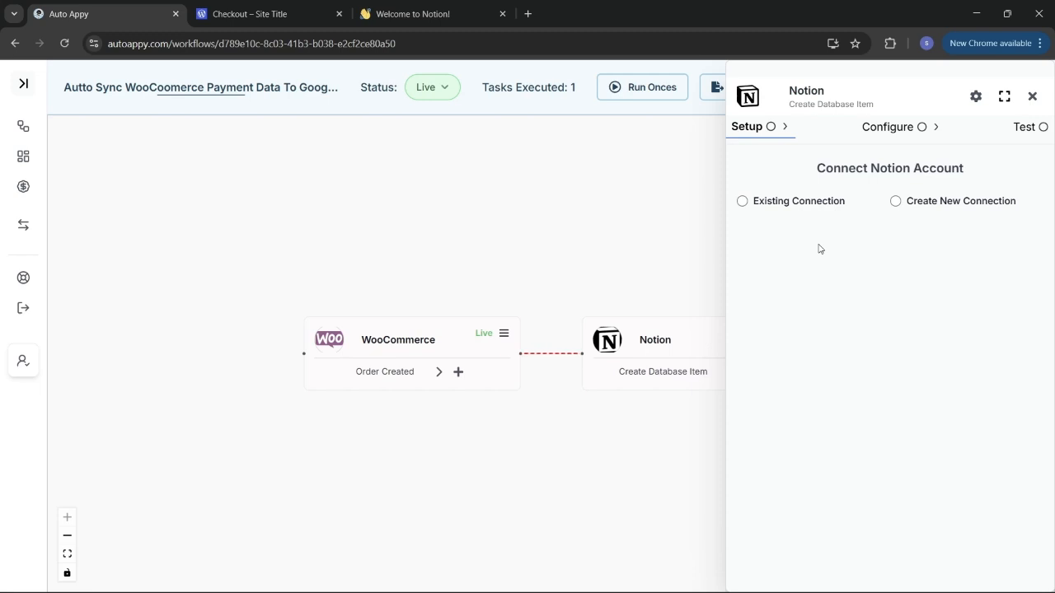
Create a new Notion connection named Notion #7 and grant AutoAppy access to the Welcome to Notion! page
{"action": "left_click", "coordinate": [894, 201]}
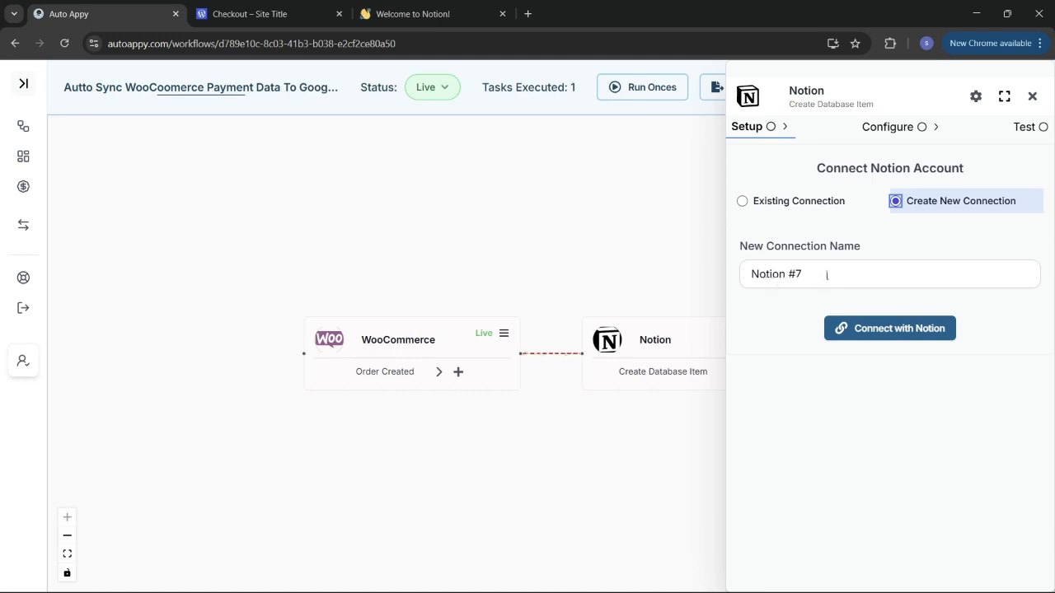
{"action": "left_click", "coordinate": [896, 333]}
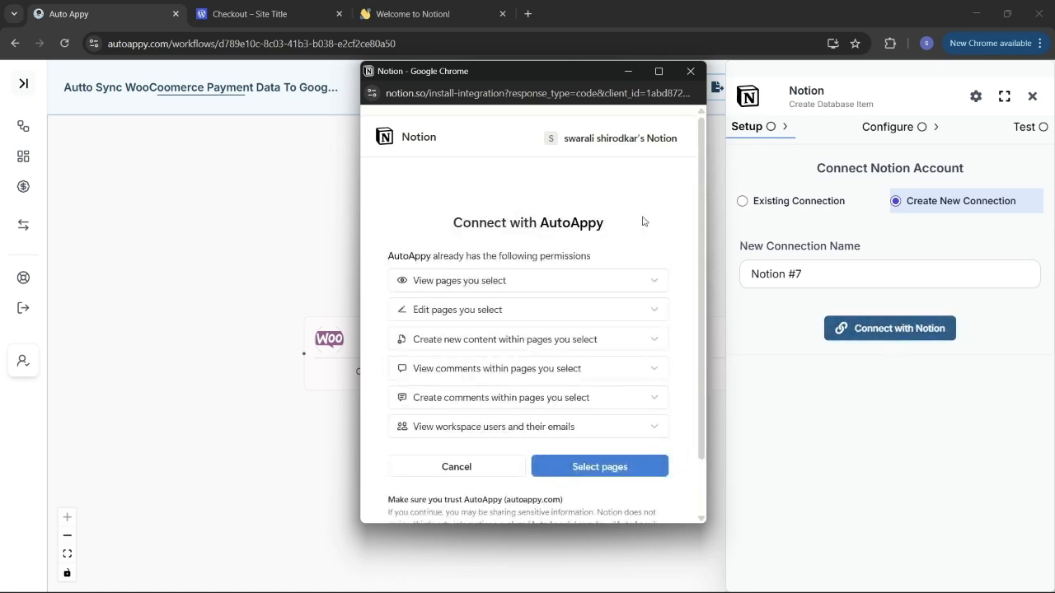
{"action": "scroll", "coordinate": [644, 221], "scroll_direction": "down", "scroll_amount": 2}
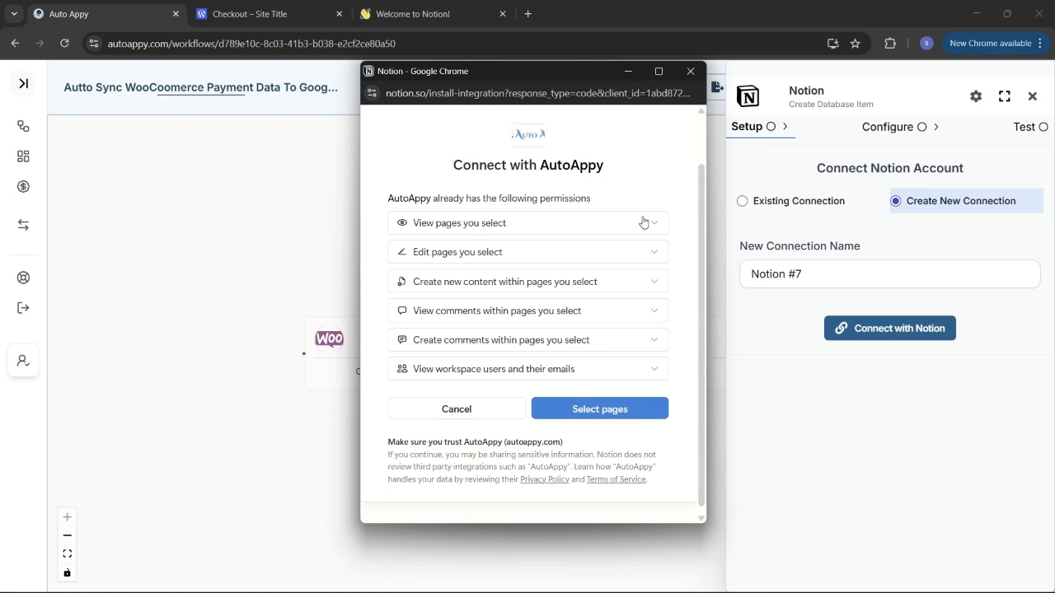
{"action": "scroll", "coordinate": [643, 223], "scroll_direction": "up", "scroll_amount": 2}
{"action": "scroll", "coordinate": [642, 224], "scroll_direction": "down", "scroll_amount": 2}
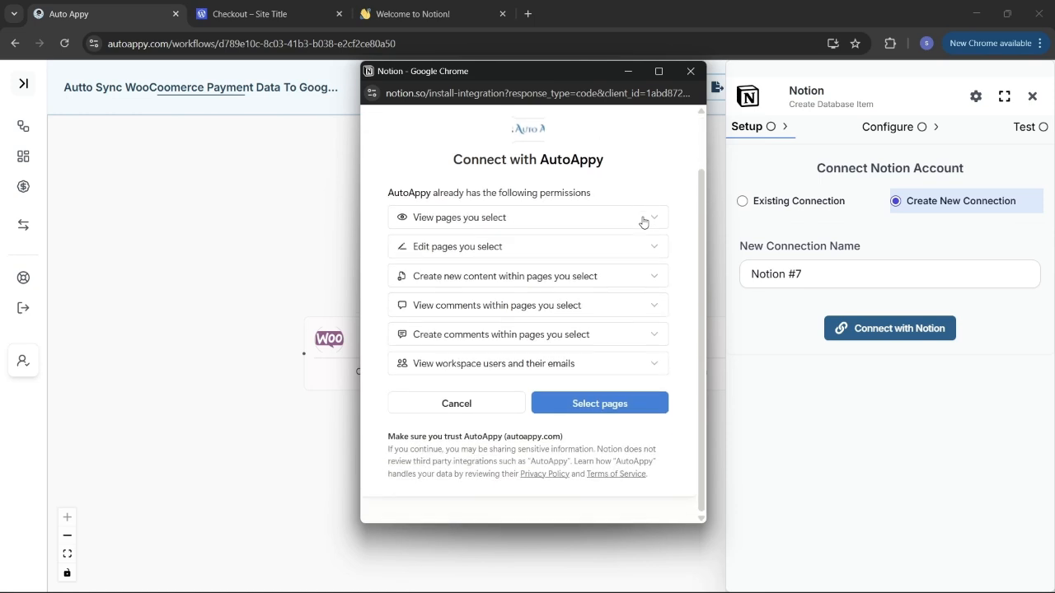
{"action": "left_click", "coordinate": [591, 415]}
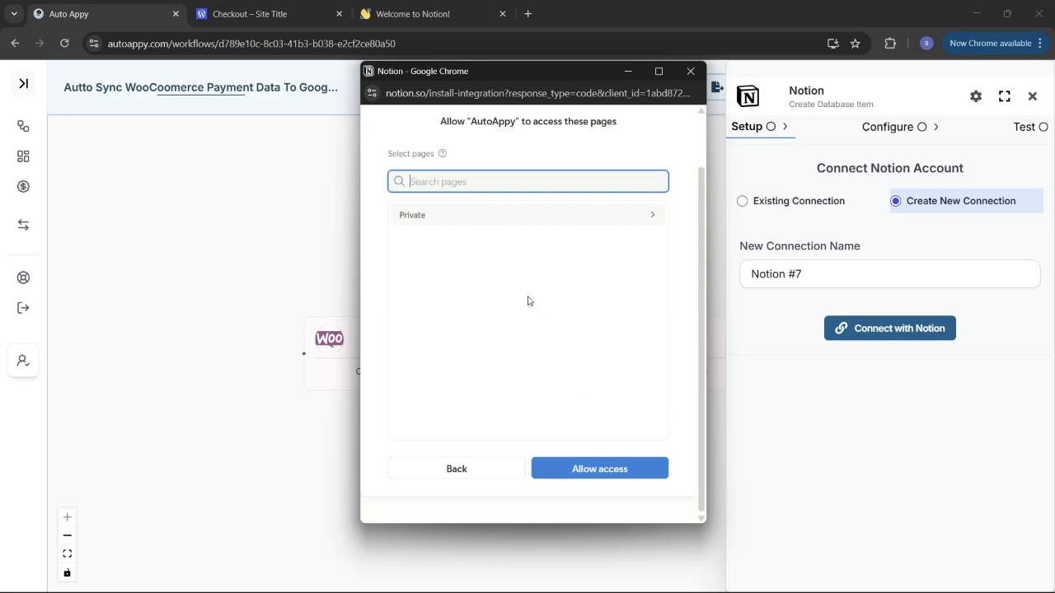
{"action": "left_click", "coordinate": [515, 216]}
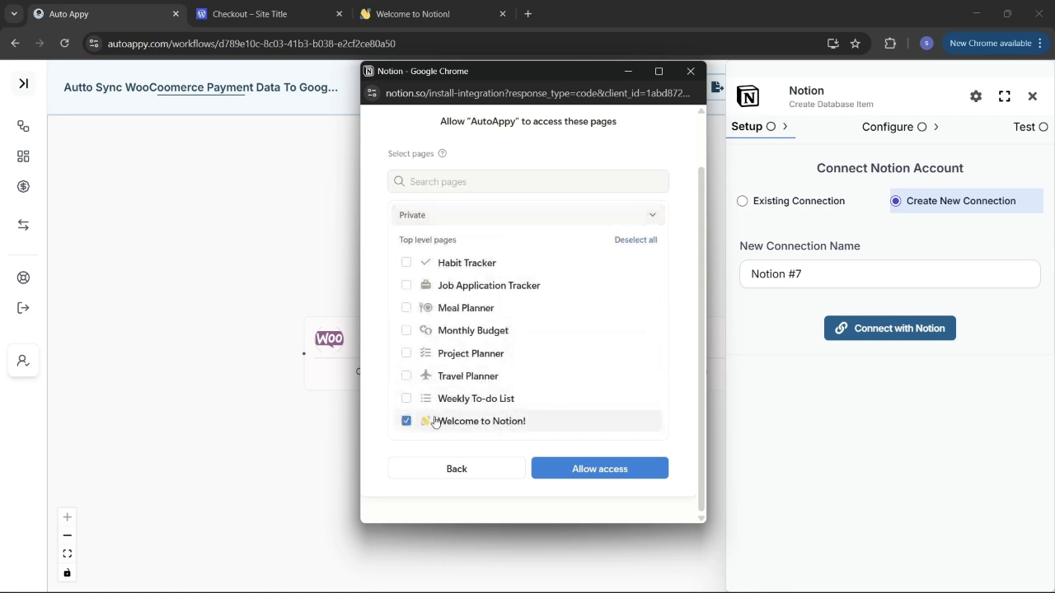
{"action": "left_click", "coordinate": [619, 472]}
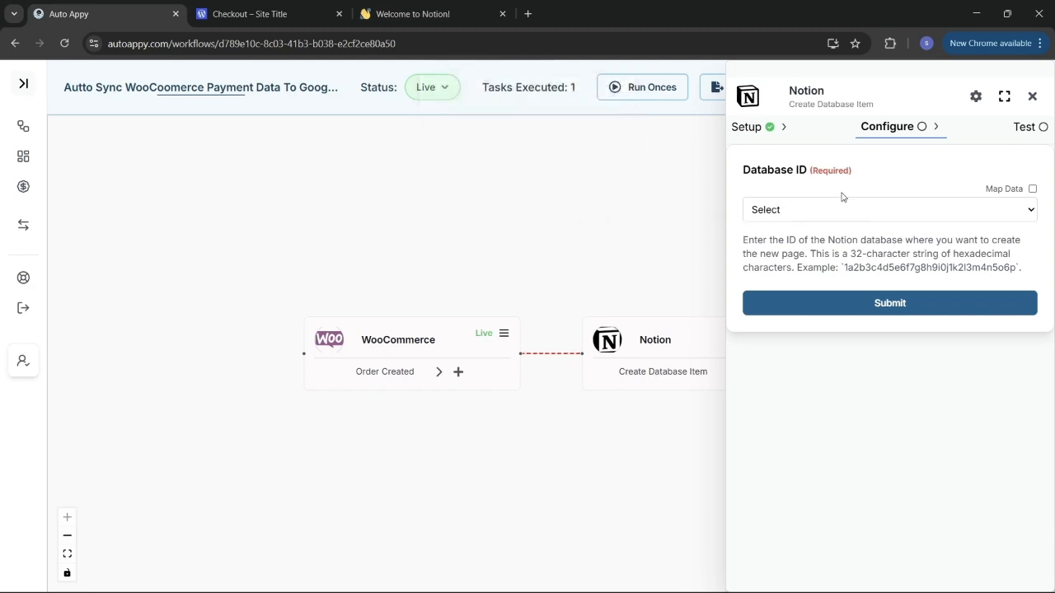
Choose WooCommerce Payment Log as the target database for the Notion item
{"action": "left_click", "coordinate": [898, 211]}
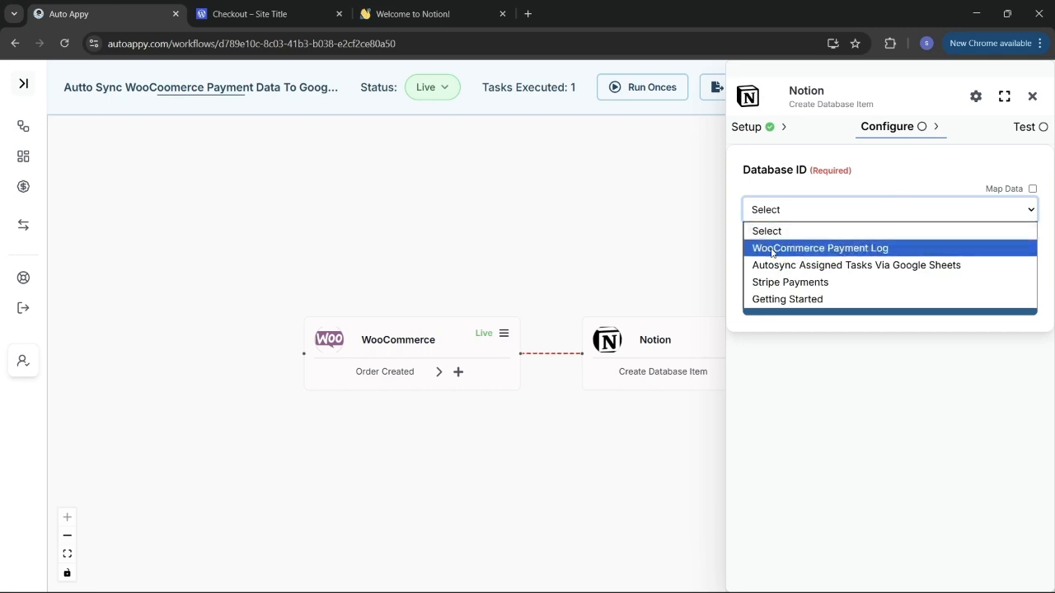
{"action": "left_click", "coordinate": [805, 247]}
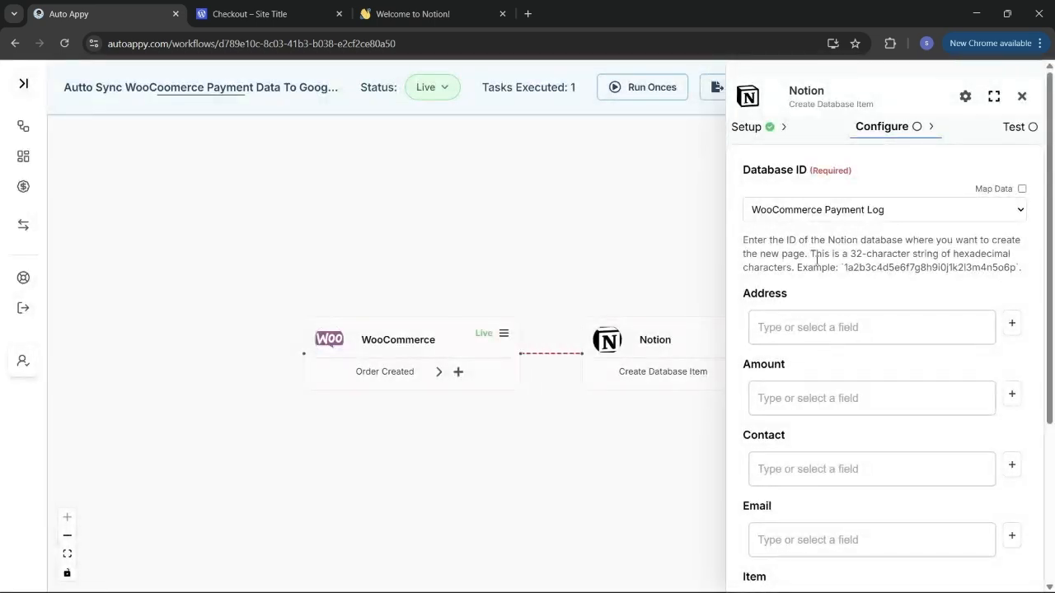
Switch to Notion to examine the WooCommerce Payment Log columns, then return to Auto Appy and compare them with the mapping fields
{"action": "left_click", "coordinate": [406, 7]}
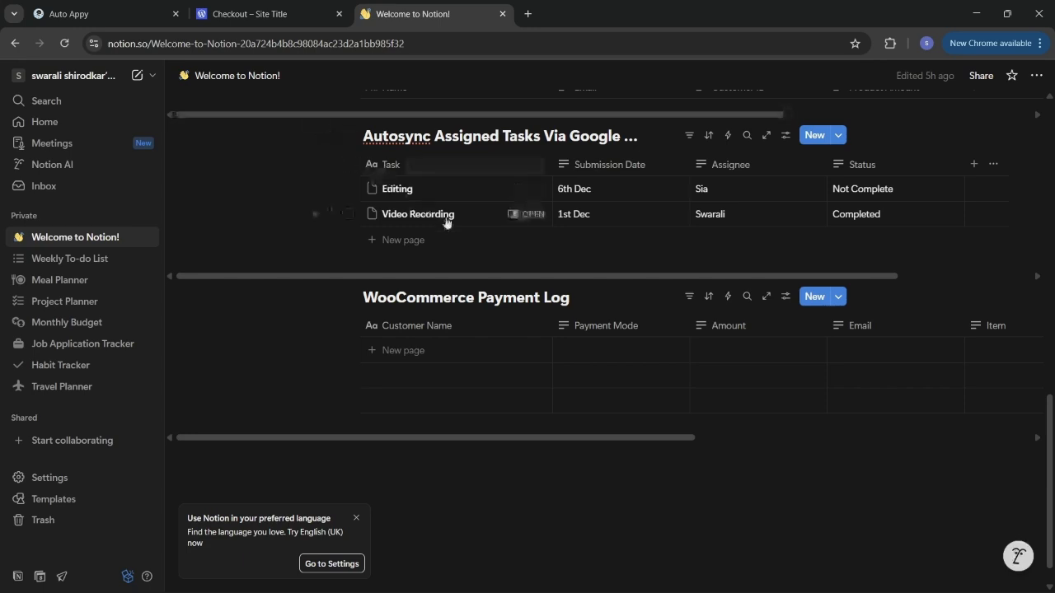
{"action": "left_click", "coordinate": [497, 355]}
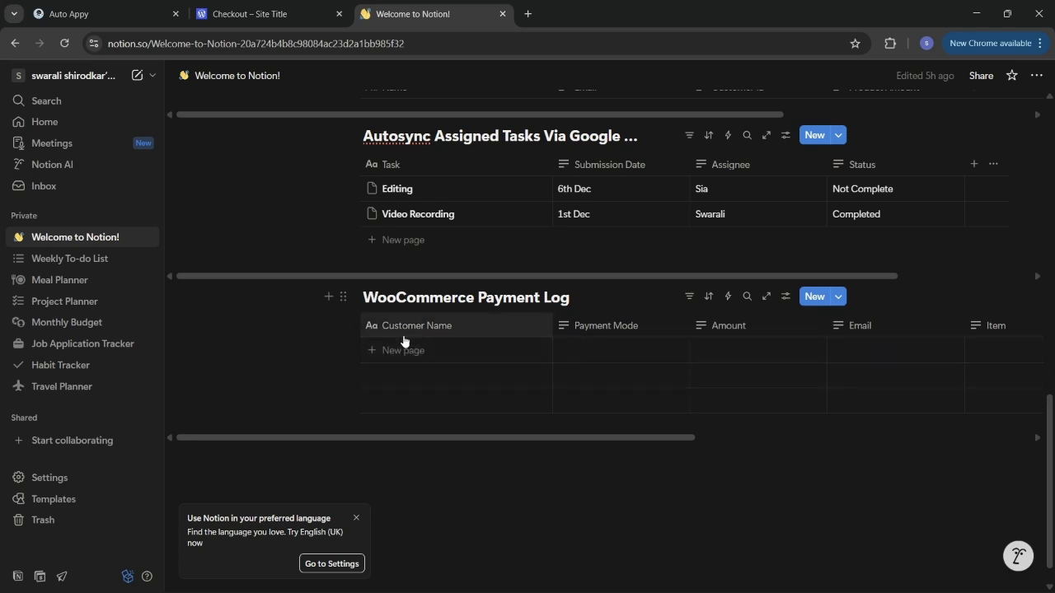
{"action": "left_click_drag", "start_coordinate": [434, 336], "coordinate": [655, 334]}
{"action": "scroll", "coordinate": [937, 346], "scroll_direction": "right", "scroll_amount": 3}
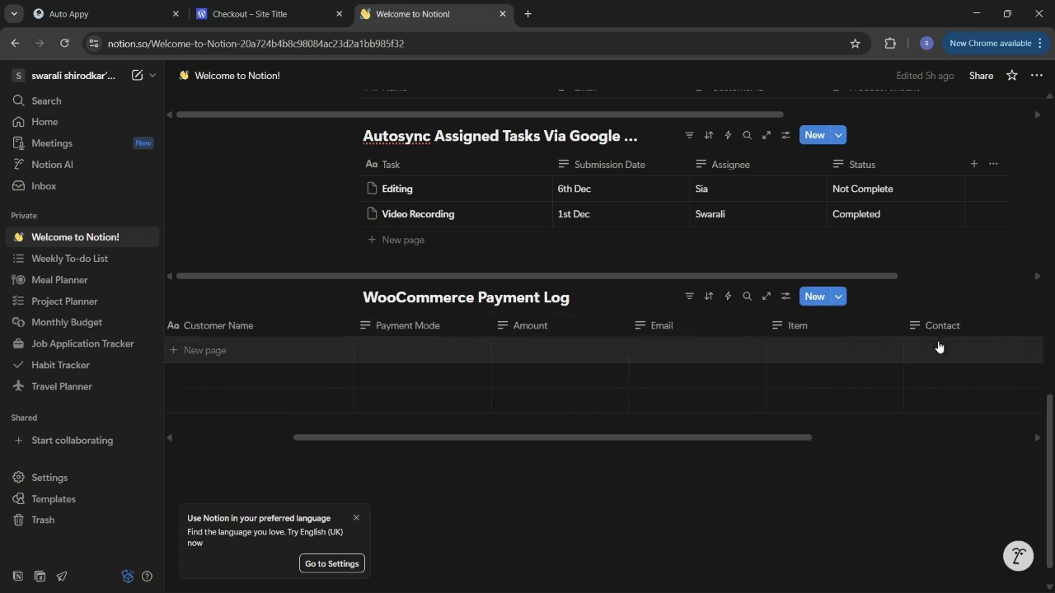
{"action": "scroll", "coordinate": [938, 346], "scroll_direction": "left", "scroll_amount": 4}
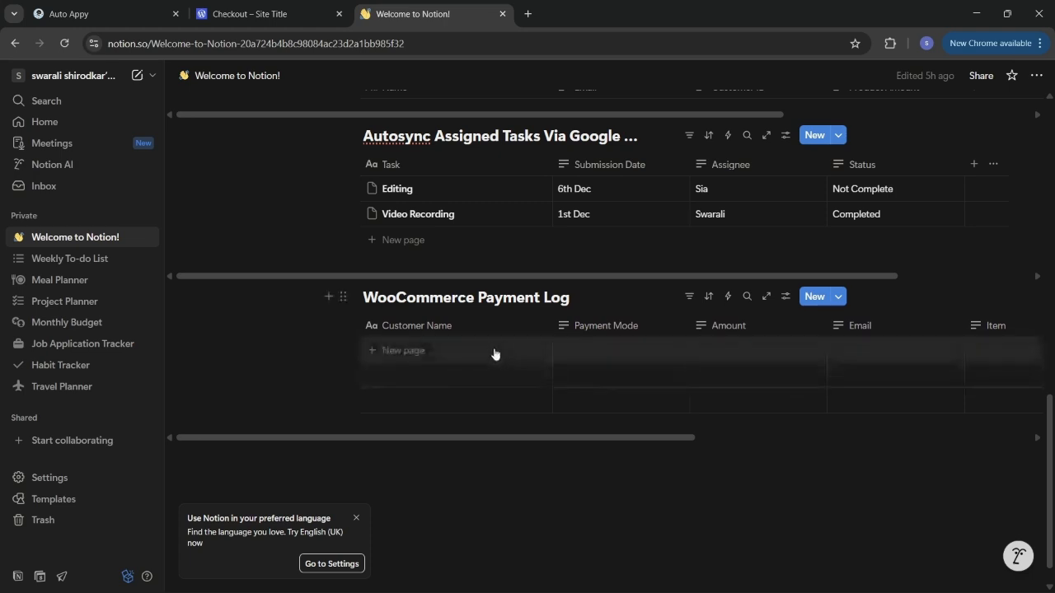
{"action": "left_click", "coordinate": [104, 19]}
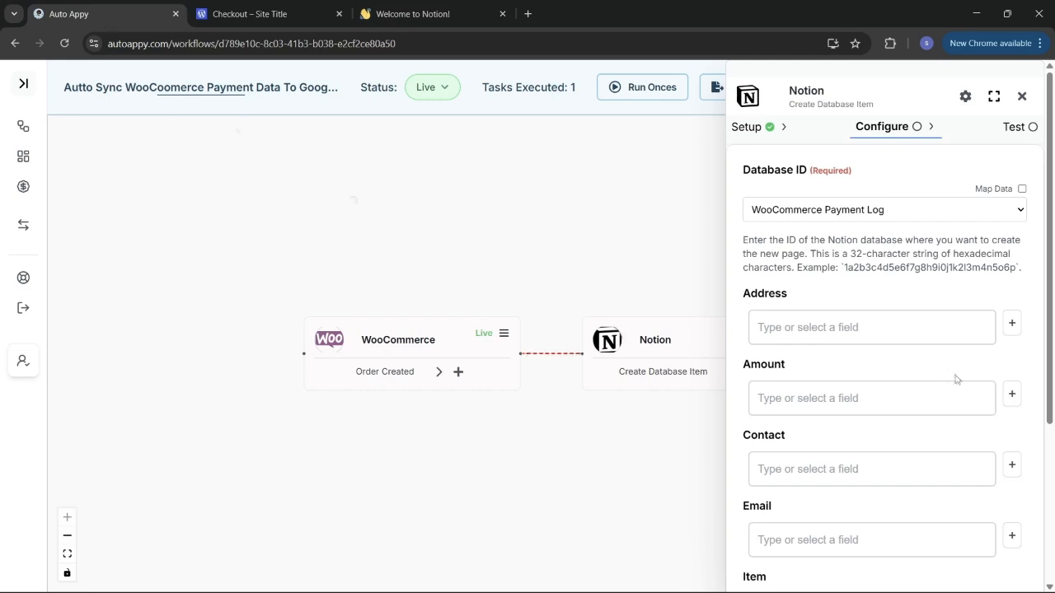
{"action": "scroll", "coordinate": [937, 421], "scroll_direction": "down", "scroll_amount": 3}
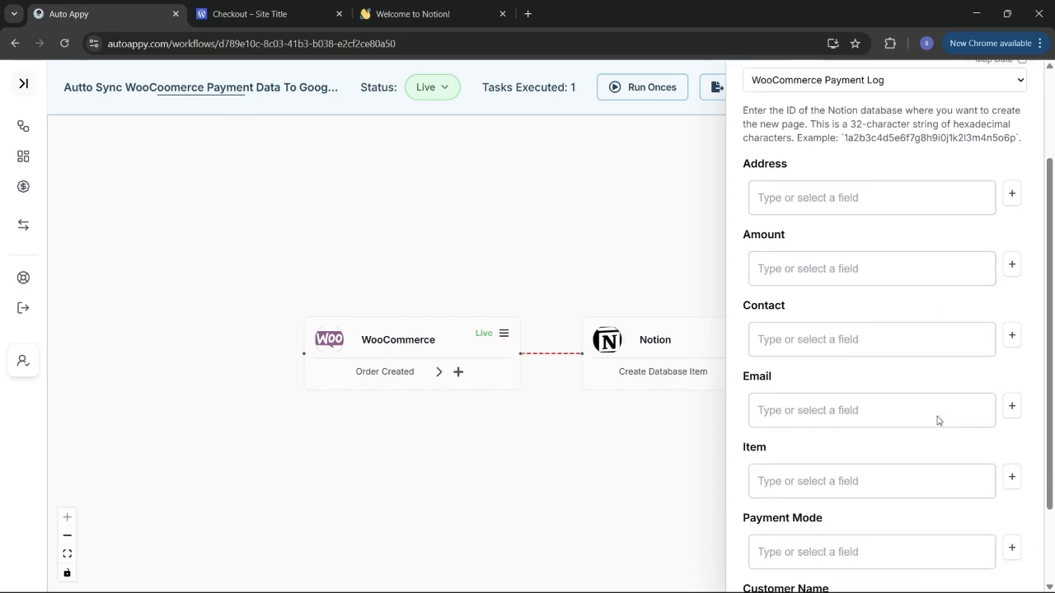
{"action": "scroll", "coordinate": [937, 417], "scroll_direction": "up", "scroll_amount": 3}
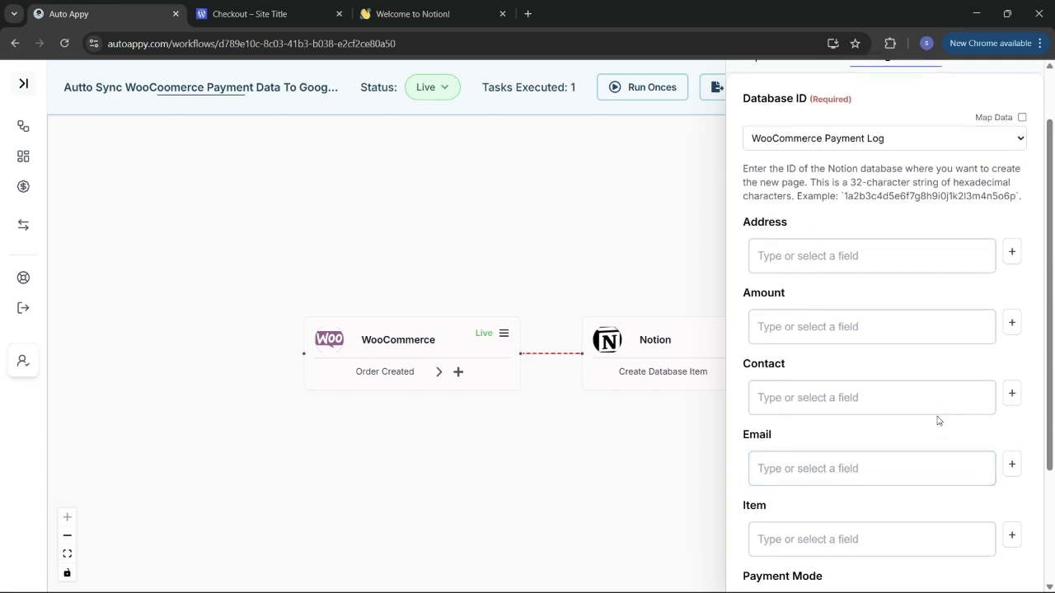
{"action": "scroll", "coordinate": [937, 421], "scroll_direction": "up", "scroll_amount": 2}
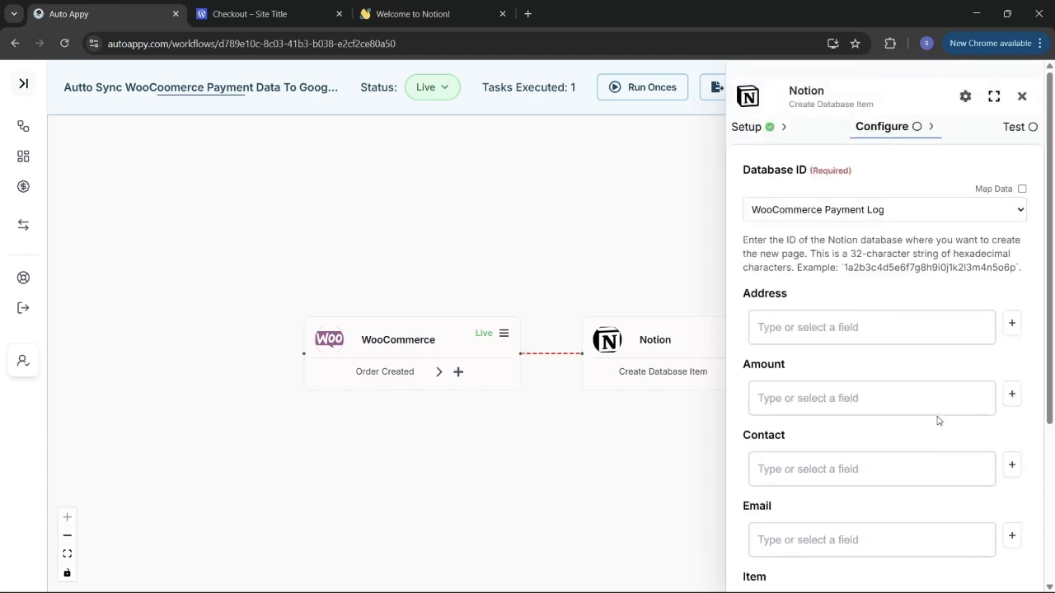
Map the Address property to the WooCommerce Shipping.address_1 field
{"action": "left_click", "coordinate": [1012, 323]}
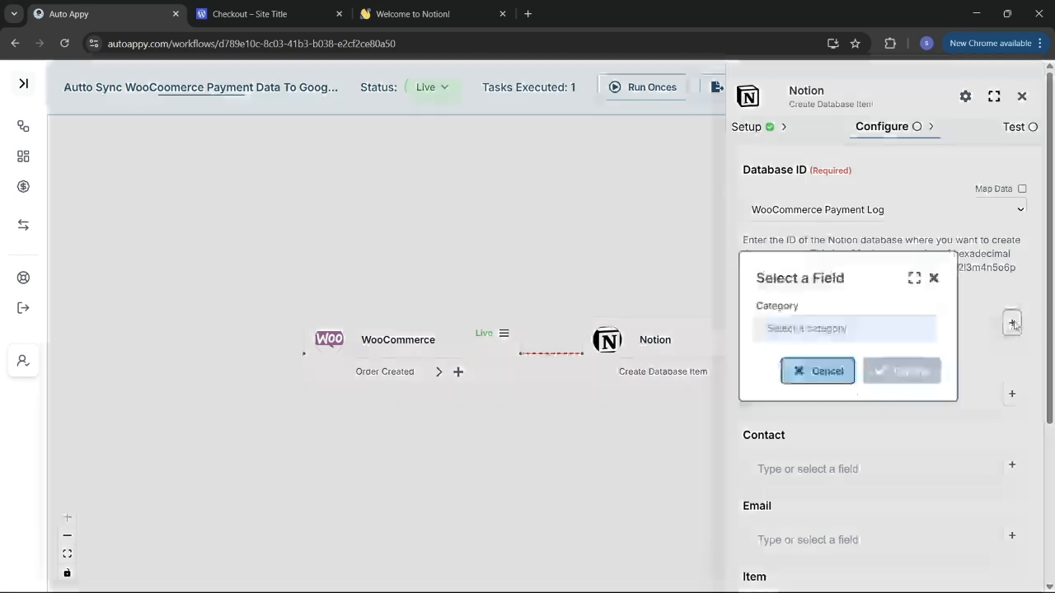
{"action": "left_click", "coordinate": [780, 330]}
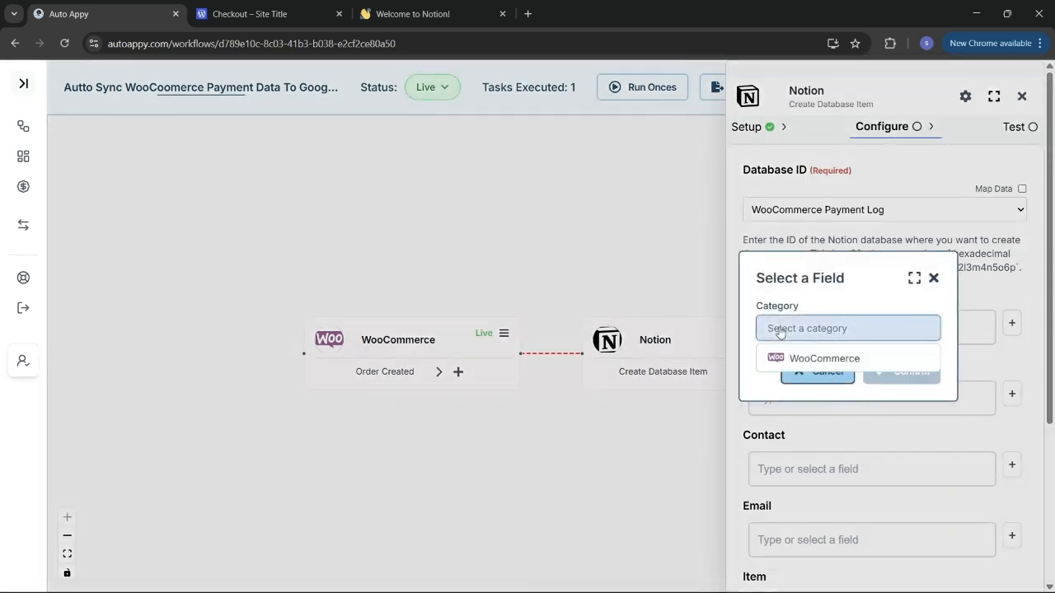
{"action": "left_click", "coordinate": [796, 358]}
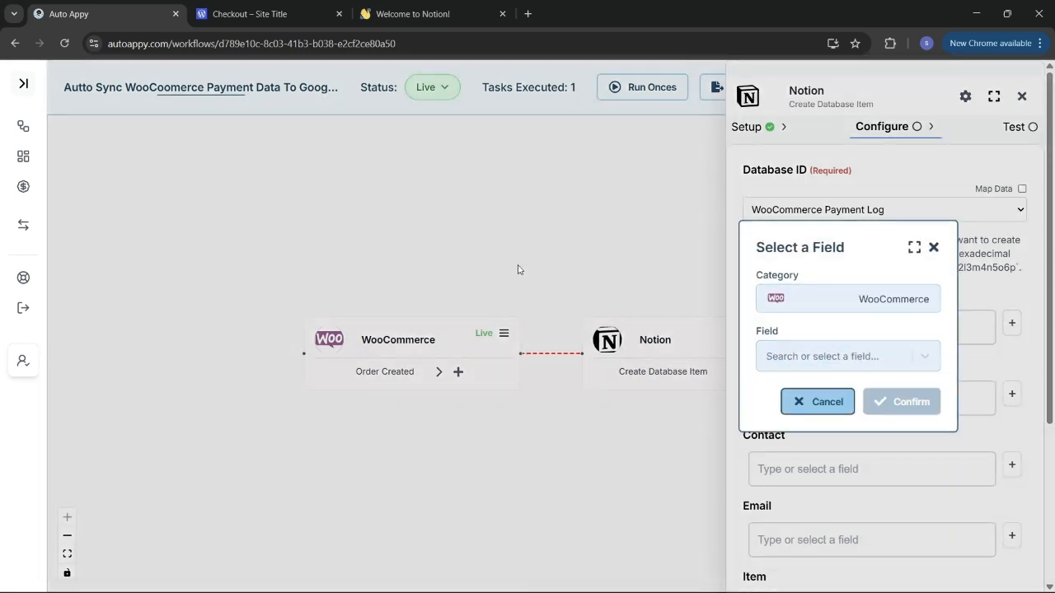
{"action": "left_click", "coordinate": [856, 362]}
{"action": "type", "text": "pune"}
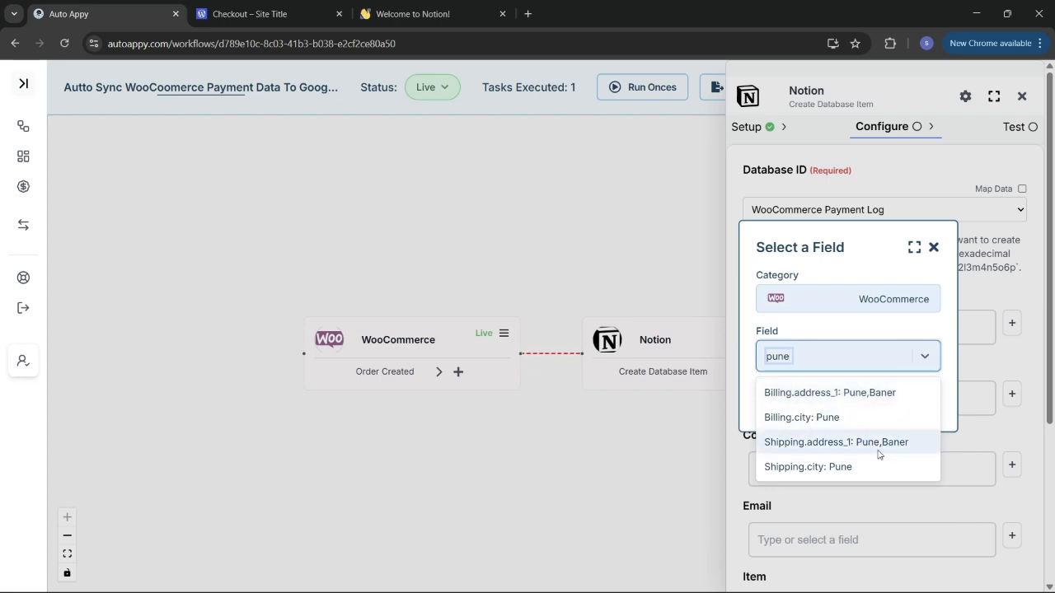
{"action": "left_click", "coordinate": [878, 452]}
{"action": "left_click", "coordinate": [889, 402]}
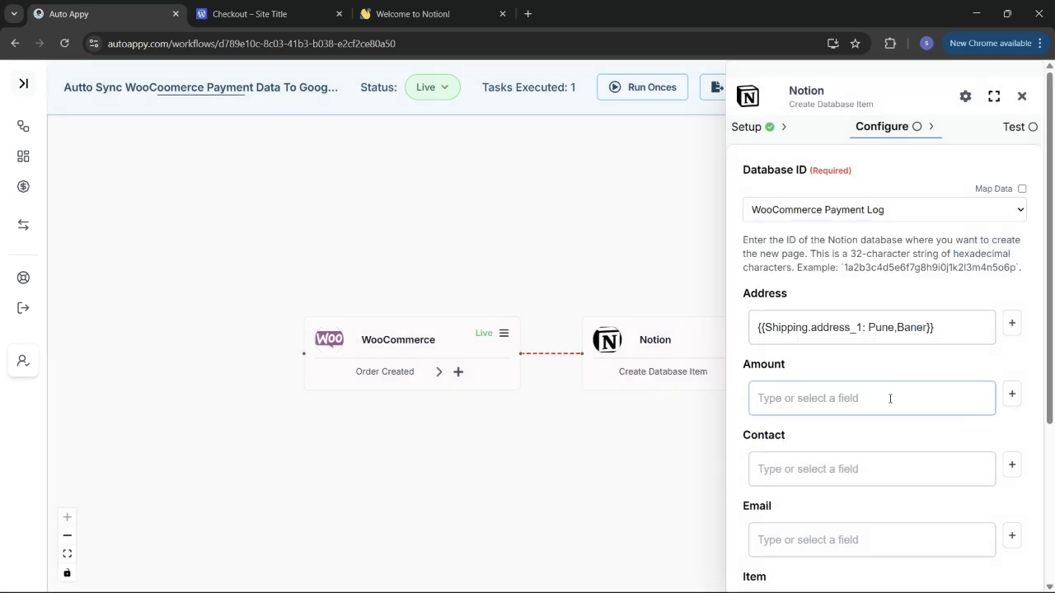
Map the Amount property to the WooCommerce Line_items.0.subtotal field
{"action": "scroll", "coordinate": [890, 398], "scroll_direction": "down", "scroll_amount": 1}
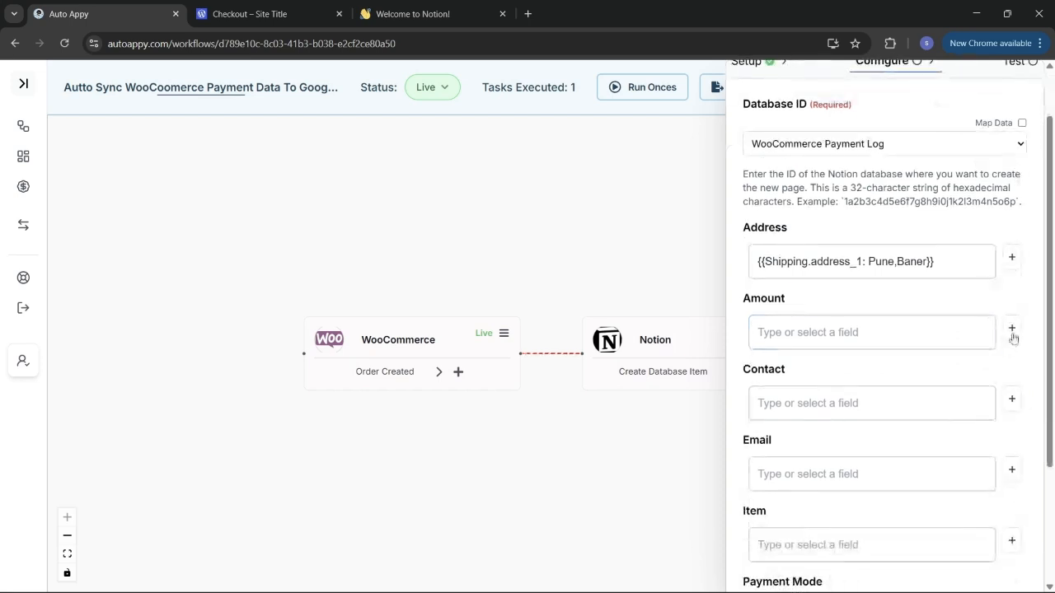
{"action": "left_click", "coordinate": [1012, 330]}
{"action": "left_click", "coordinate": [836, 332]}
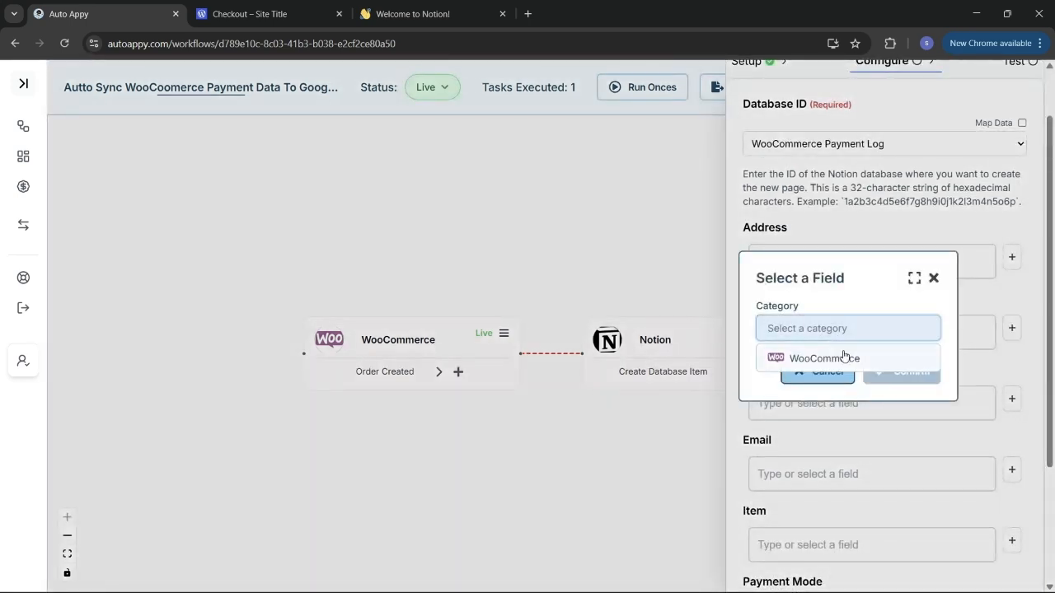
{"action": "left_click", "coordinate": [848, 361]}
{"action": "left_click", "coordinate": [838, 356]}
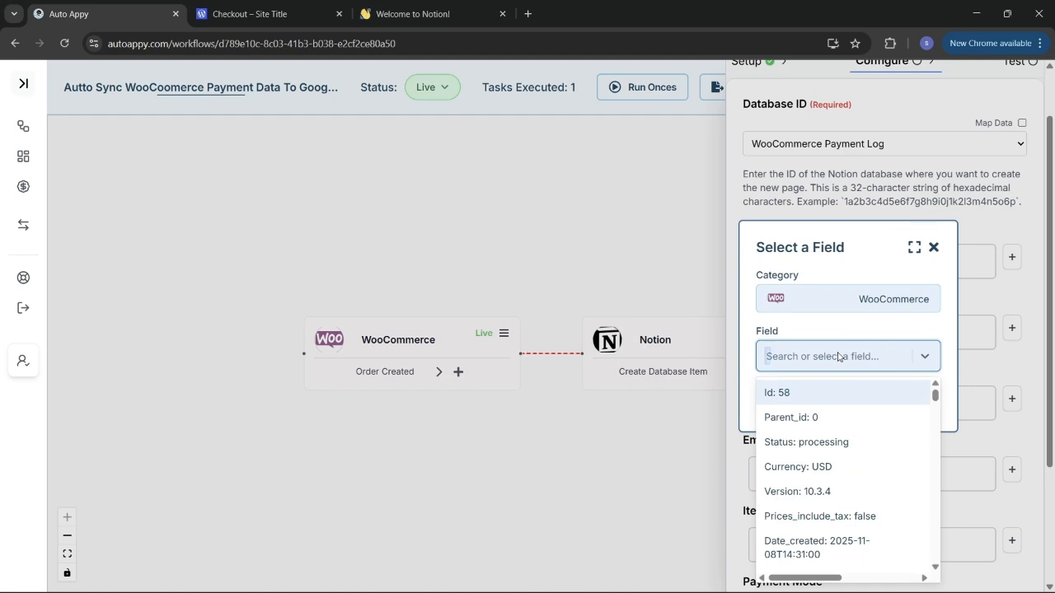
{"action": "type", "text": "sub"}
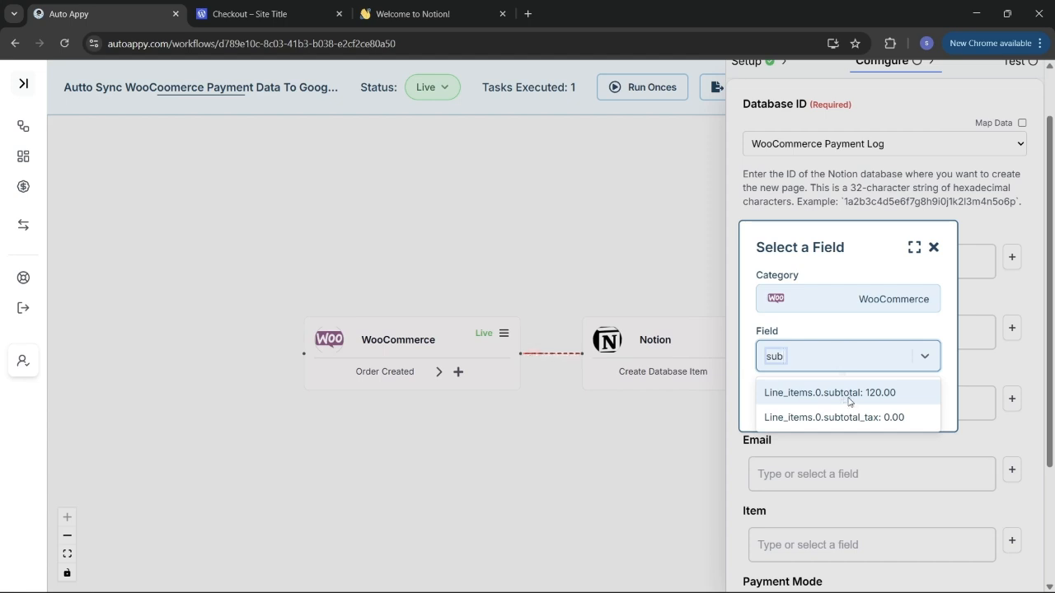
{"action": "left_click", "coordinate": [849, 401]}
{"action": "left_click", "coordinate": [895, 399]}
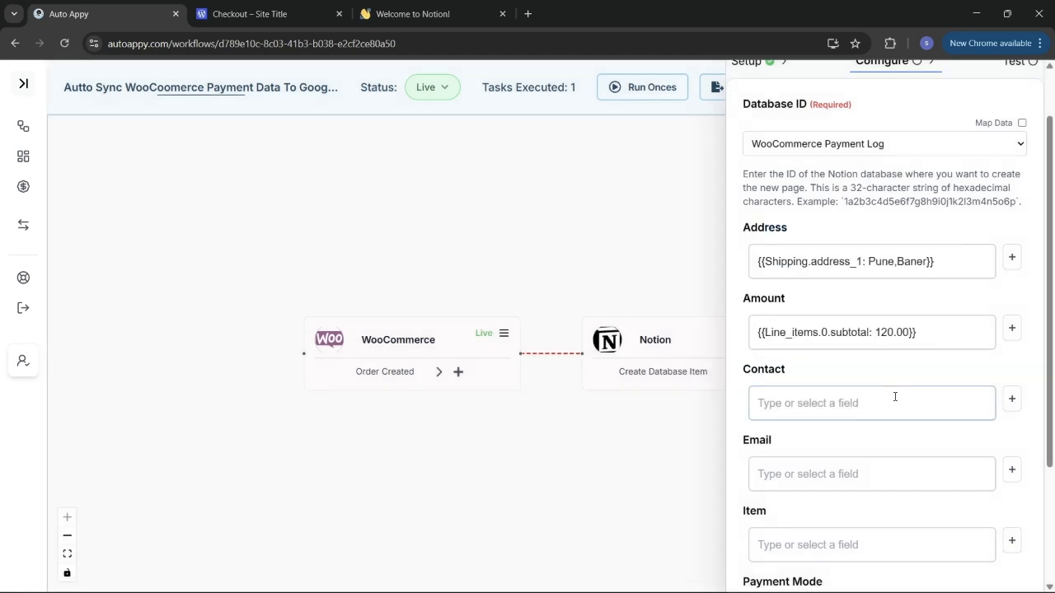
Map the Contact property to the WooCommerce Billing.phone field
{"action": "scroll", "coordinate": [894, 397], "scroll_direction": "down", "scroll_amount": 1}
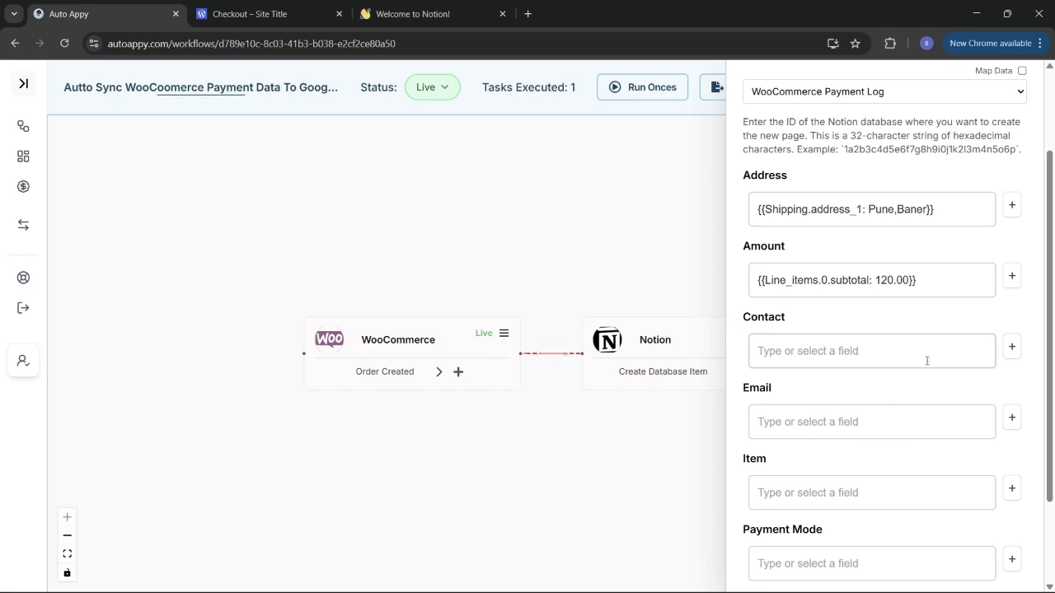
{"action": "left_click", "coordinate": [1011, 347]}
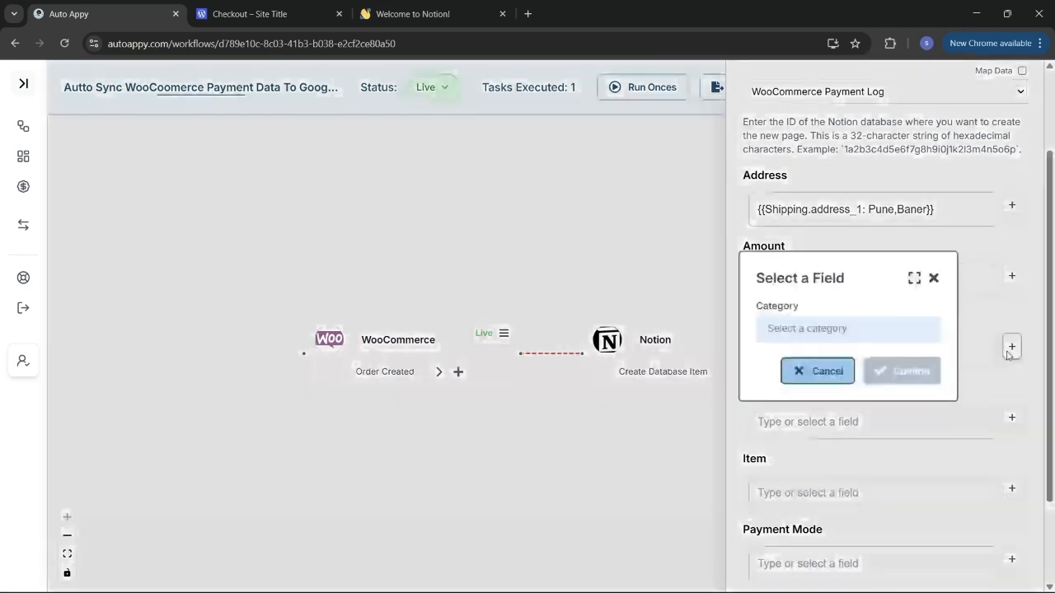
{"action": "left_click", "coordinate": [858, 336]}
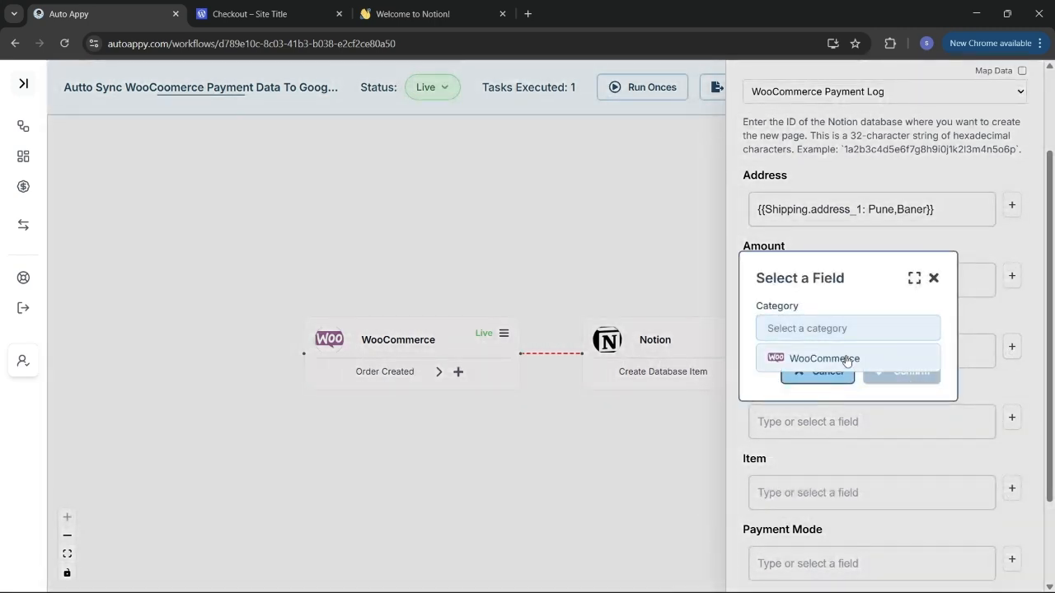
{"action": "left_click", "coordinate": [849, 358]}
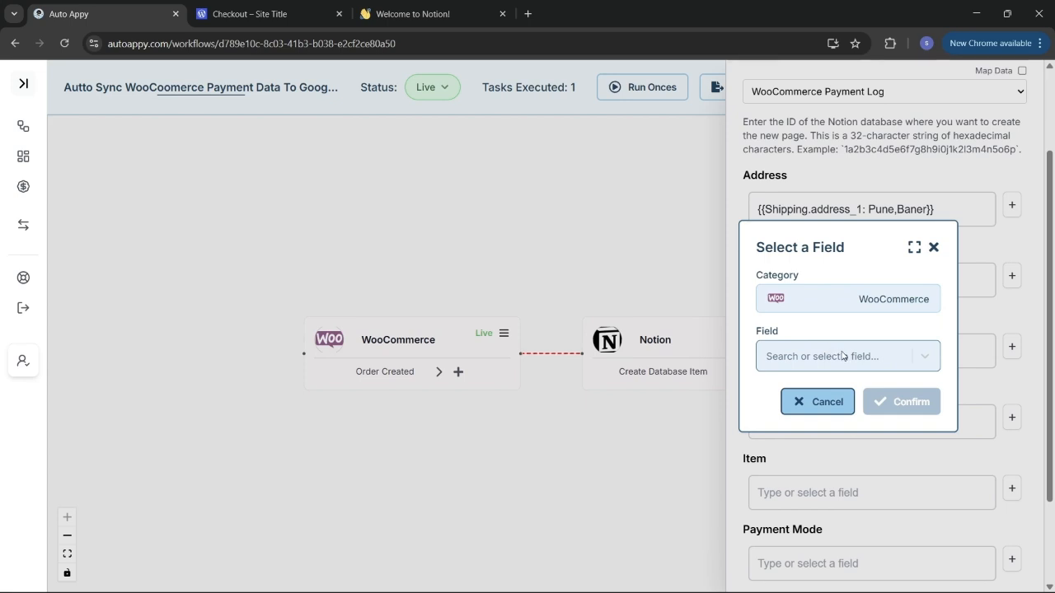
{"action": "left_click", "coordinate": [840, 356]}
{"action": "type", "text": "80"}
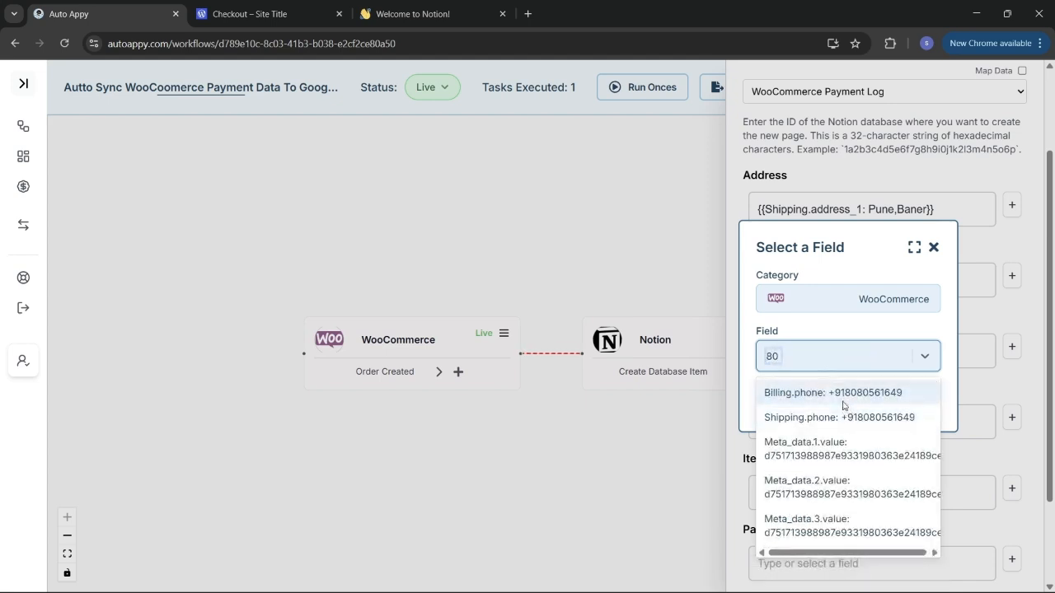
{"action": "left_click", "coordinate": [841, 393]}
Map the Email property to the WooCommerce Billing.email field
{"action": "scroll", "coordinate": [902, 404], "scroll_direction": "down", "scroll_amount": 1}
{"action": "left_click", "coordinate": [1011, 330]}
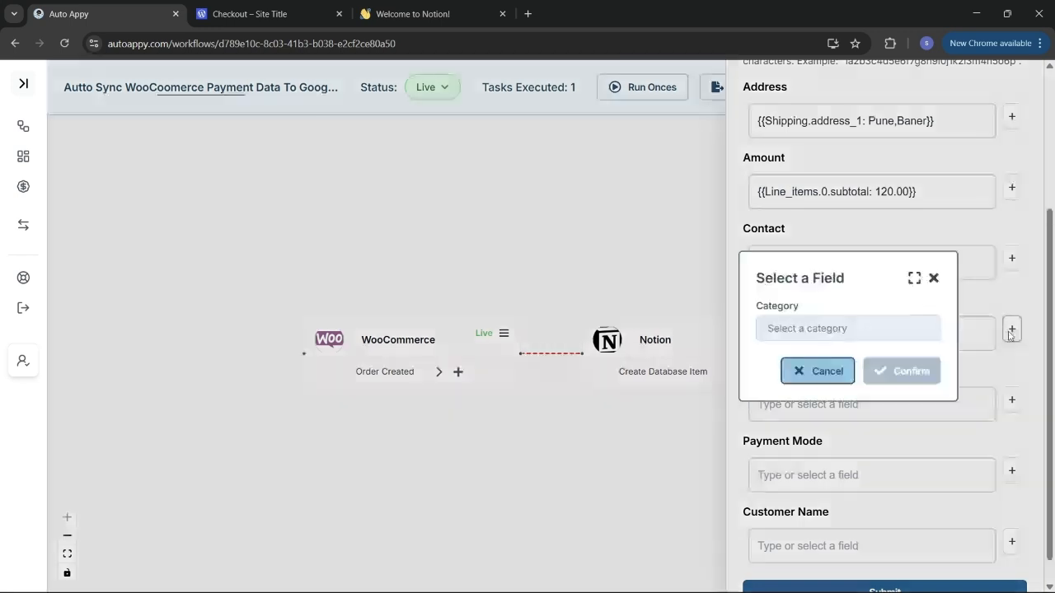
{"action": "left_click", "coordinate": [839, 329]}
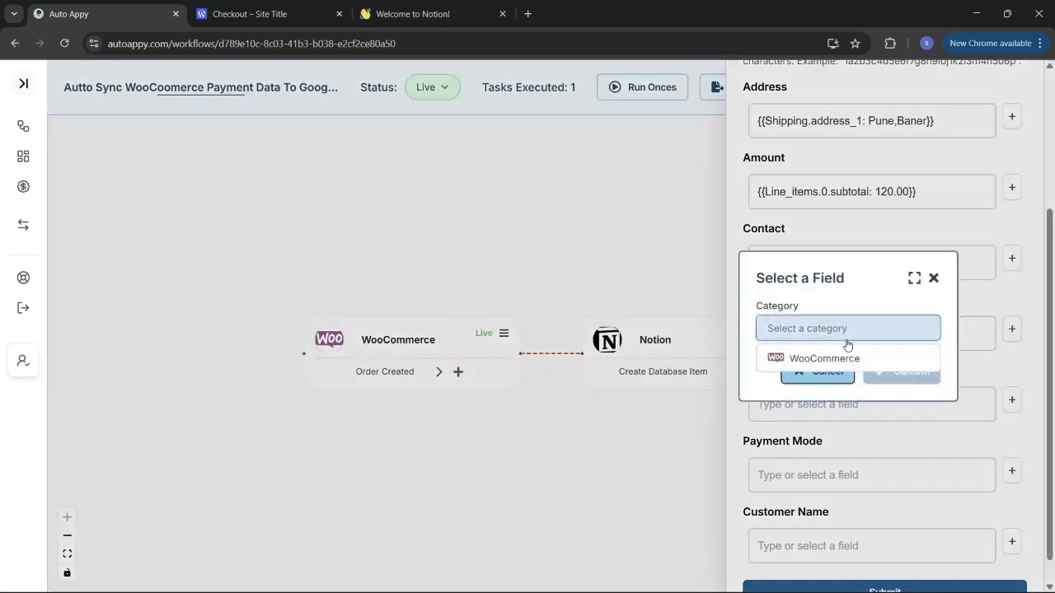
{"action": "left_click", "coordinate": [857, 359]}
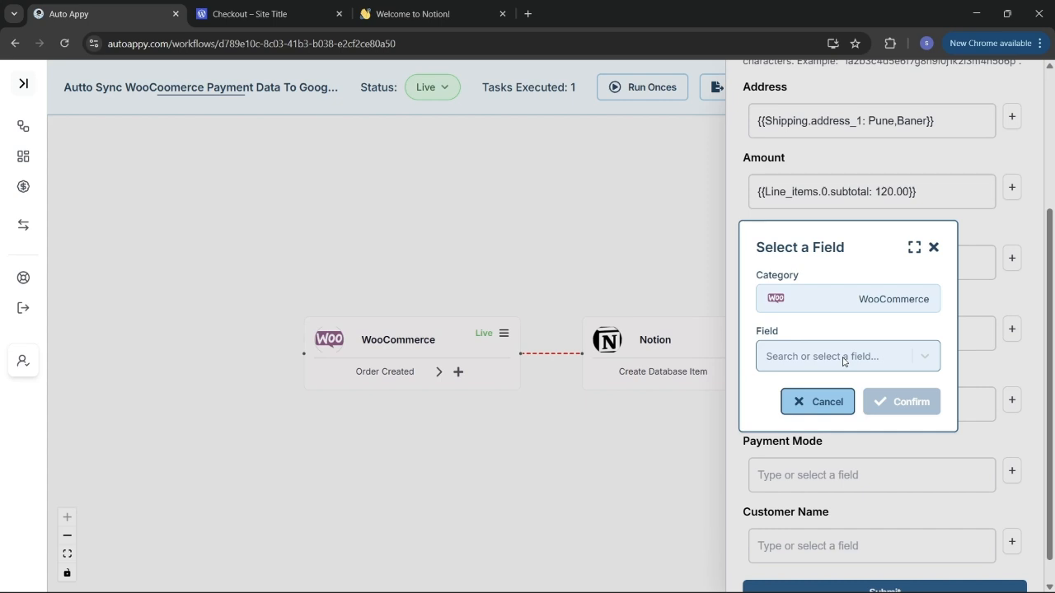
{"action": "left_click", "coordinate": [843, 361]}
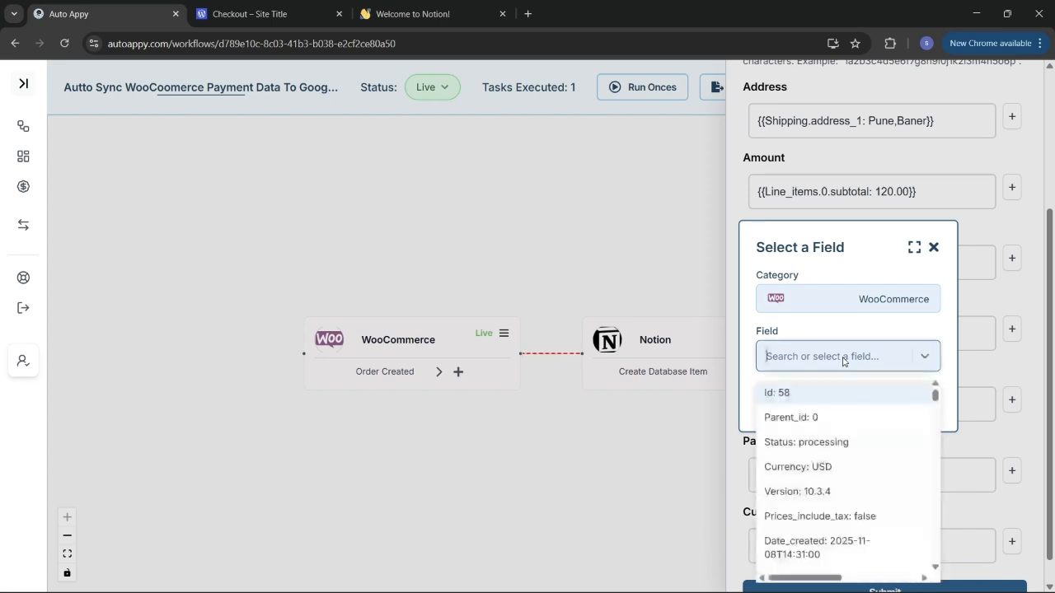
{"action": "type", "text": "ss"}
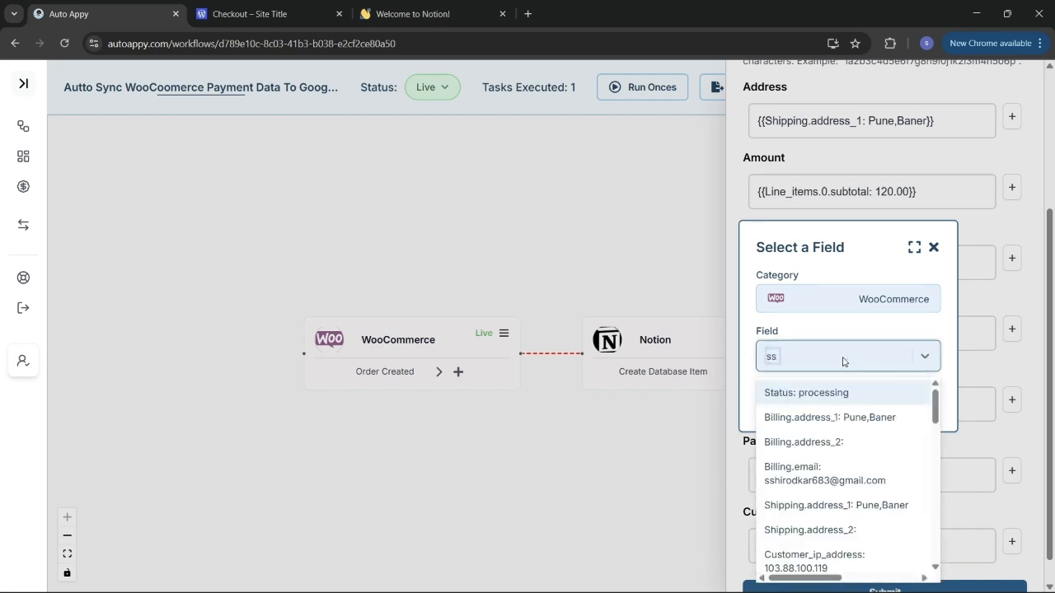
{"action": "left_click", "coordinate": [834, 480]}
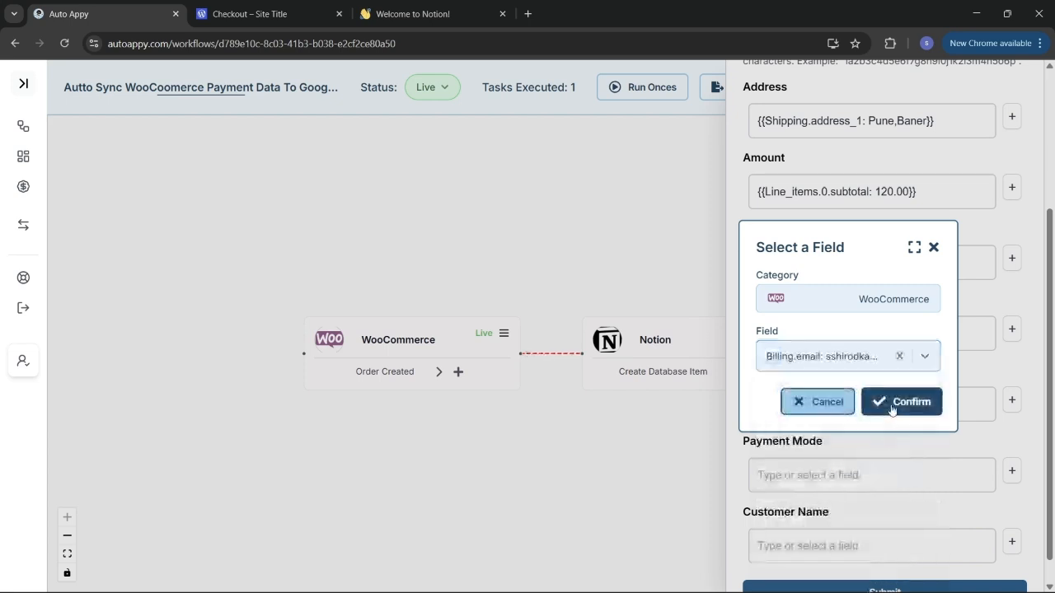
{"action": "left_click", "coordinate": [891, 410]}
{"action": "scroll", "coordinate": [939, 403], "scroll_direction": "down", "scroll_amount": 1}
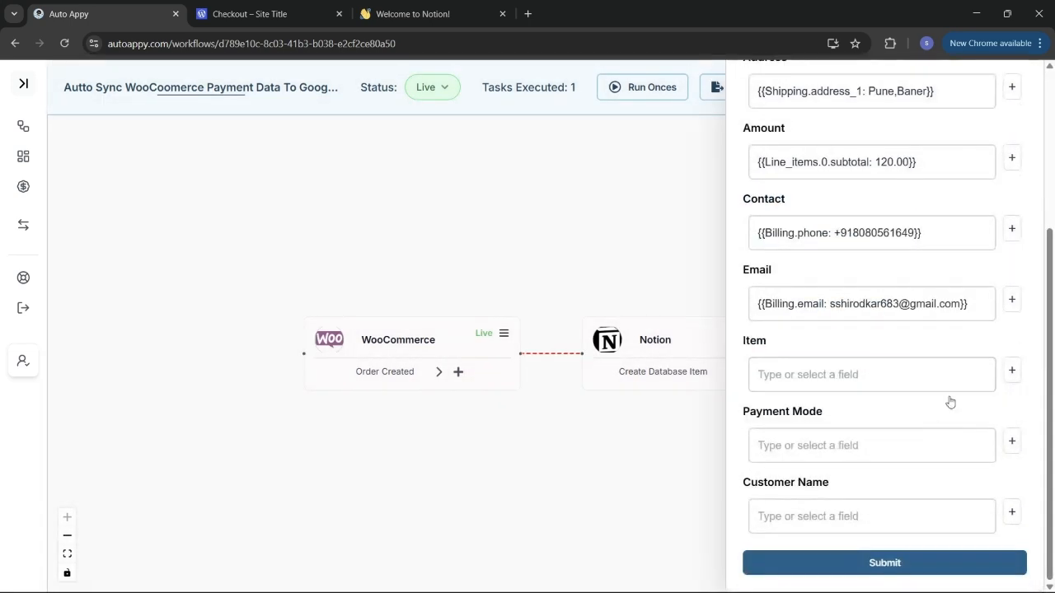
{"action": "left_click", "coordinate": [1012, 370]}
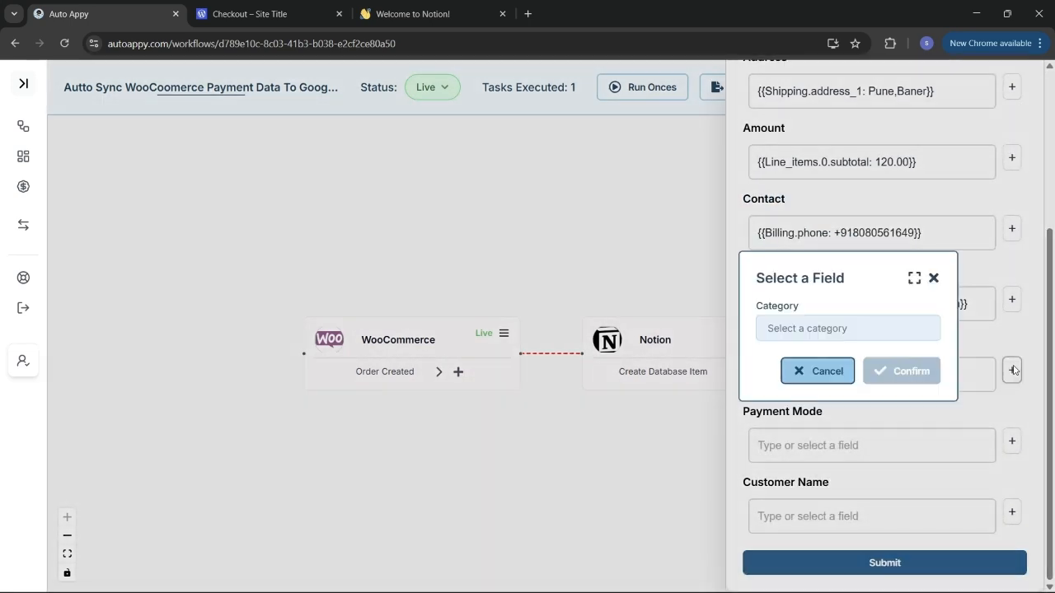
{"action": "left_click", "coordinate": [799, 330]}
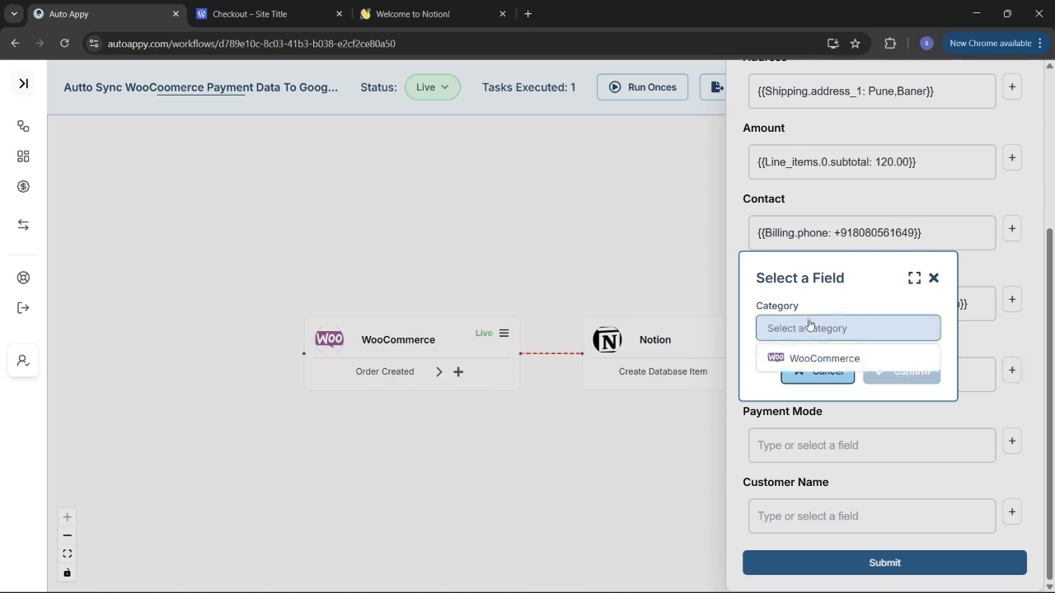
{"action": "left_click", "coordinate": [827, 358]}
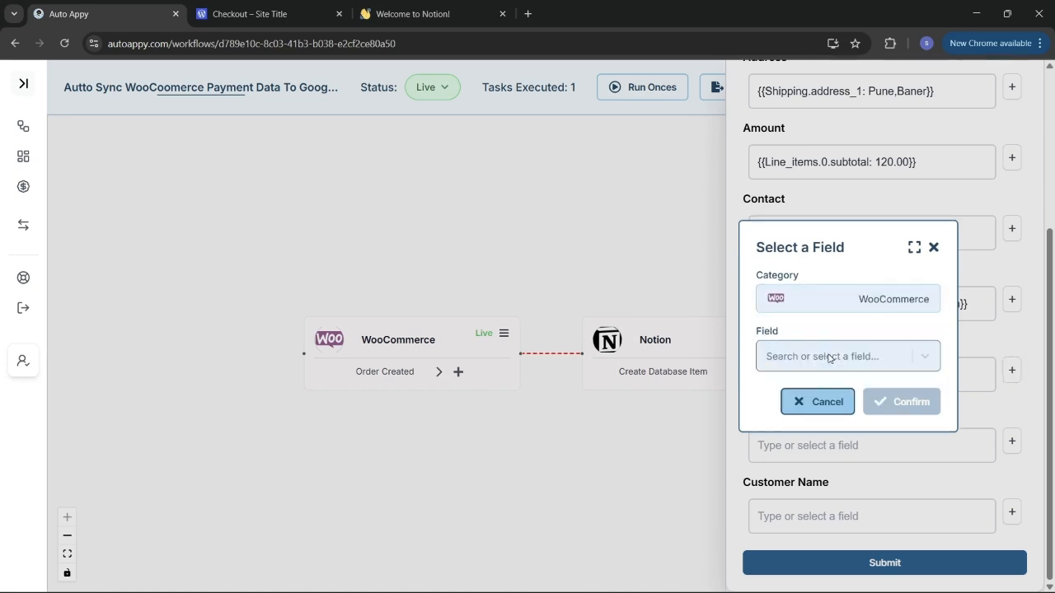
{"action": "left_click", "coordinate": [932, 247]}
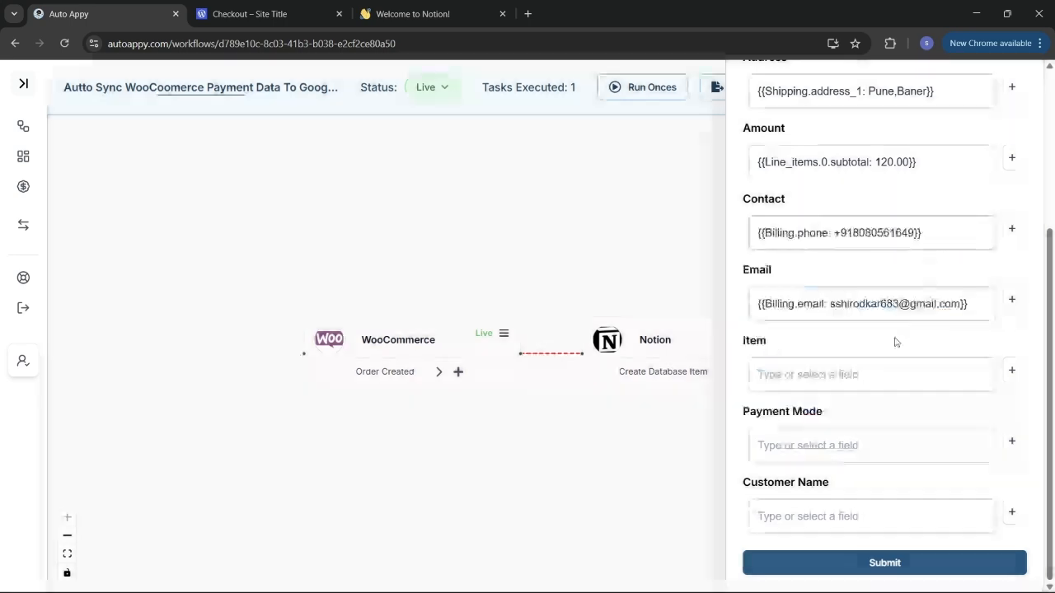
Map the Item property to the WooCommerce Line_items.0.name field
{"action": "left_click", "coordinate": [1011, 371]}
{"action": "left_click", "coordinate": [859, 327]}
{"action": "left_click", "coordinate": [824, 361]}
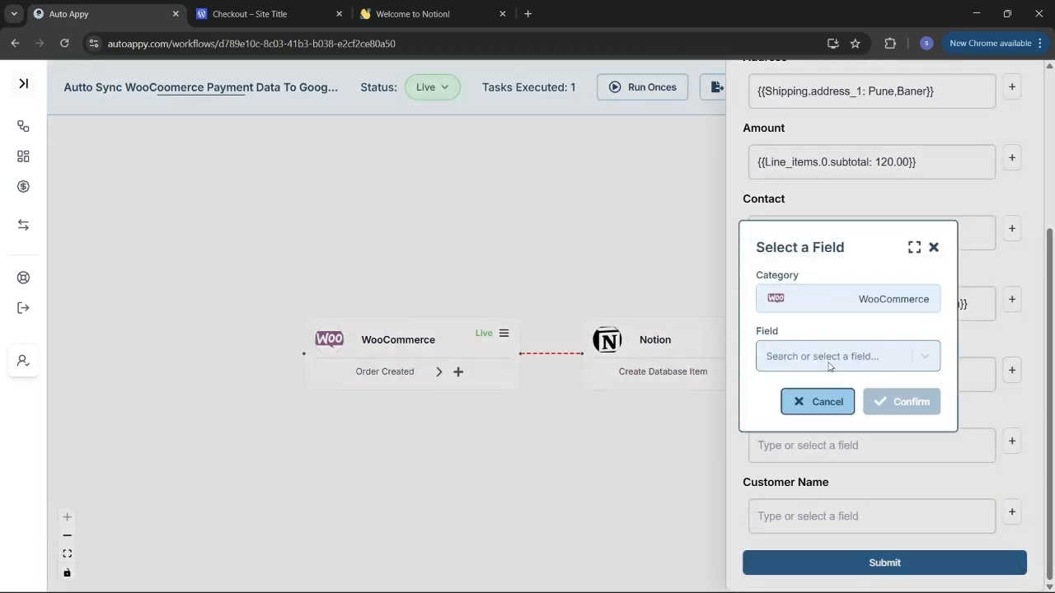
{"action": "left_click", "coordinate": [829, 366]}
{"action": "type", "text": "it"}
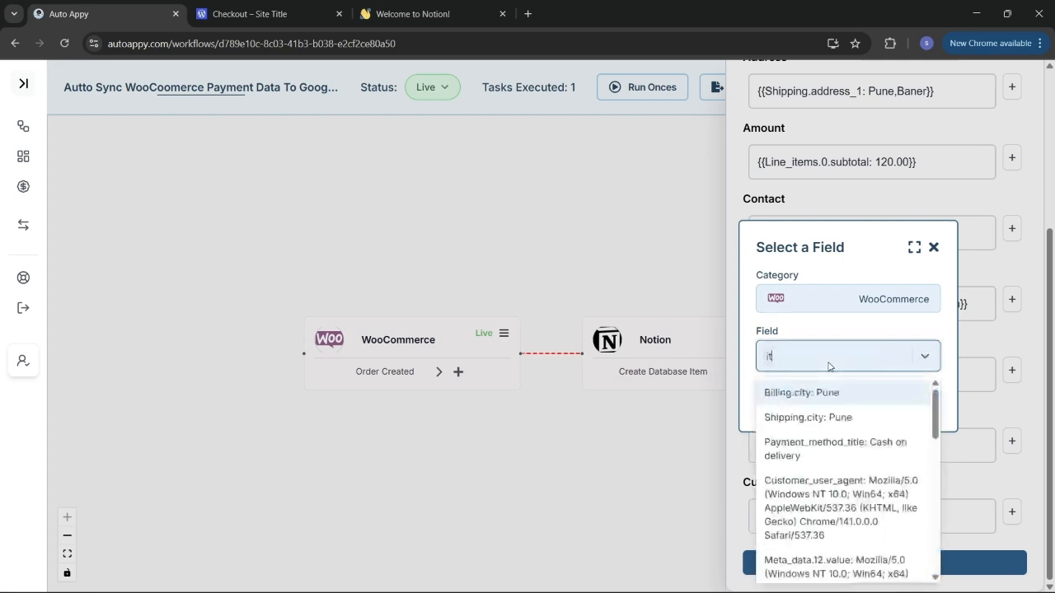
{"action": "type", "text": "em"}
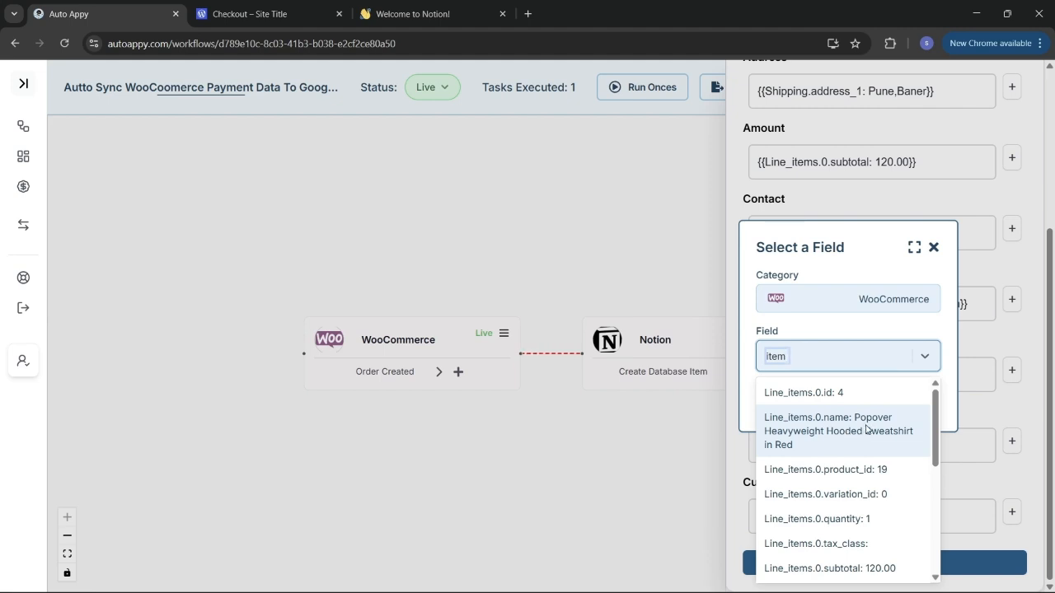
{"action": "left_click", "coordinate": [866, 428]}
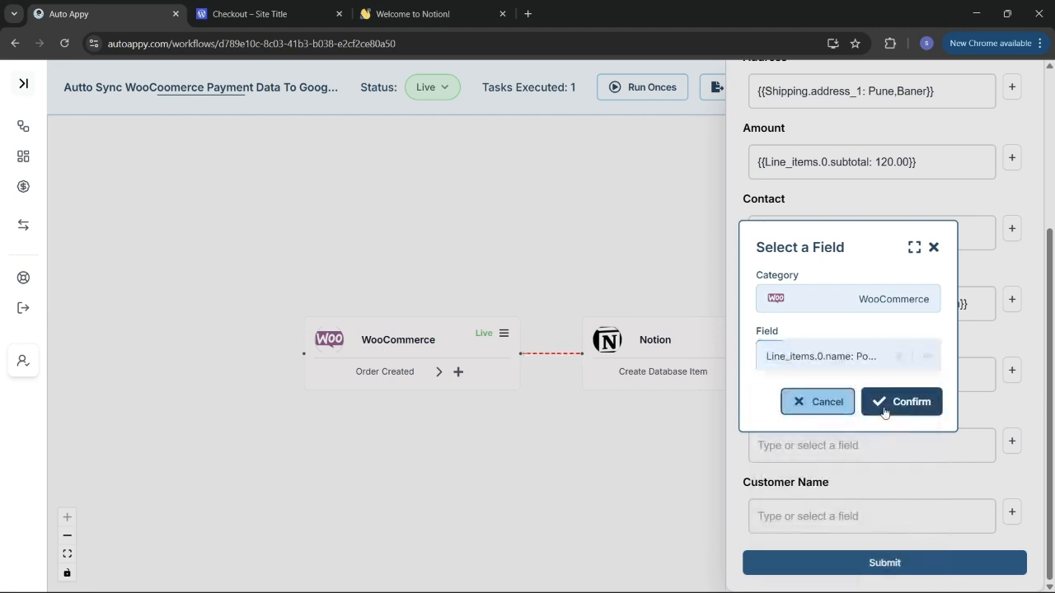
{"action": "left_click", "coordinate": [884, 407]}
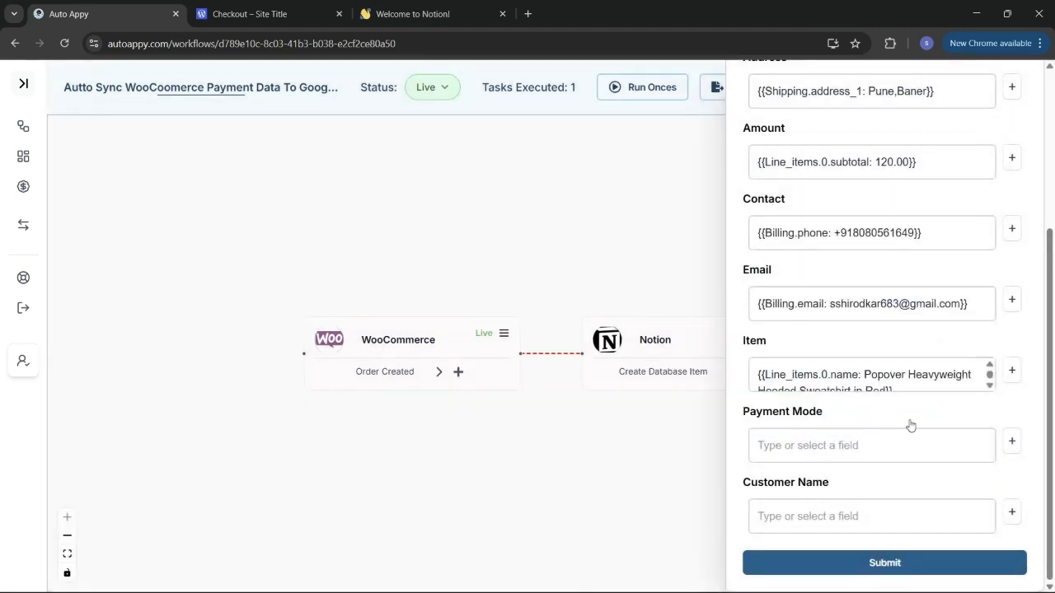
Map the Payment Mode property to the WooCommerce Payment_method field
{"action": "left_click", "coordinate": [1012, 445]}
{"action": "left_click", "coordinate": [842, 328]}
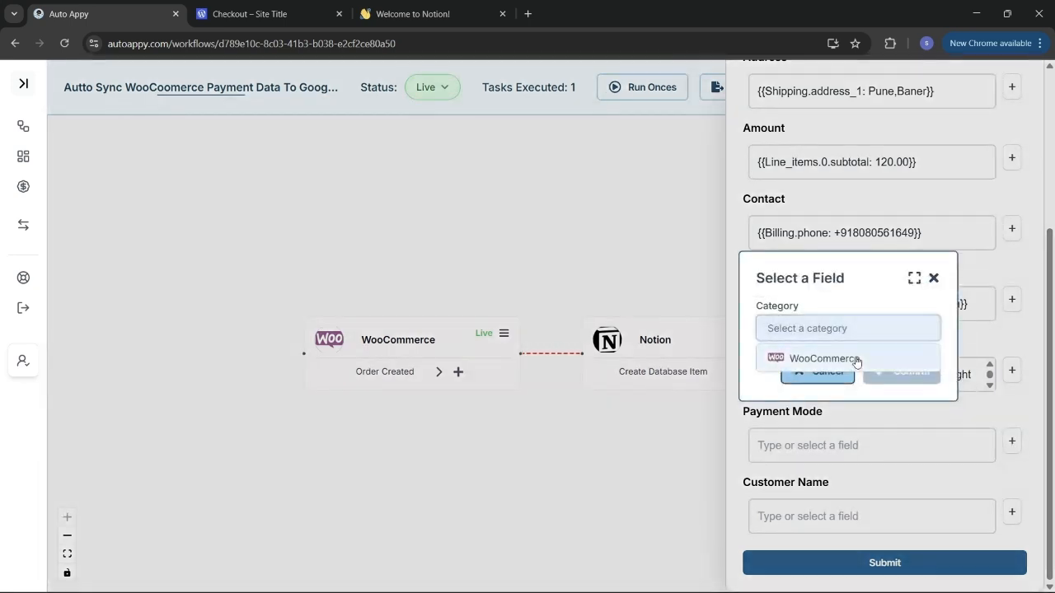
{"action": "left_click", "coordinate": [853, 358]}
{"action": "left_click", "coordinate": [861, 356]}
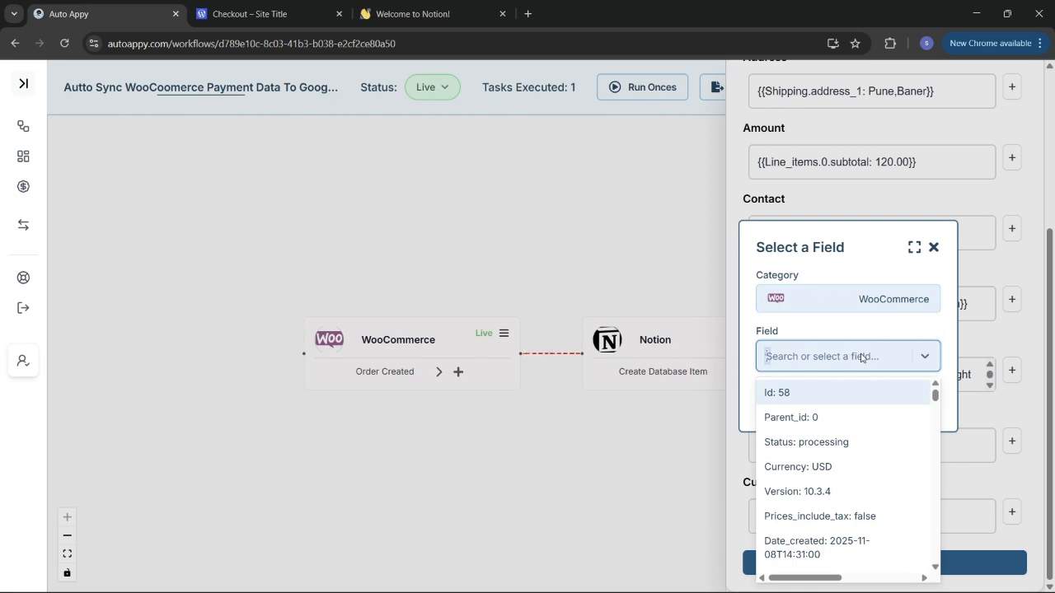
{"action": "type", "text": "cod"}
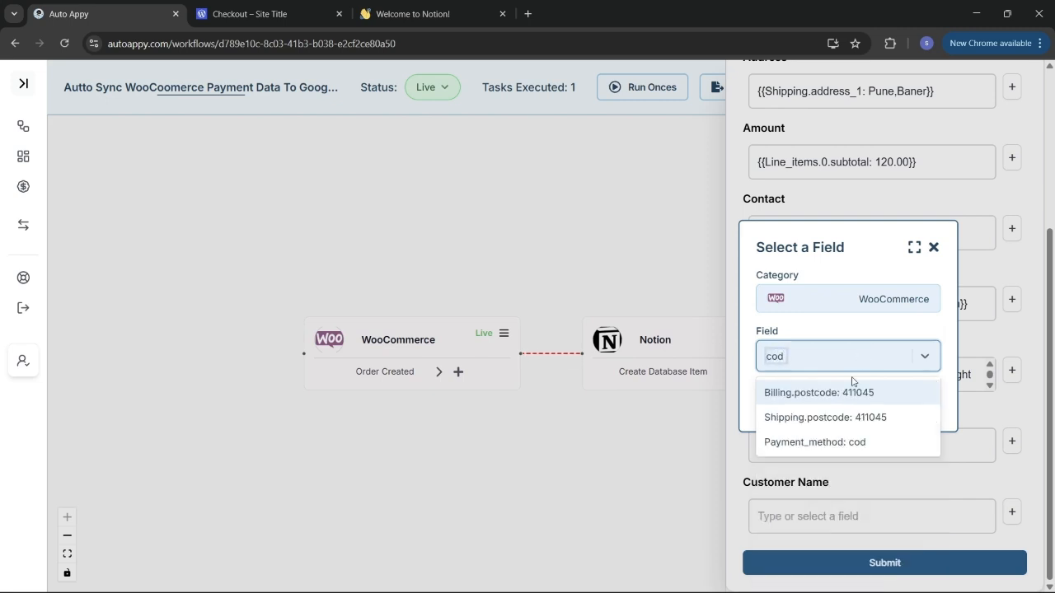
{"action": "left_click", "coordinate": [841, 445]}
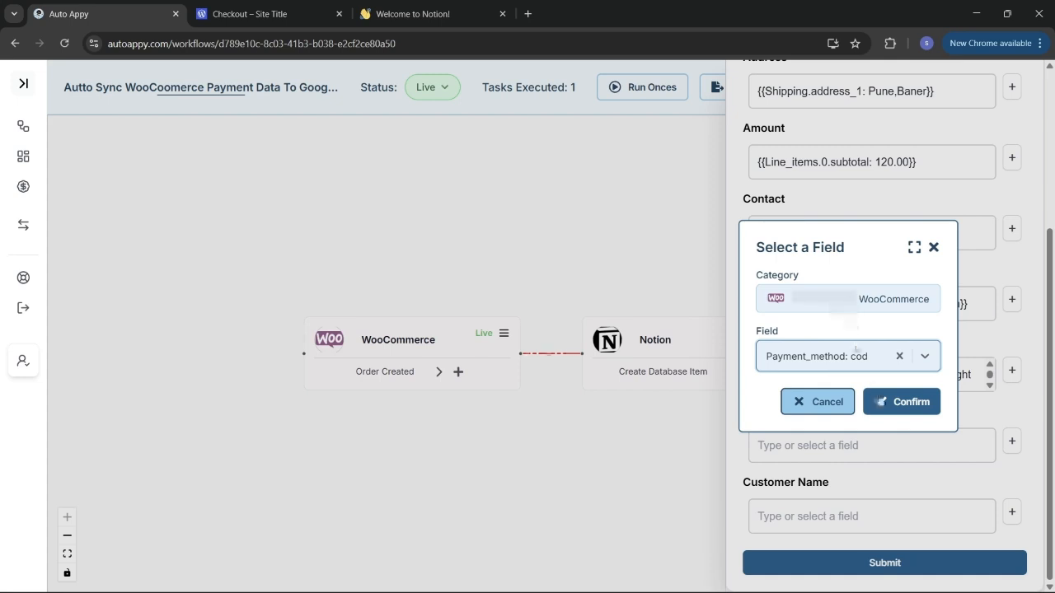
{"action": "left_click", "coordinate": [890, 404]}
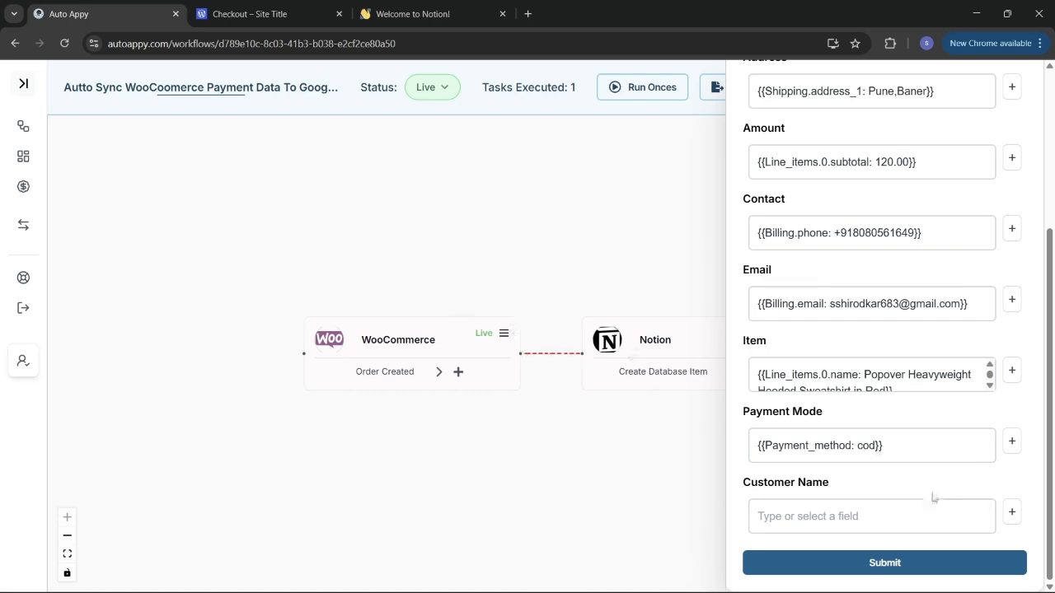
Map the Customer Name property to the WooCommerce Shipping.first_name field
{"action": "left_click", "coordinate": [1014, 512]}
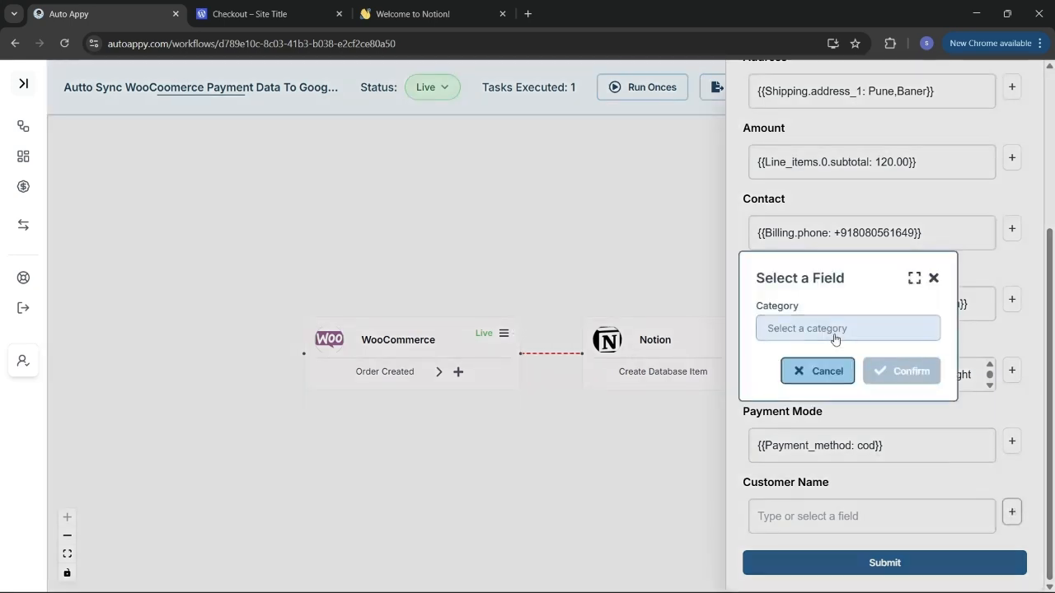
{"action": "left_click", "coordinate": [834, 338]}
{"action": "left_click", "coordinate": [845, 357]}
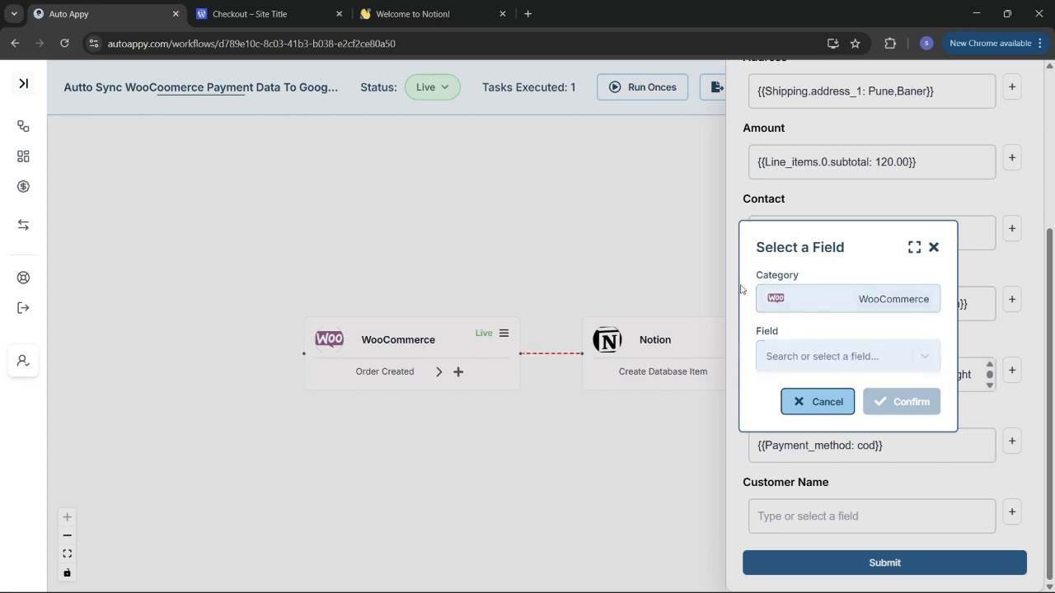
{"action": "left_click", "coordinate": [830, 355]}
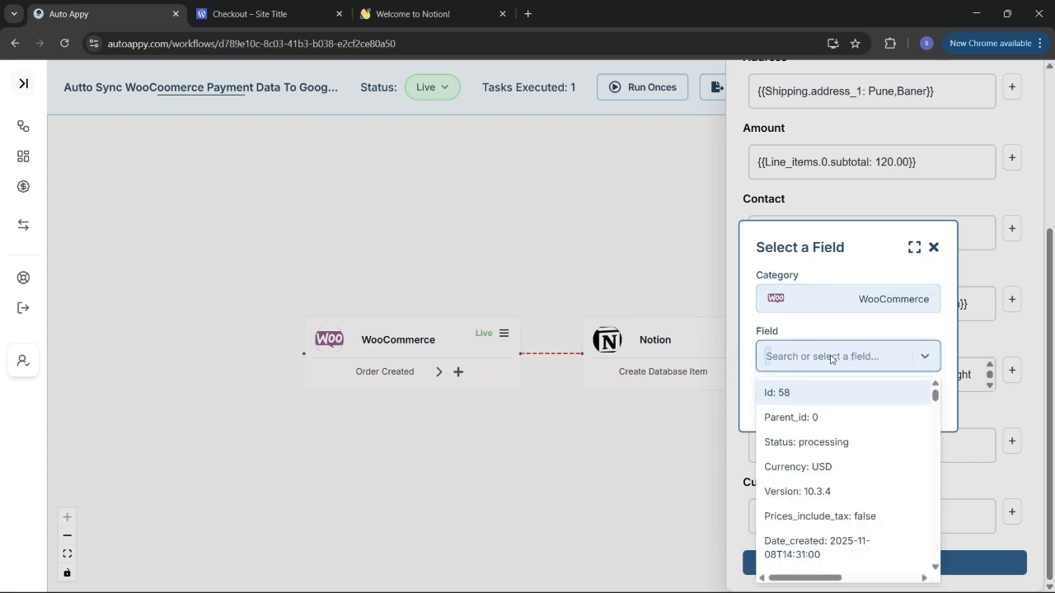
{"action": "type", "text": "swa"}
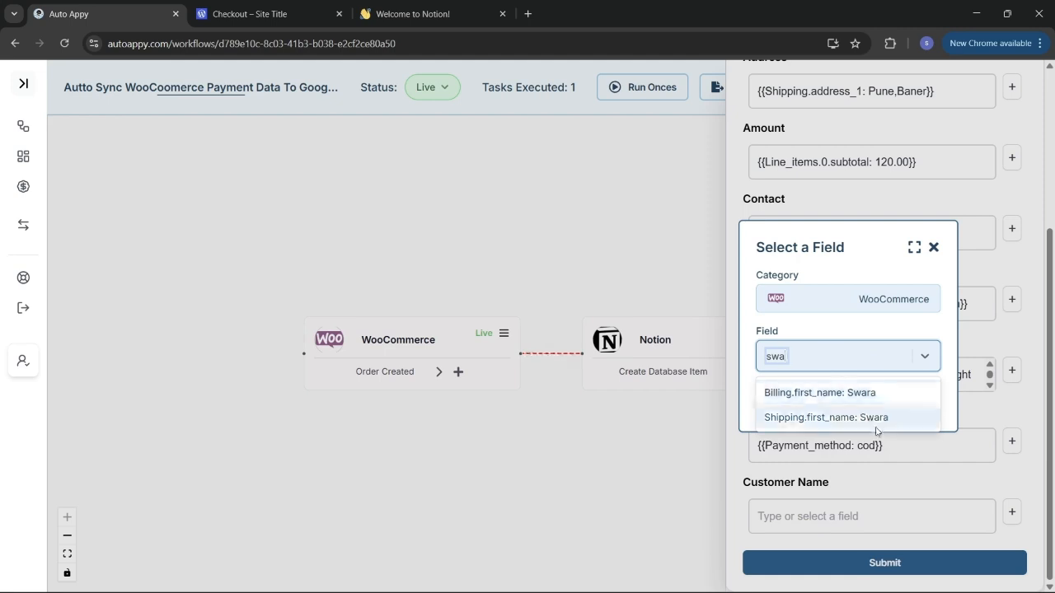
{"action": "left_click", "coordinate": [866, 418]}
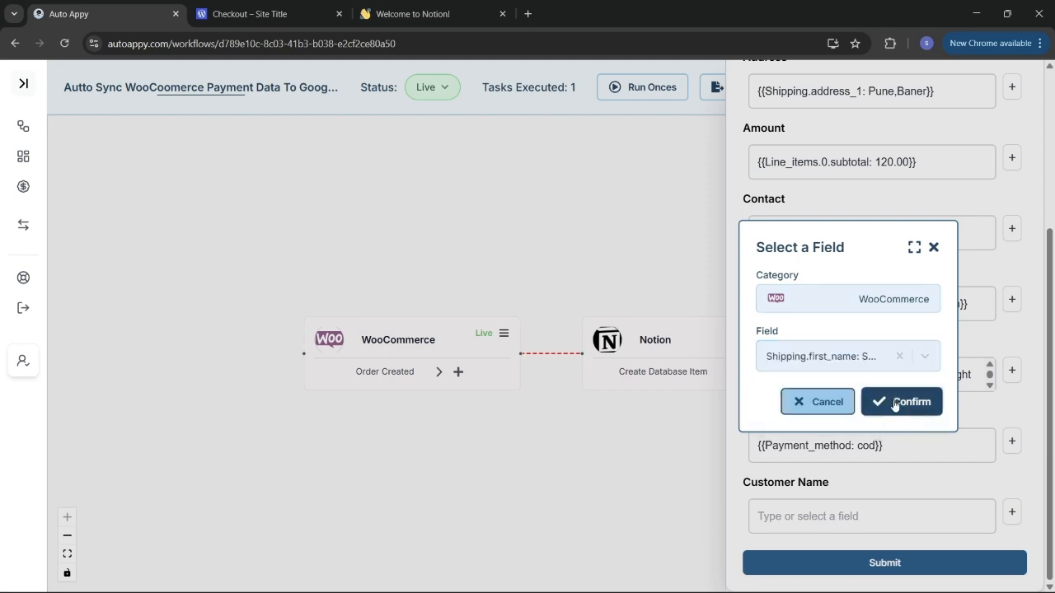
{"action": "left_click", "coordinate": [900, 401]}
Add the WooCommerce Billing.last_name field to the Customer Name property after the first name
{"action": "left_click", "coordinate": [1010, 514]}
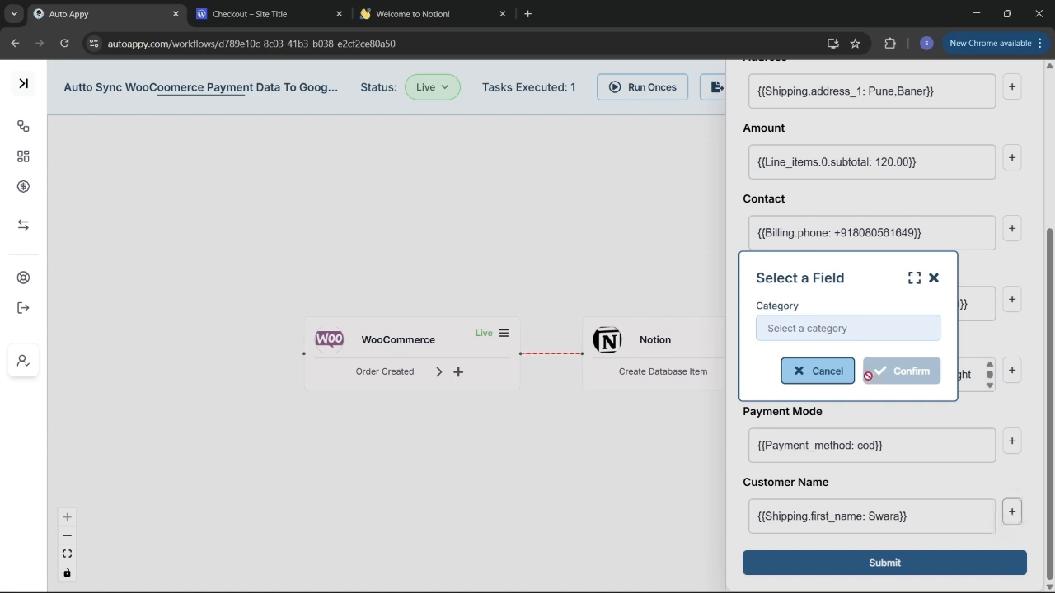
{"action": "left_click", "coordinate": [814, 329]}
{"action": "left_click", "coordinate": [820, 356]}
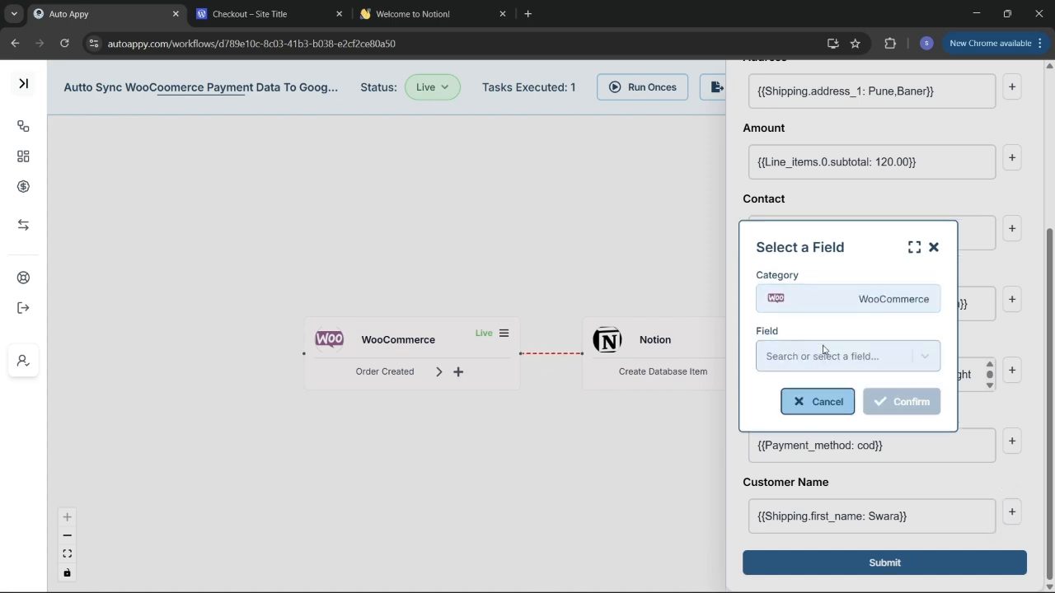
{"action": "left_click", "coordinate": [823, 353]}
{"action": "type", "text": "sh"}
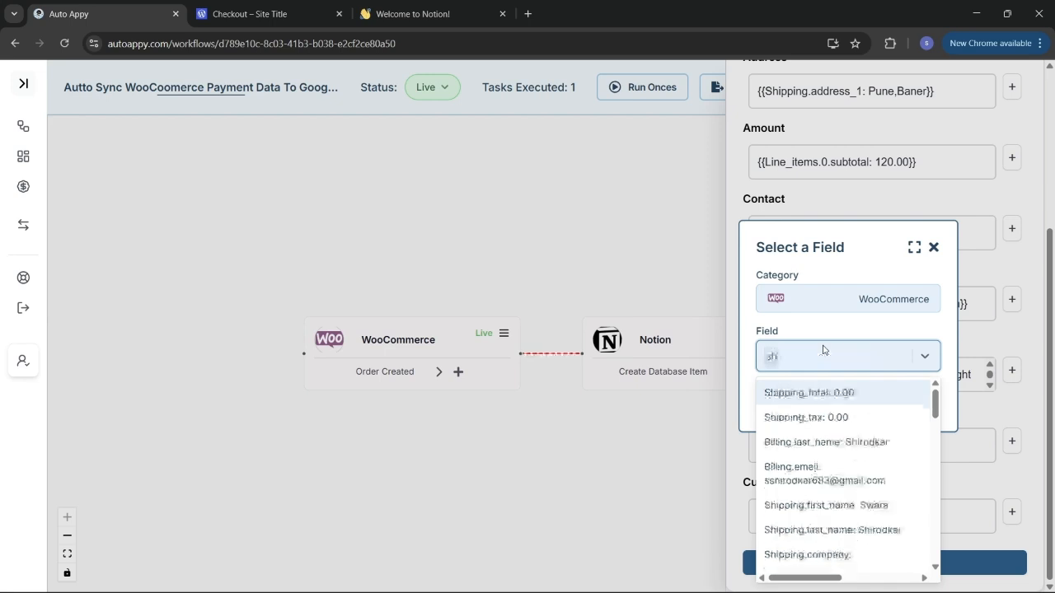
{"action": "left_click", "coordinate": [849, 442]}
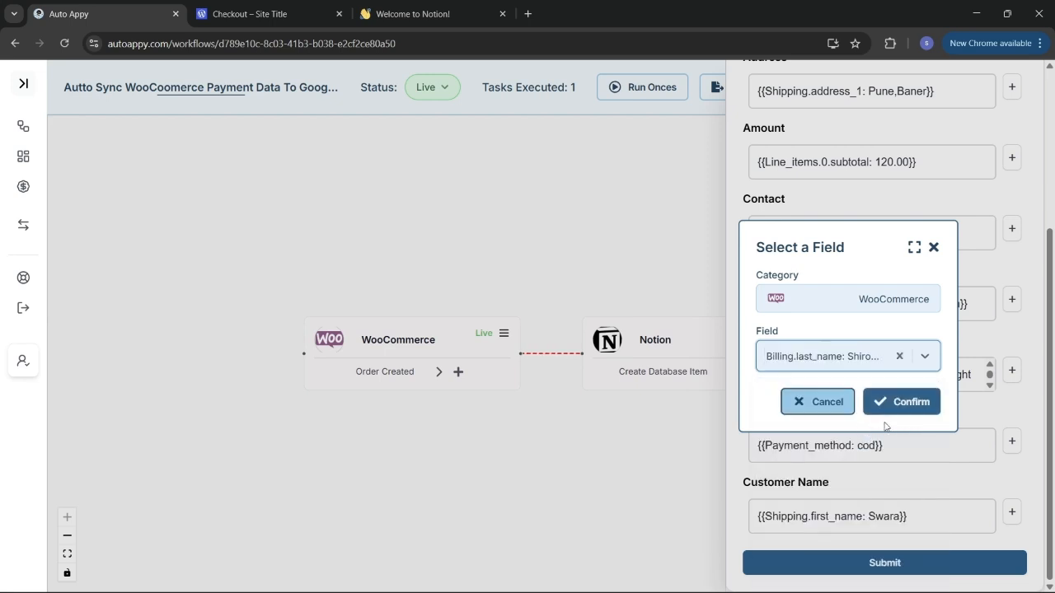
{"action": "left_click", "coordinate": [893, 403]}
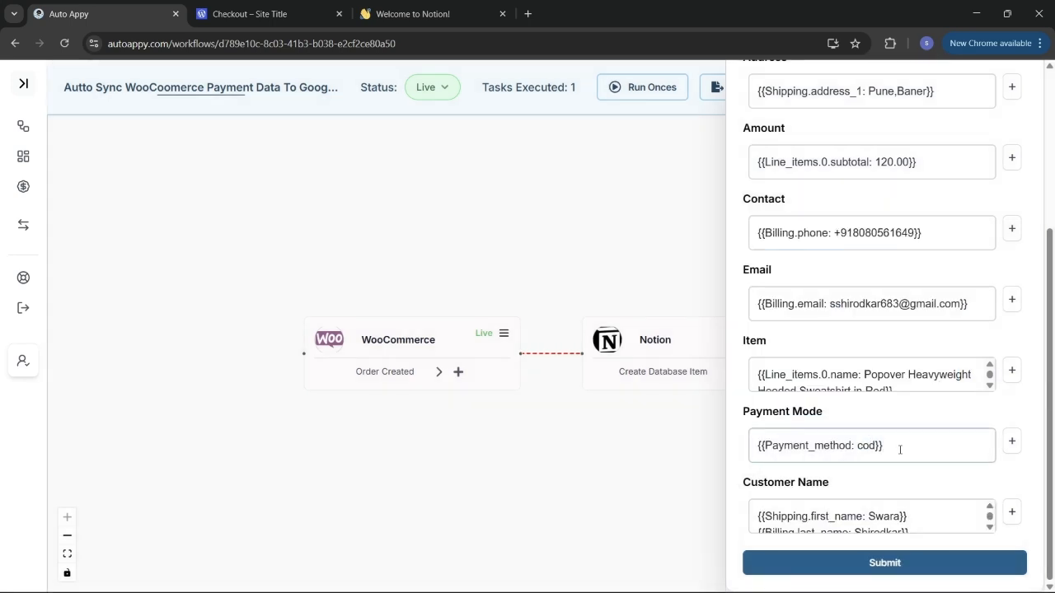
Submit the Notion field mapping, then test the Create Database Item node and review its sample data
{"action": "left_click", "coordinate": [880, 564]}
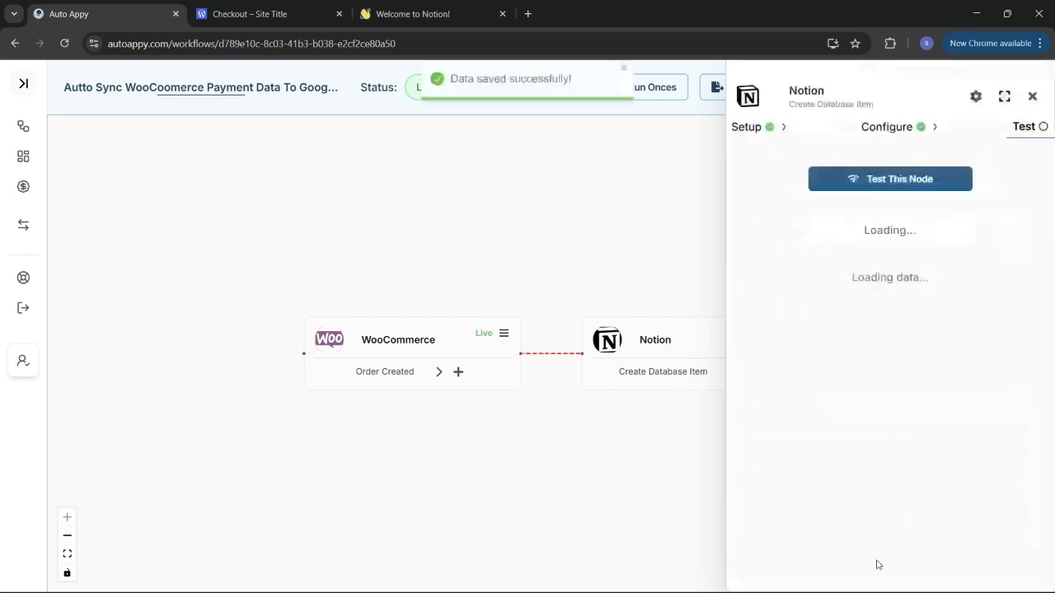
{"action": "left_click", "coordinate": [882, 186]}
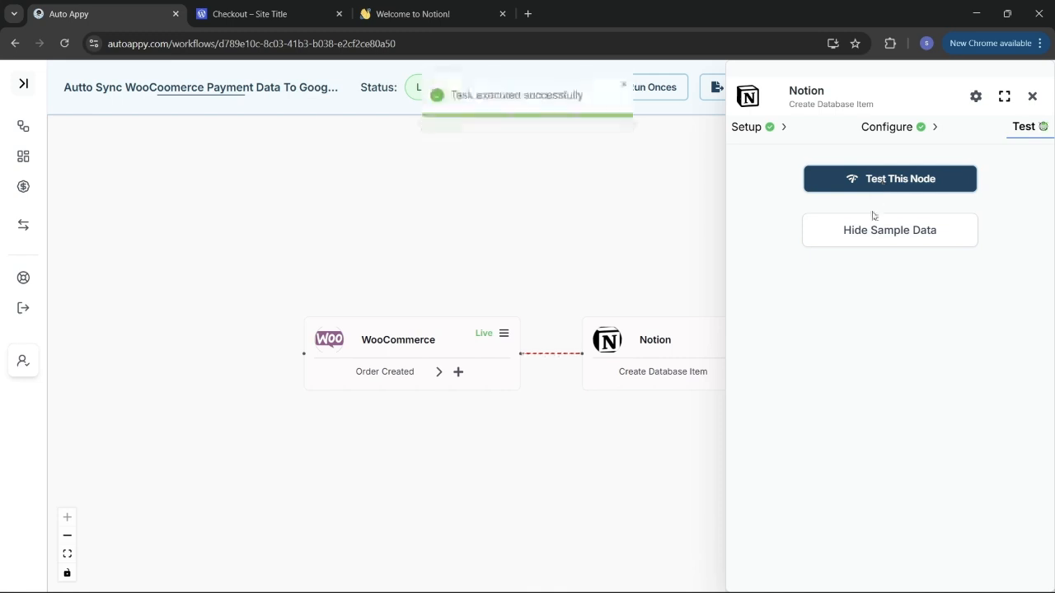
{"action": "left_click", "coordinate": [879, 236]}
{"action": "left_click", "coordinate": [879, 236]}
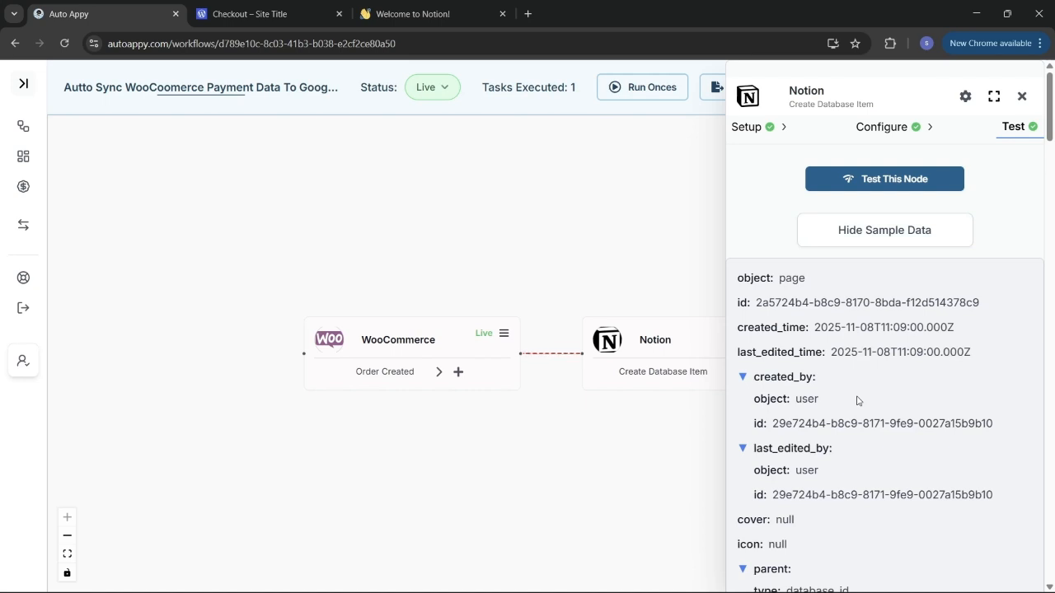
{"action": "scroll", "coordinate": [855, 402], "scroll_direction": "down", "scroll_amount": 1}
{"action": "scroll", "coordinate": [855, 402], "scroll_direction": "up", "scroll_amount": 1}
Switch to Notion and check the new WooCommerce Payment Log entry across all its columns
{"action": "left_click", "coordinate": [437, 12]}
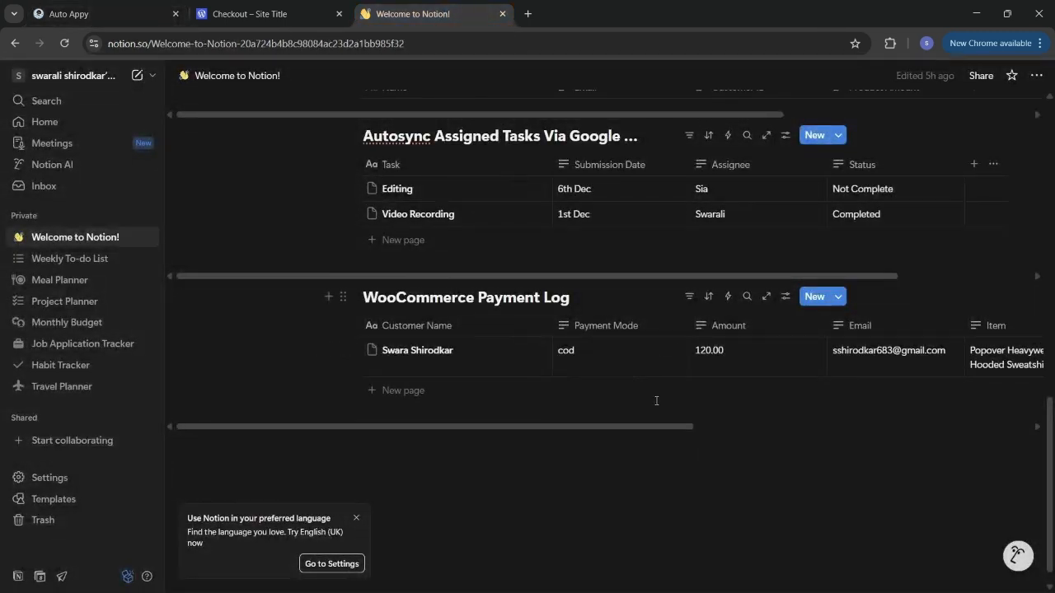
{"action": "scroll", "coordinate": [656, 401], "scroll_direction": "right", "scroll_amount": 5}
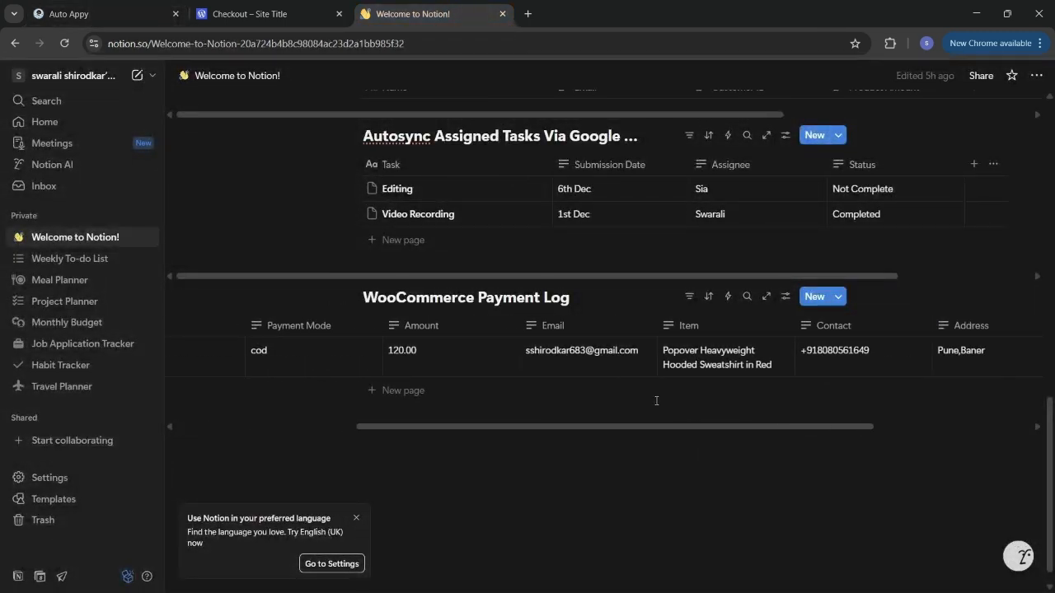
{"action": "scroll", "coordinate": [656, 400], "scroll_direction": "left", "scroll_amount": 2}
{"action": "scroll", "coordinate": [656, 400], "scroll_direction": "left", "scroll_amount": 3}
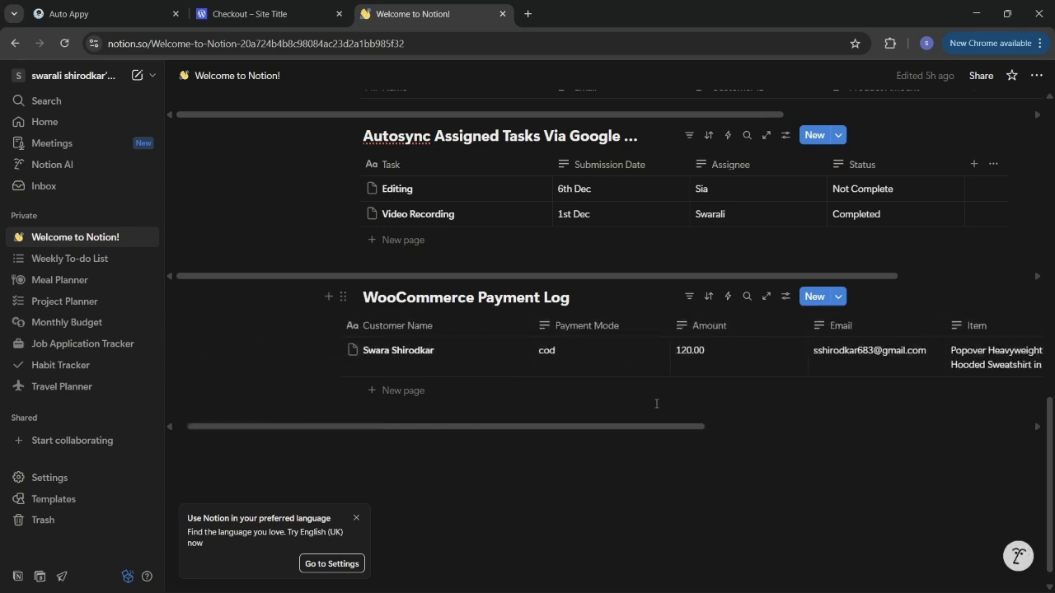